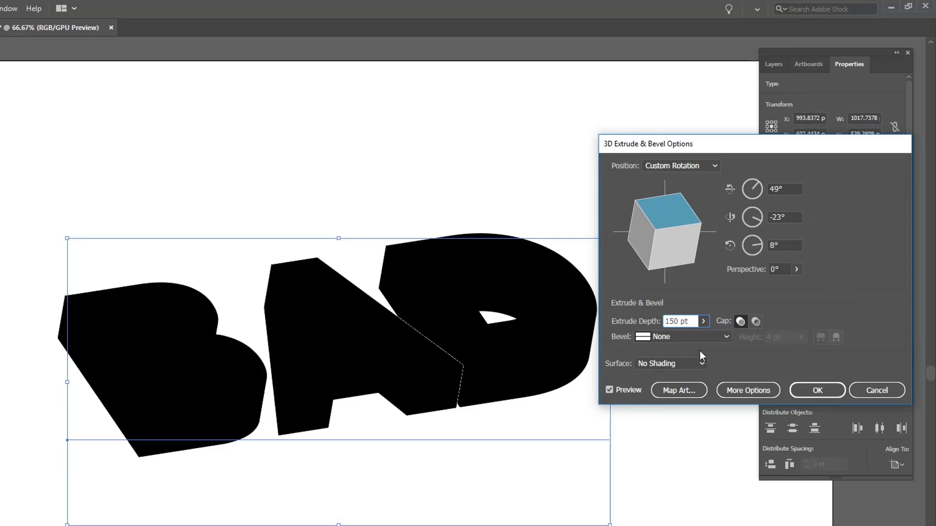
- Set the 150 pt extrusion of the BAD text to rotation angles 47°, -25° and 10°, and expand its appearance
left_click_drag(674, 236, 674, 250)
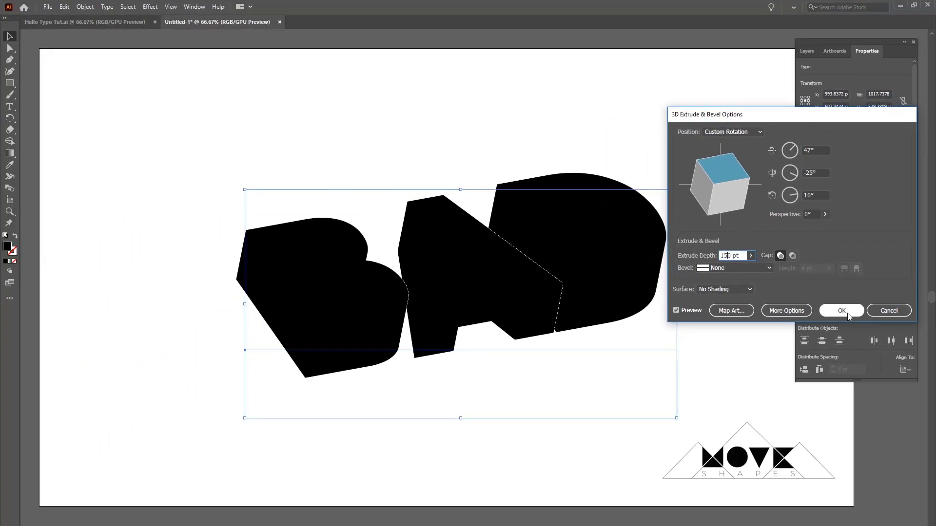
left_click(847, 316)
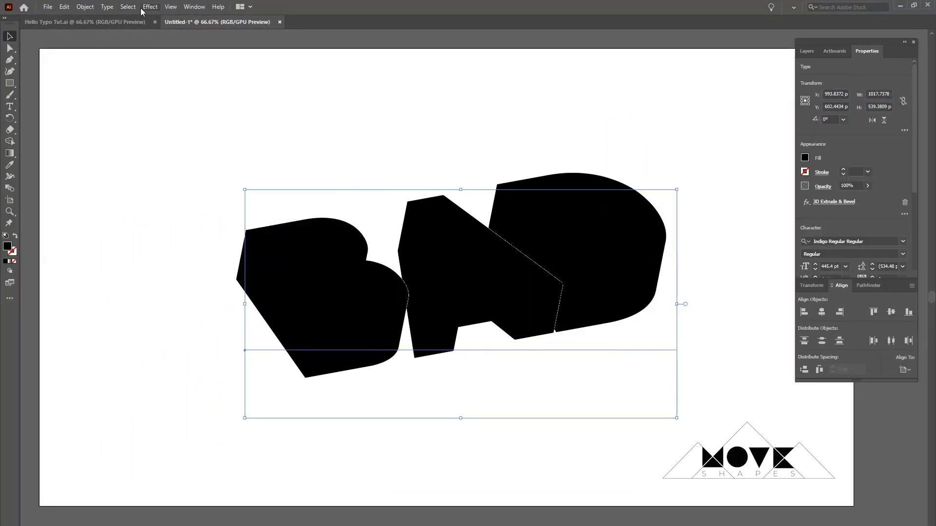
left_click(85, 7)
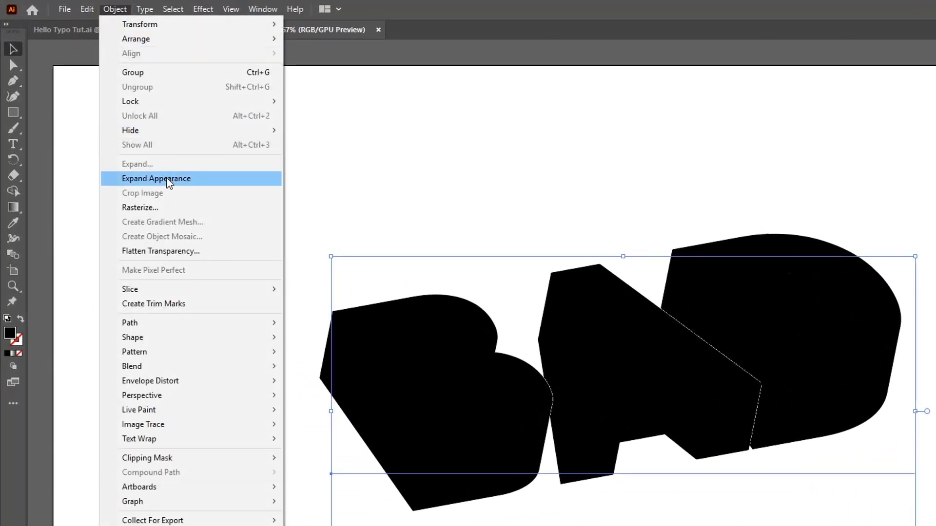
left_click(168, 182)
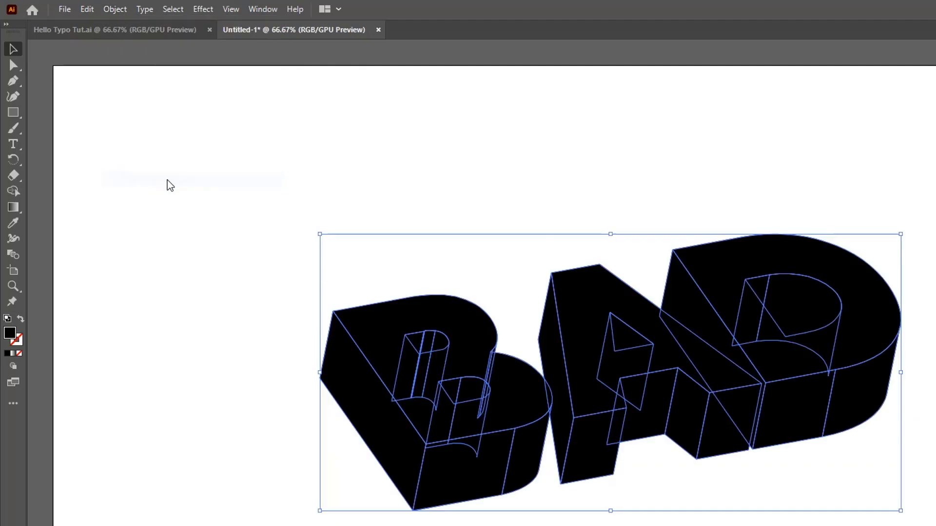
- Ungroup the expanded BAD artwork repeatedly until its faces are separate shapes
right_click(755, 347)
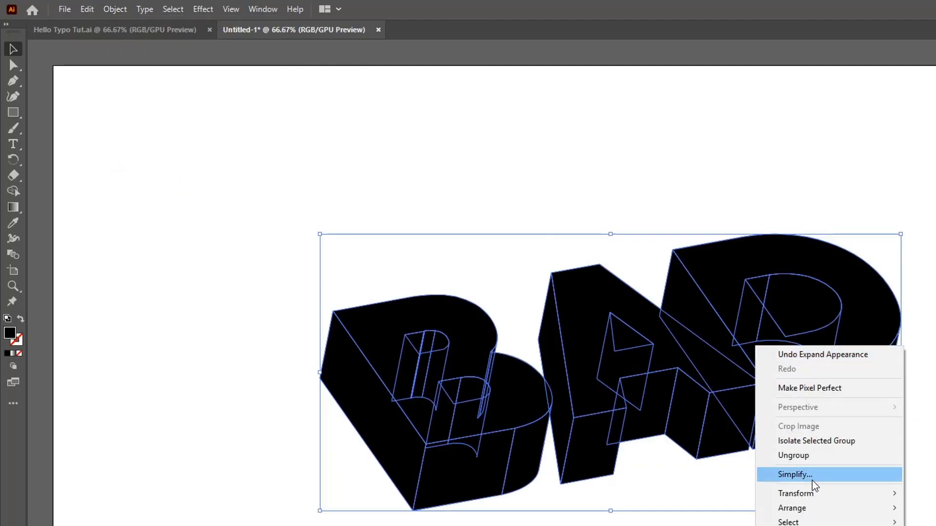
left_click(777, 457)
right_click(675, 344)
left_click(711, 455)
right_click(696, 387)
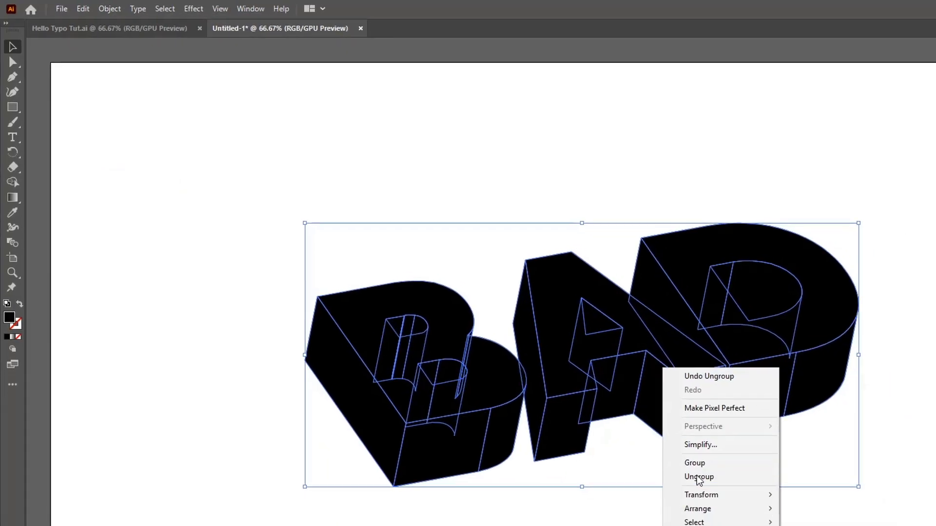
left_click(730, 500)
right_click(693, 394)
left_click(302, 458)
- Move all shapes of the letter B in place onto a new layer and lock that layer
left_click_drag(146, 199, 393, 399)
left_click(64, 6)
left_click(78, 42)
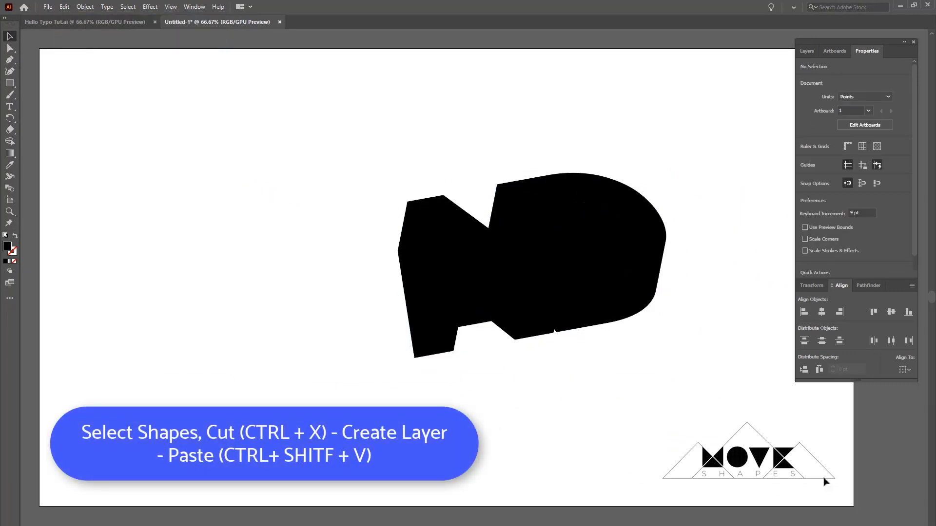
left_click(808, 51)
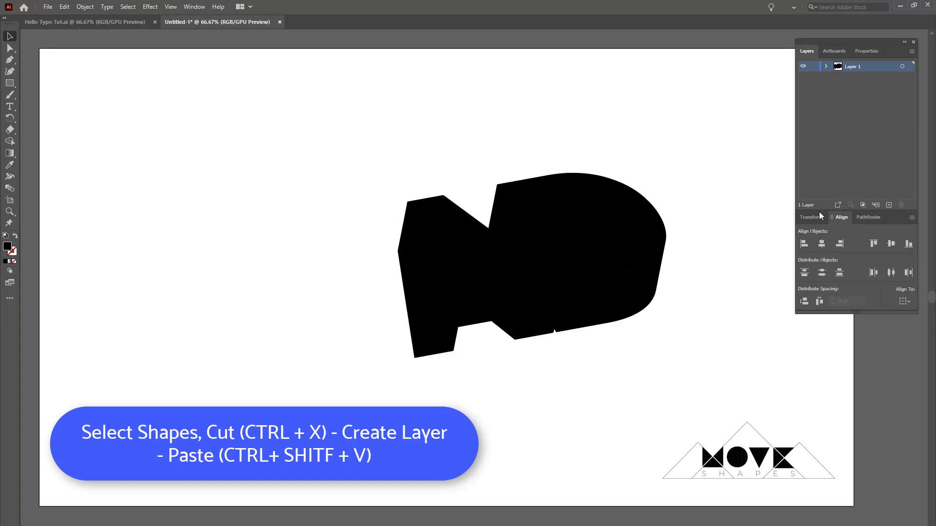
key("ctrl+shift+v")
left_click(813, 66)
- Move all shapes of the letter A in place onto a new layer between the B and D layers
left_click_drag(355, 191, 508, 439)
key("ctrl+z")
key("ctrl+x")
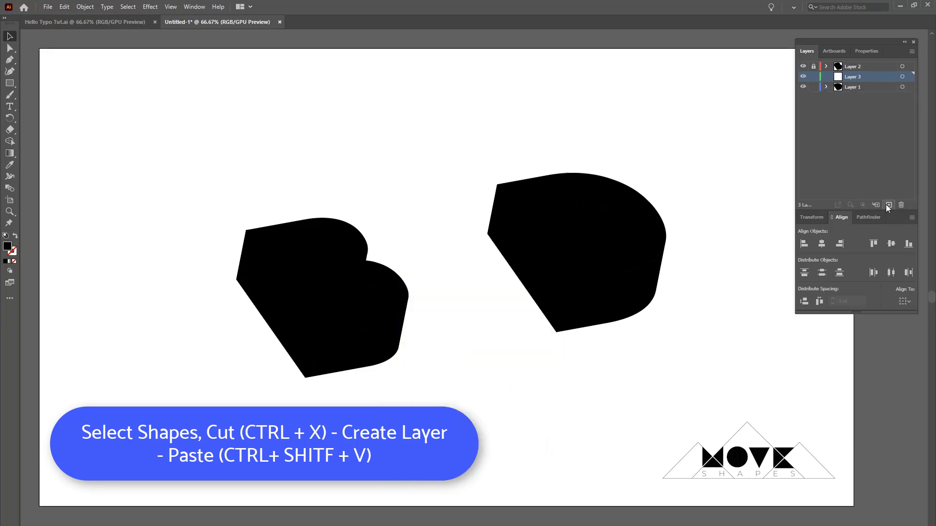
key("ctrl+shift+v")
left_click(754, 142)
- Copy the front faces of B, A and D in place onto a new top layer and hide the three original letter layers
left_click_drag(721, 115, 162, 454)
left_click(661, 398)
left_click(338, 239)
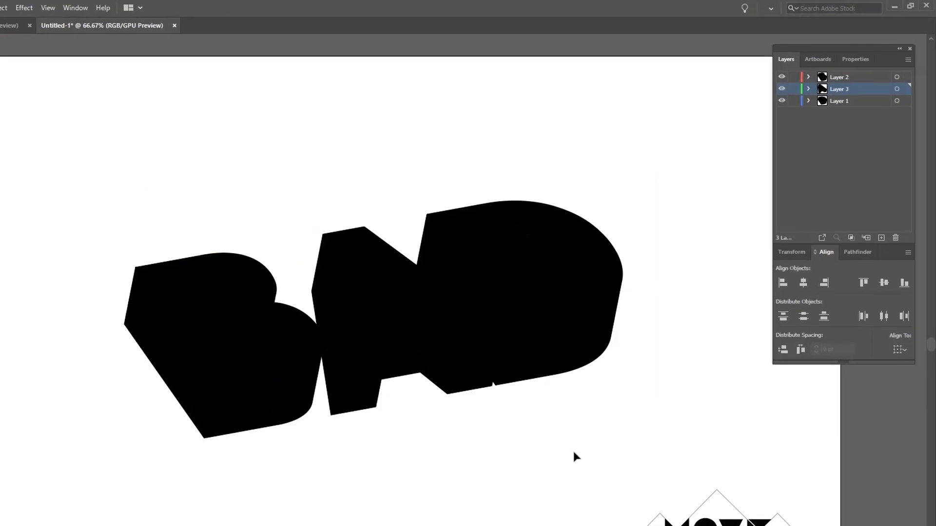
left_click(321, 281, "shift")
left_click(522, 244, "shift")
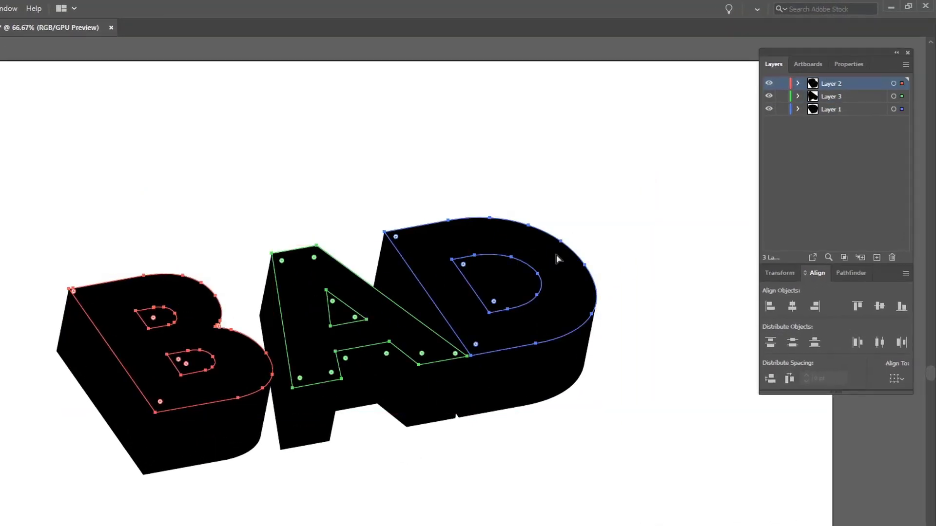
left_click(52, 8)
left_click(76, 68)
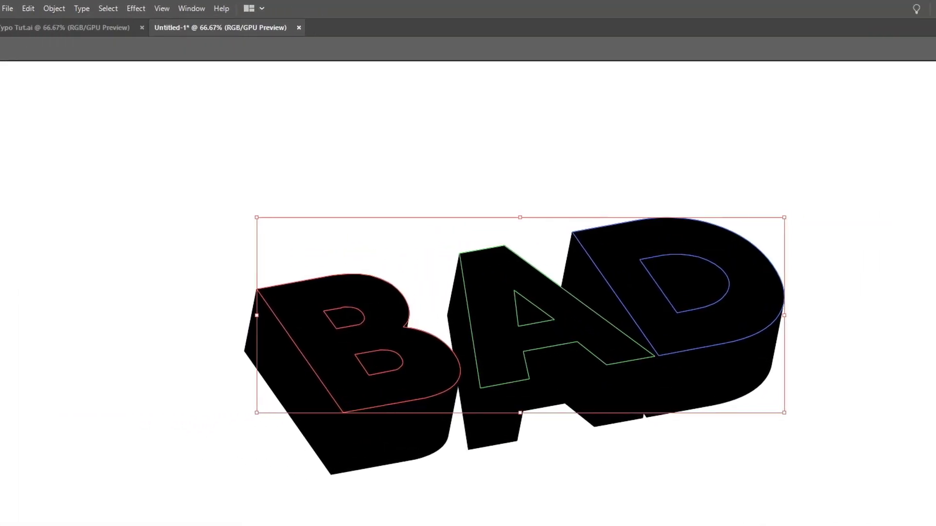
left_click(889, 258)
key("ctrl+shift+v")
left_click_drag(768, 122, 768, 96)
left_click(683, 120)
- Move the front face of the letter B in place onto its own new layer
key("a")
left_click(238, 334)
key("ctrl+x")
left_click(877, 257)
key("ctrl+shift+v")
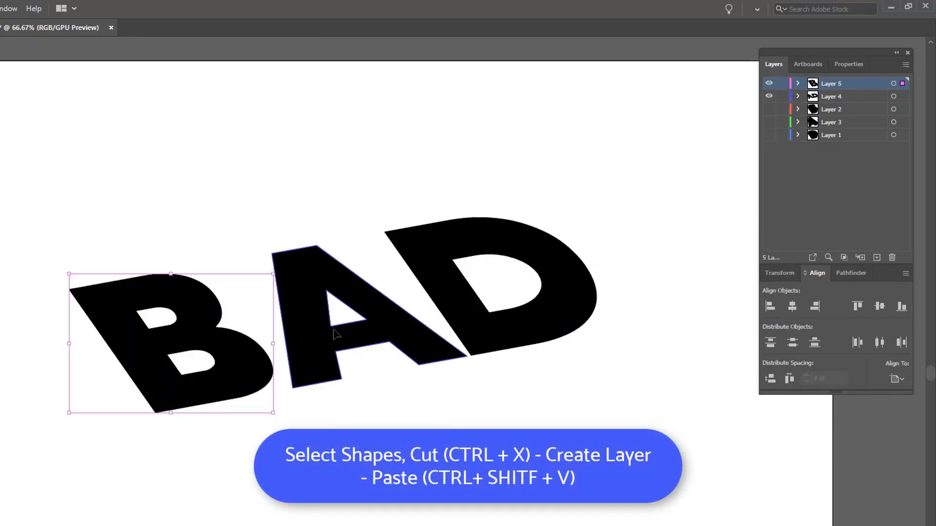
- Move the front face of the letter A in place onto its own new layer
left_click(305, 322)
key("ctrl+x")
left_click(877, 258)
key("ctrl+shift+v")
left_click(669, 250)
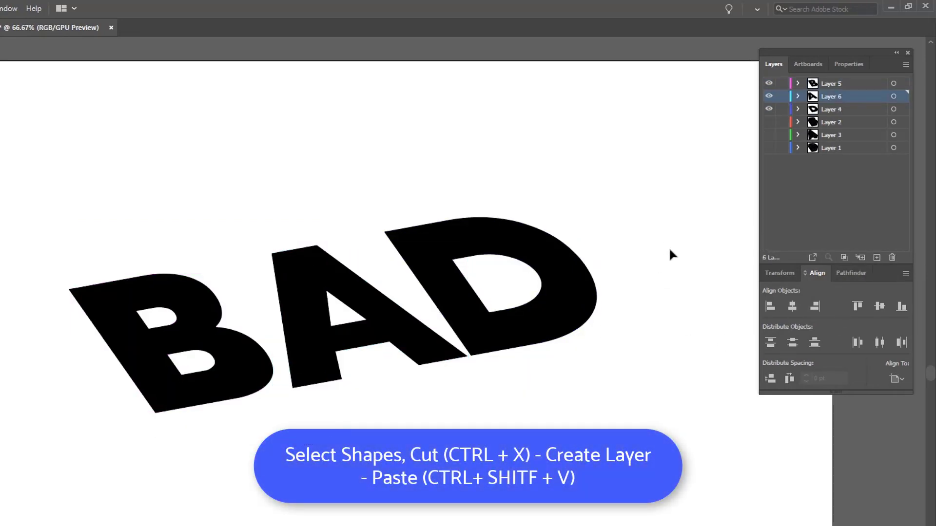
- Show Layers 2, 3 and 1, and lock and hide the front-face Layers 5, 6 and 4
left_click(769, 122)
left_click(769, 122)
left_click(769, 135)
left_click(769, 136)
left_click(770, 148)
left_click(770, 148)
left_click_drag(769, 122, 769, 148)
left_click_drag(781, 83, 800, 68)
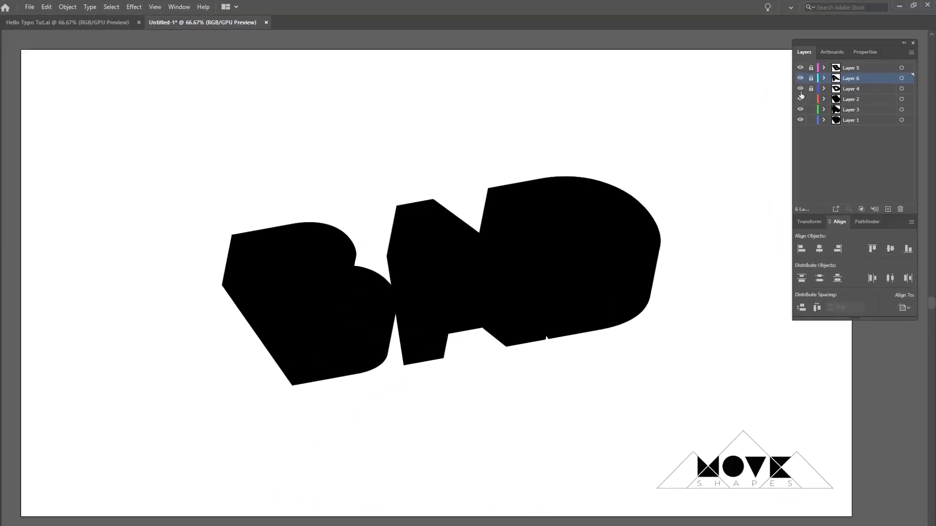
- Swap fill and stroke on all visible letter shapes to turn them into black outlines without fill
left_click_drag(681, 128, 138, 410)
left_click(15, 236)
left_click(753, 376)
- Unite the narrow side faces in the notch between the two bowls of the B
left_click(569, 215)
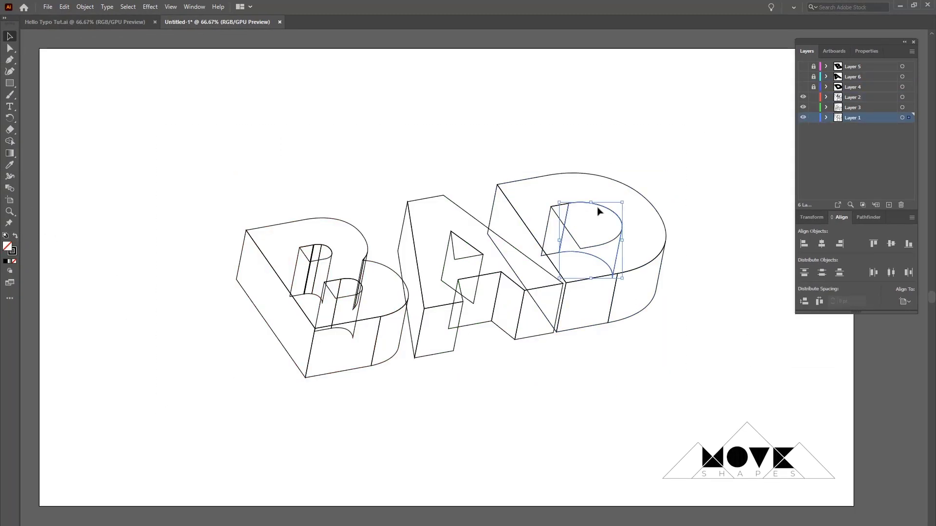
left_click(574, 214)
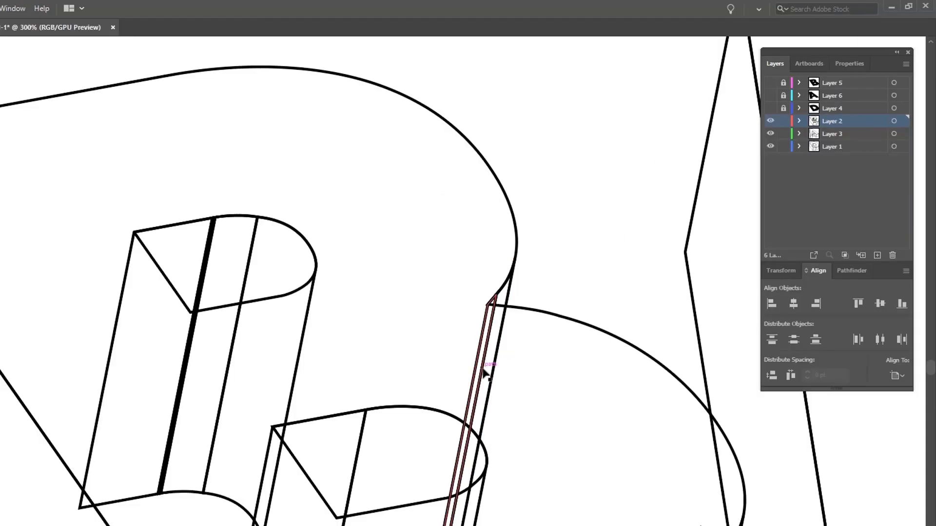
left_click_drag(513, 363, 482, 369)
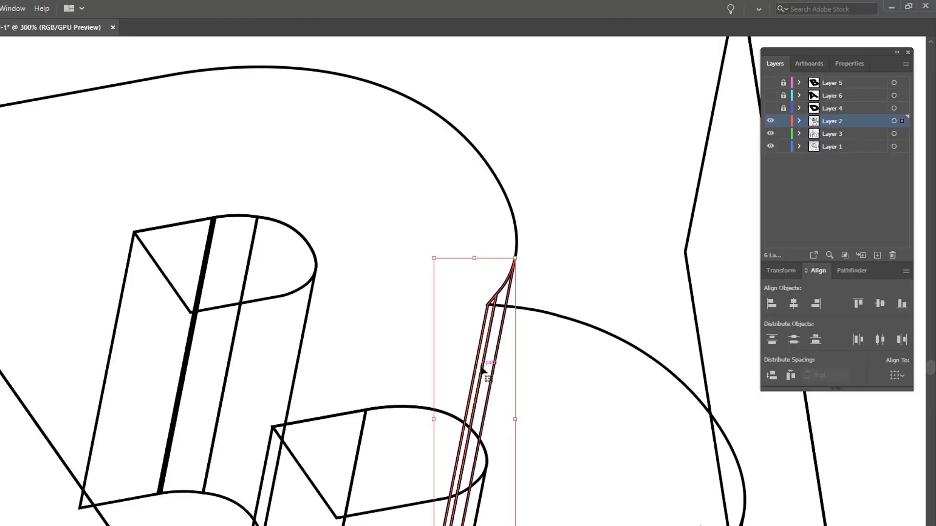
left_click(843, 272)
left_click(772, 304)
left_click(605, 223)
- Unite the curved inner wall pieces of the B's upper counter into one shape
left_click_drag(605, 223, 686, 193)
left_click_drag(411, 300, 290, 315)
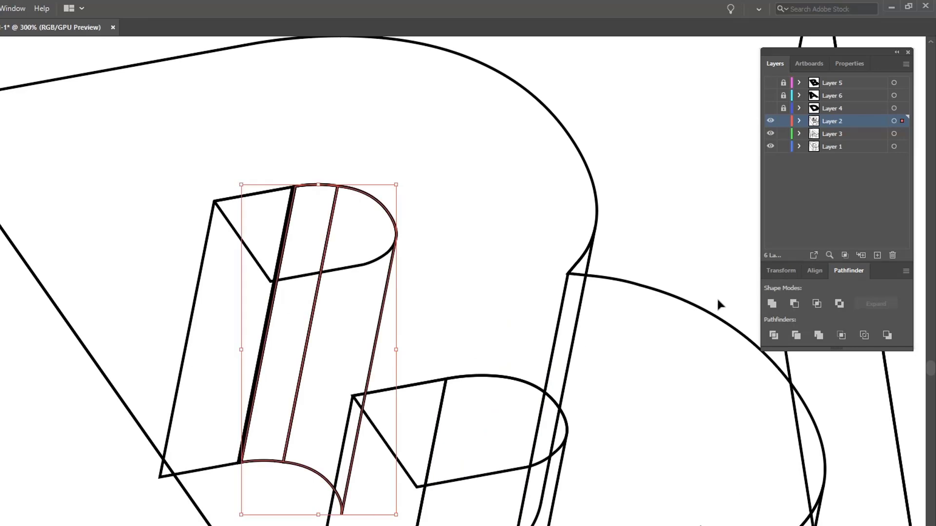
left_click(772, 304)
left_click(647, 185)
- Unite the flat inner wall of the B's upper counter with the thin strip beside it
left_click(263, 347)
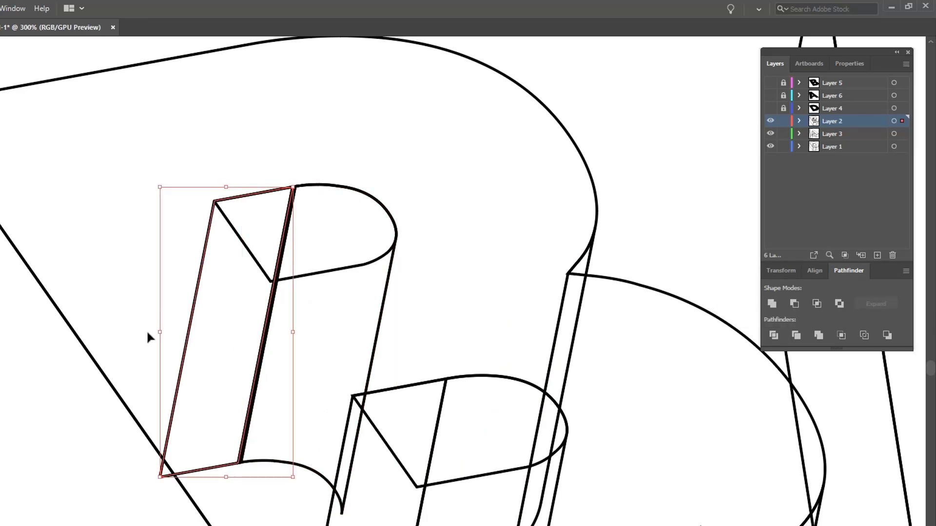
left_click_drag(274, 340, 275, 340)
left_click(772, 303)
left_click(672, 175)
- Lock the three letter layers, Layers 2, 3 and 1, and add a new layer at the bottom of the stack
key("ctrl+minus")
key("ctrl+minus")
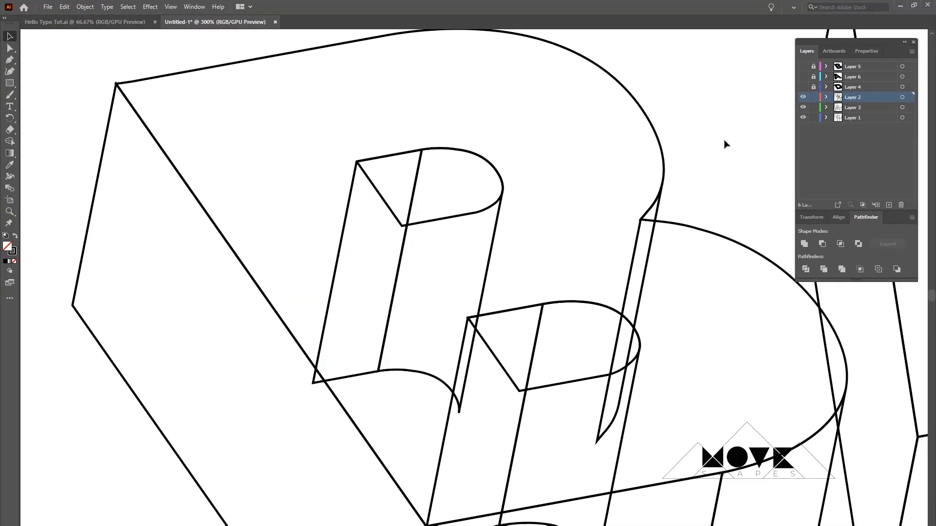
key("ctrl+minus")
left_click_drag(723, 315, 506, 331)
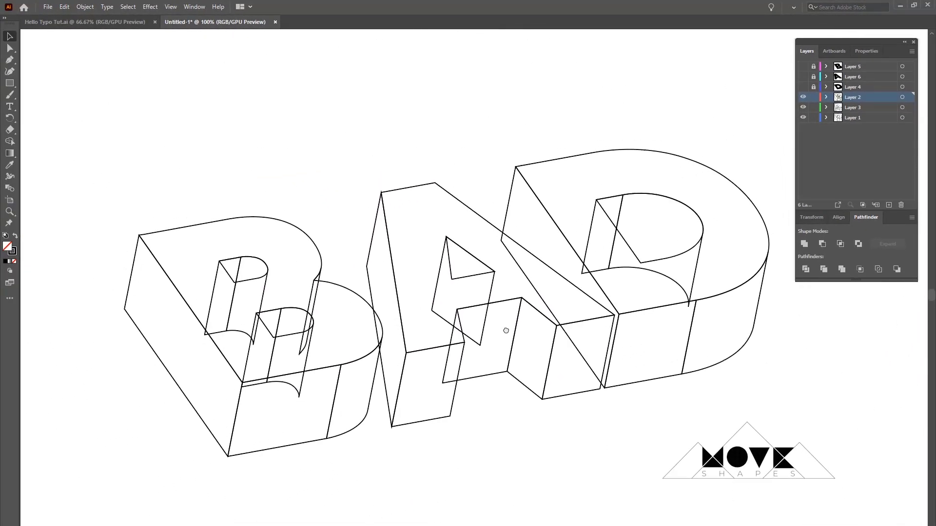
left_click(803, 97)
left_click(803, 97)
left_click(802, 107)
left_click(803, 107)
left_click_drag(853, 99, 815, 133)
key("ctrl+minus")
key("ctrl+minus")
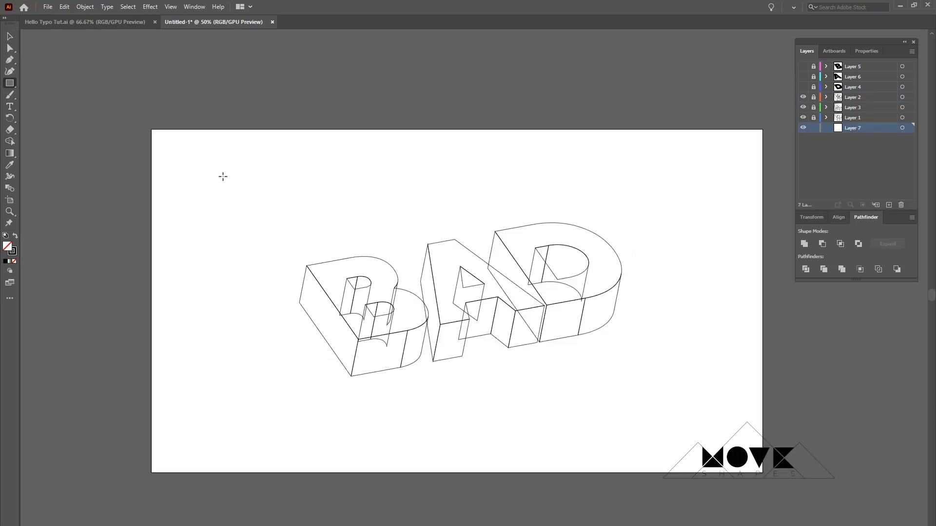
- Draw a background rectangle covering the whole artboard with a solid blue fill and no stroke, and lock its layer
mouse_move(151, 125)
left_mouse_down()
mouse_move(775, 471)
mouse_move(765, 479)
left_mouse_up()
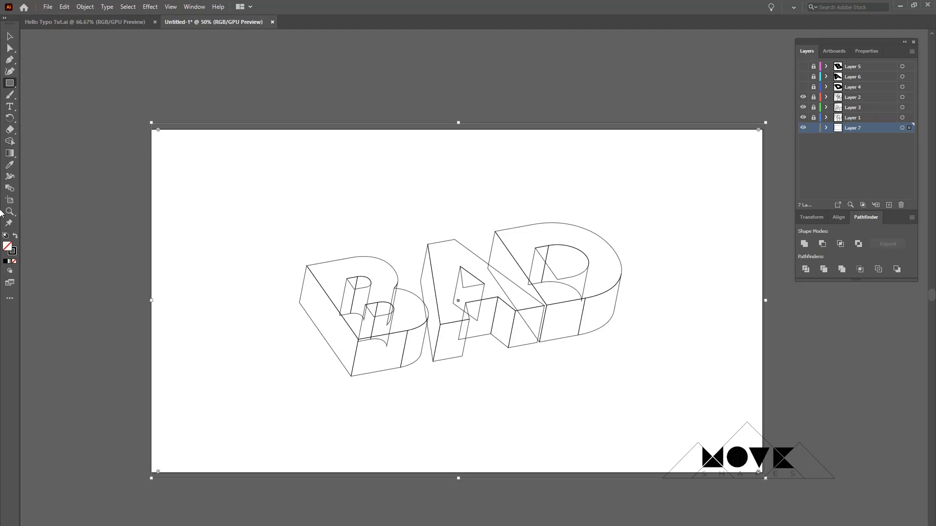
left_click(15, 236)
double_click(7, 246)
left_click(767, 248)
left_click(753, 210)
left_click(839, 212)
left_click(10, 36)
left_click(813, 128)
- Unlock Layer 2 and fill all shapes of the letter B with a bright blue slightly lighter than the background
key("ctrl+plus")
key("ctrl+plus")
left_click_drag(464, 222, 446, 211)
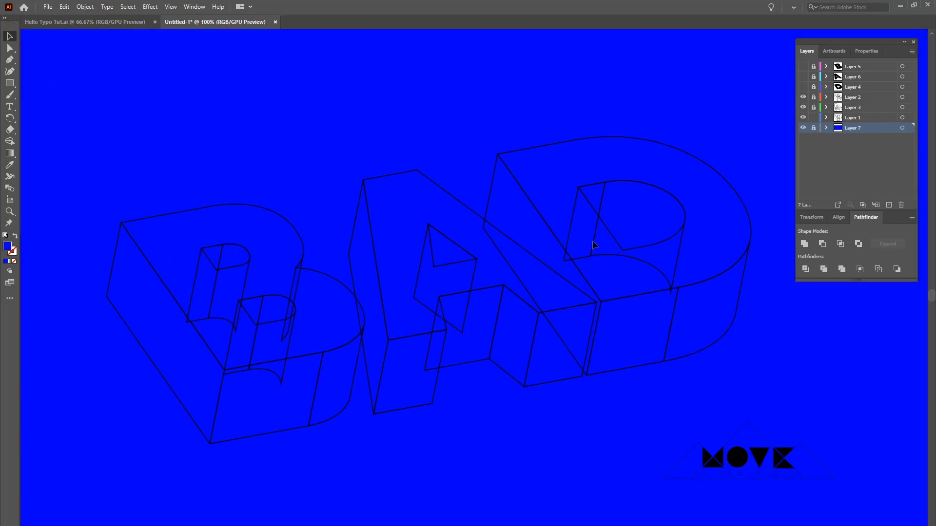
left_click(303, 245)
left_click(275, 246)
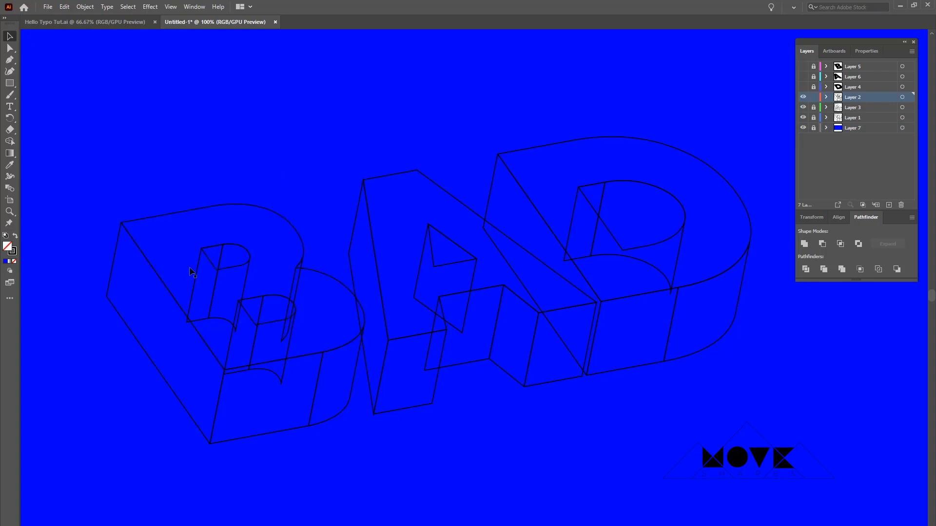
left_click_drag(74, 186, 350, 466)
double_click(12, 251)
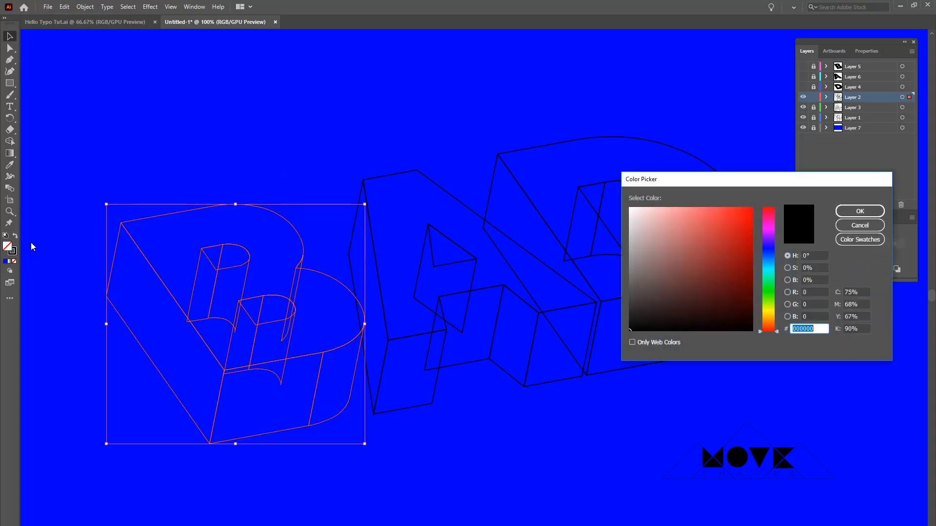
left_click_drag(769, 245, 769, 247)
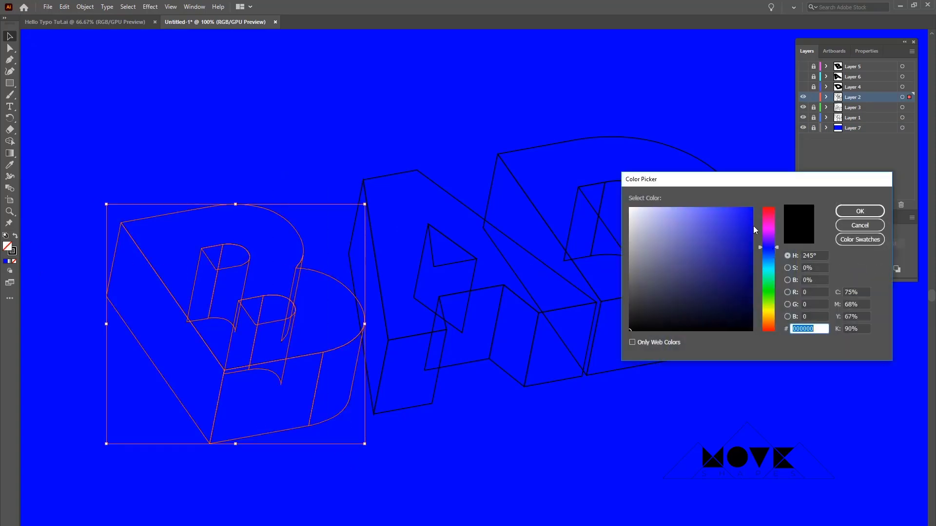
left_click(752, 209)
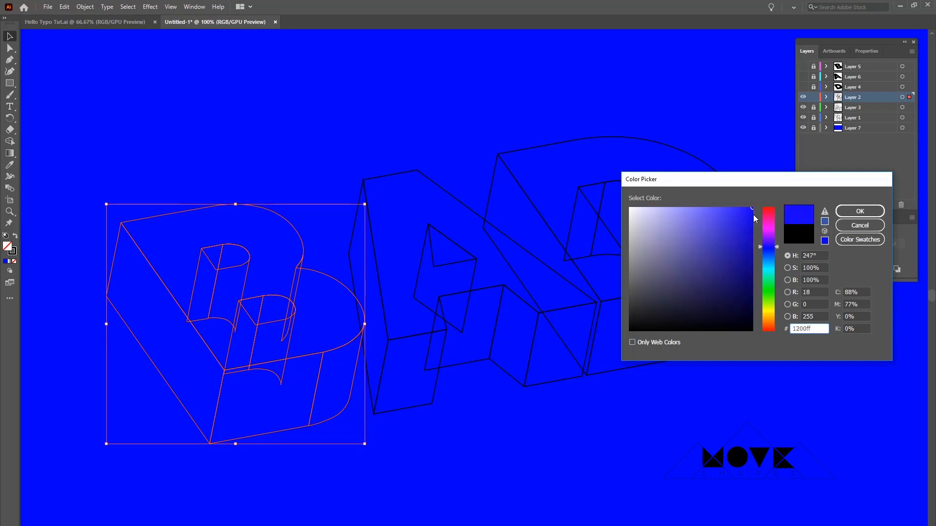
left_click(843, 211)
left_click(323, 82)
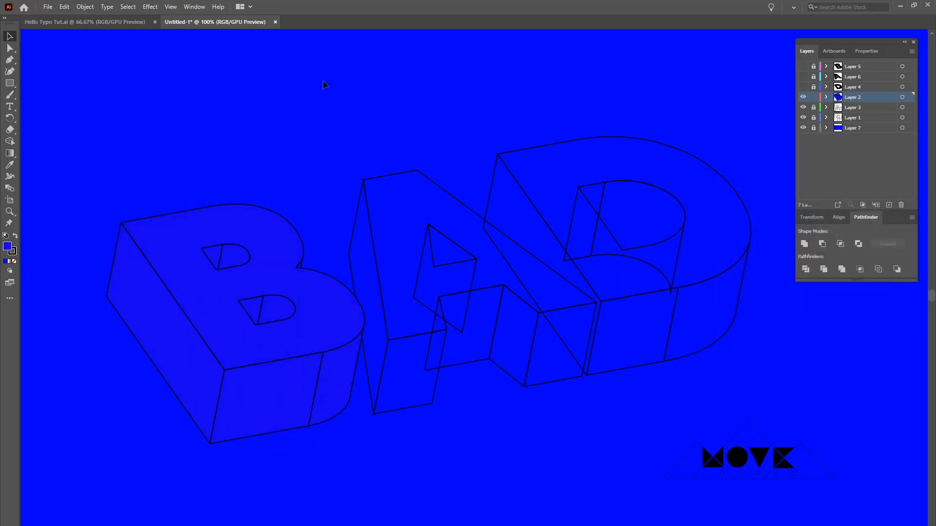
- Fill the long left side face of the B with dark navy blue
left_click(181, 343)
double_click(8, 247)
left_click(750, 286)
left_click(851, 211)
left_click(367, 65)
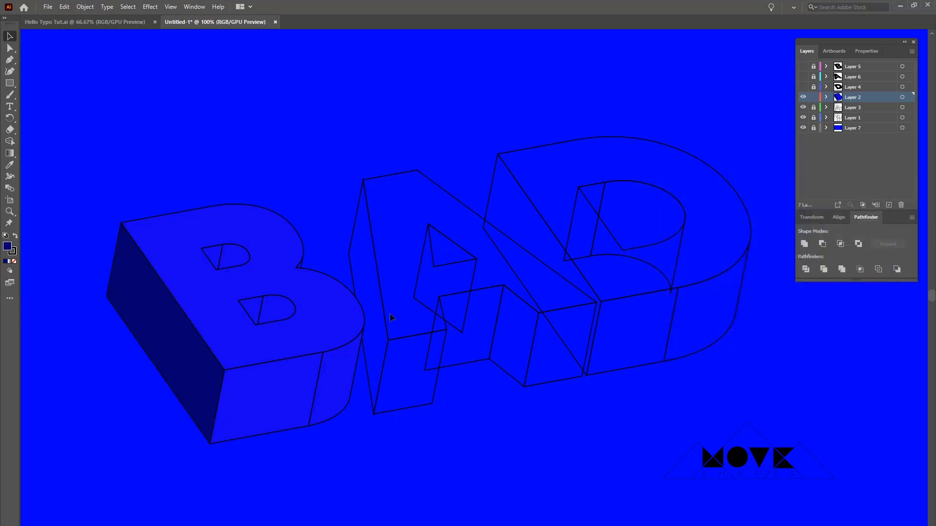
- Fill the curved lower side face of the B with the medium-dark blue 0602ad
left_click(337, 423)
double_click(9, 247)
left_click_drag(742, 228, 749, 248)
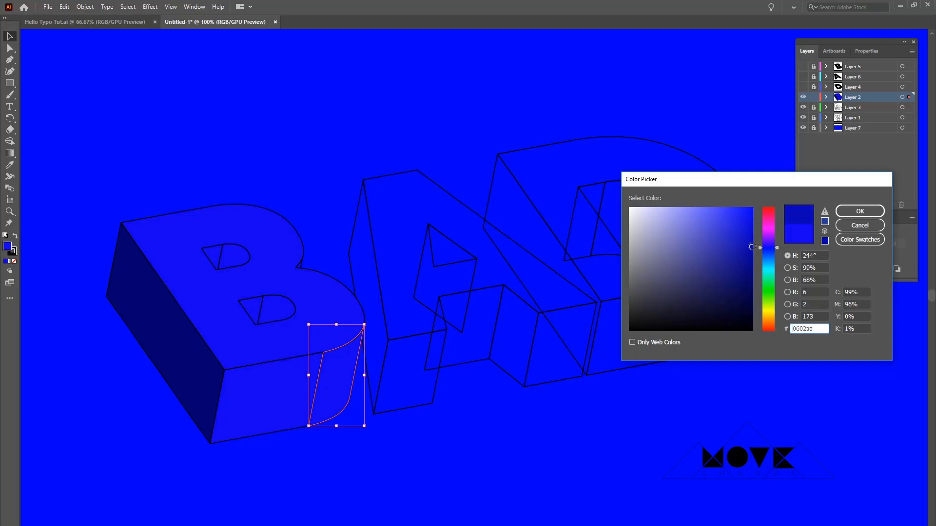
left_click(860, 211)
left_click(372, 88)
- Apply the blue sampled from the B's curved lower side face to the curved inner wall of its upper counter
left_click(238, 258)
key("i")
left_click(335, 358)
key("v")
left_click(318, 168)
- Fill the curved inner walls of both counters of the B with a very dark navy
left_click(272, 311)
double_click(8, 247)
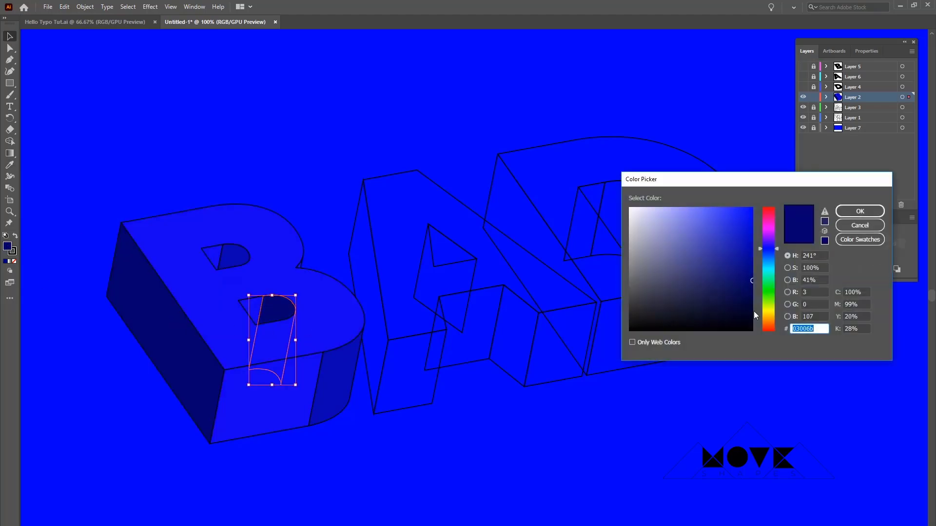
left_click(860, 211)
left_click(376, 111)
left_click(236, 262)
left_click(334, 155)
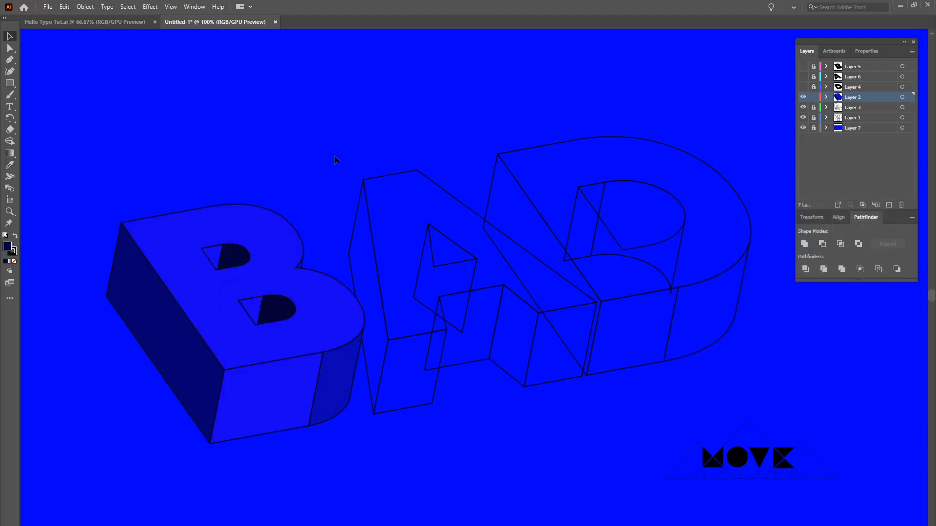
- Apply the very dark navy sampled from the upper counter to the B's notch face and long left side face
left_click(301, 265)
key("i")
left_click(236, 257)
key("v")
left_click(288, 139)
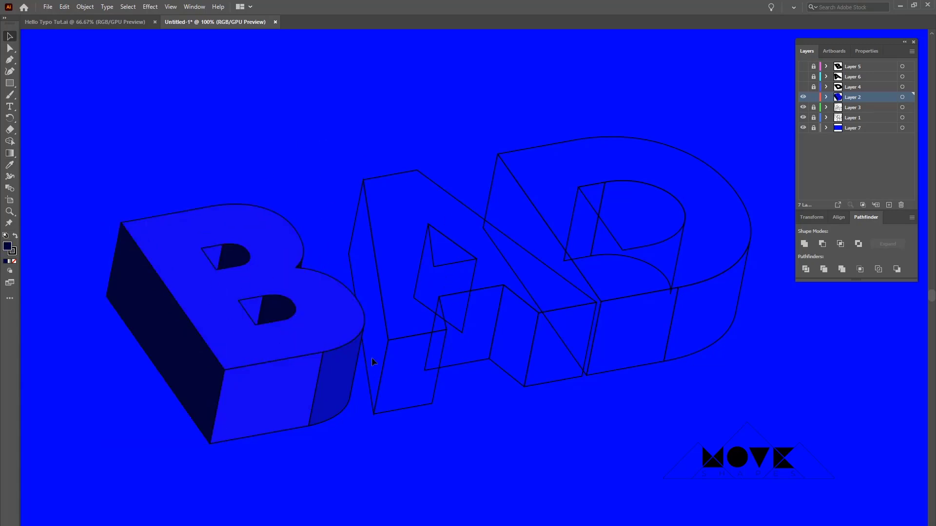
- Unlock Layer 3 and apply the blue sampled from the B's front face to all the shapes of the A
left_click(813, 107)
left_click_drag(663, 478, 324, 152)
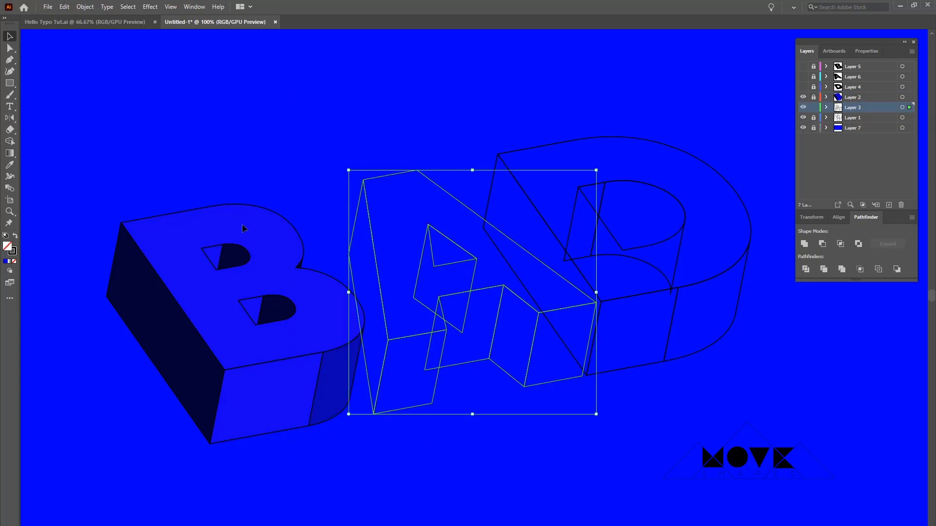
key("i")
left_click(217, 213)
key("v")
left_click(445, 118)
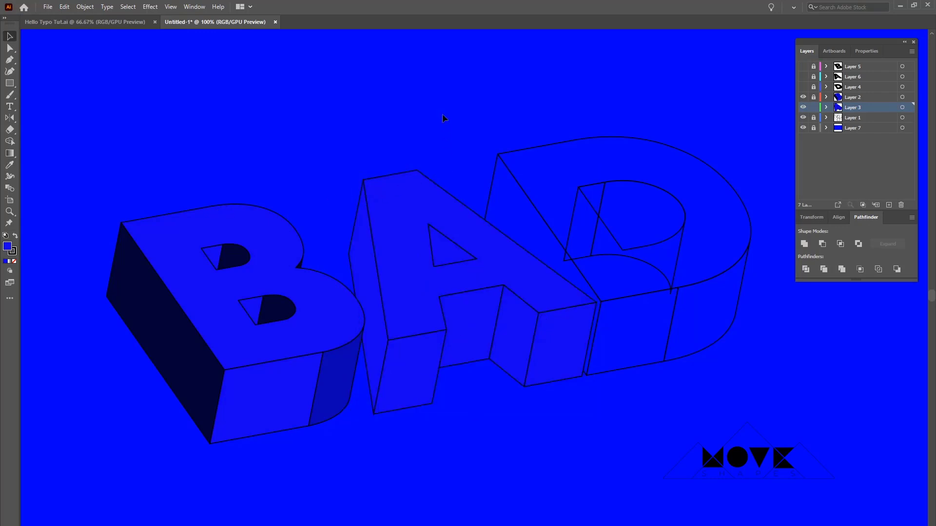
- Apply the very dark navy sampled from the B to the A's long left side face and the inner wall of its counter
left_click(360, 246)
key("i")
left_click(167, 309)
key("v")
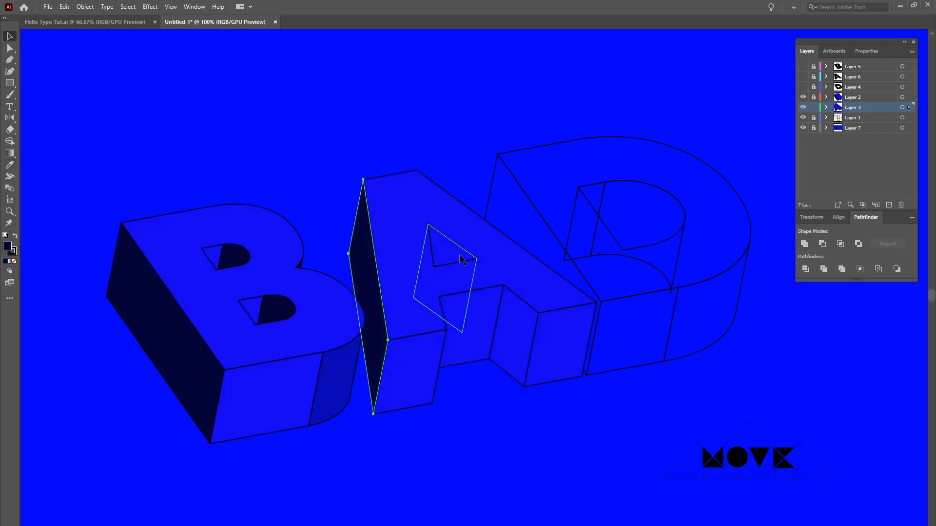
left_click(443, 246)
key("i")
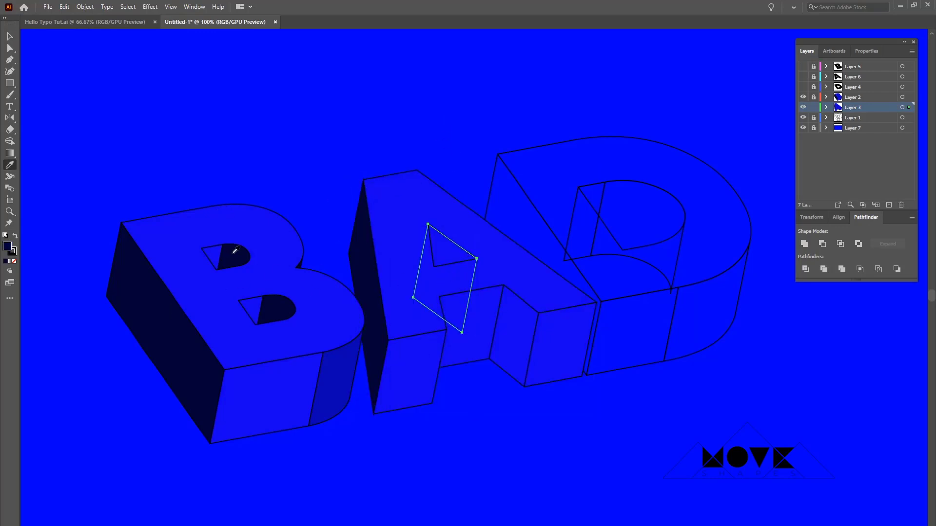
left_click(232, 255)
key("v")
left_click(381, 135)
- Apply the very dark navy sampled from the B's lower counter to the inner side face of the A's right leg
left_click(516, 343)
key("i")
left_click(273, 305)
key("v")
left_click(569, 434)
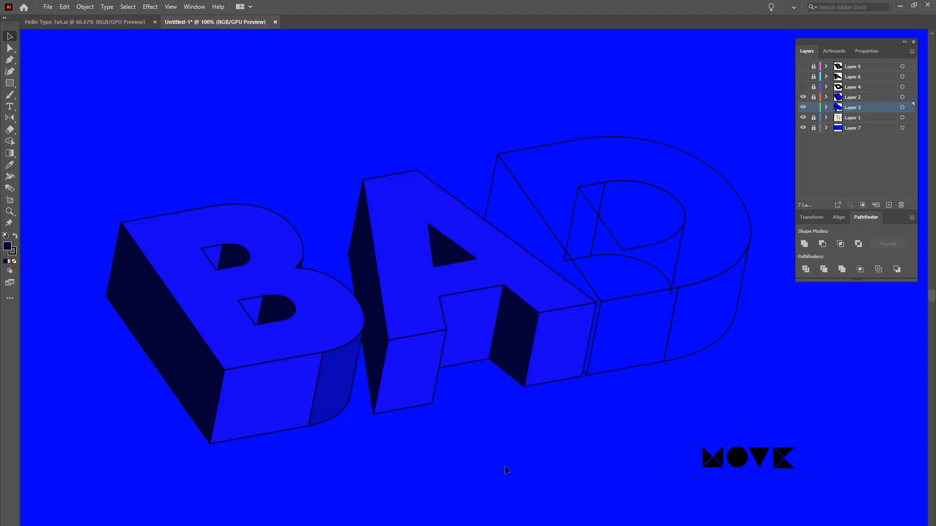
- Apply the medium-dark blue sampled from the B's curved side face to the recessed face below the A's crossbar
left_click(473, 342)
key("i")
left_click(336, 382)
left_click(607, 425)
- Lock Layer 3, unlock Layer 1 and shade the D's faces with the B's blue, very dark navy and medium-dark blue
left_click(813, 107)
left_click(813, 117)
left_click(613, 77)
left_click(619, 194)
key("i")
left_click(283, 305)
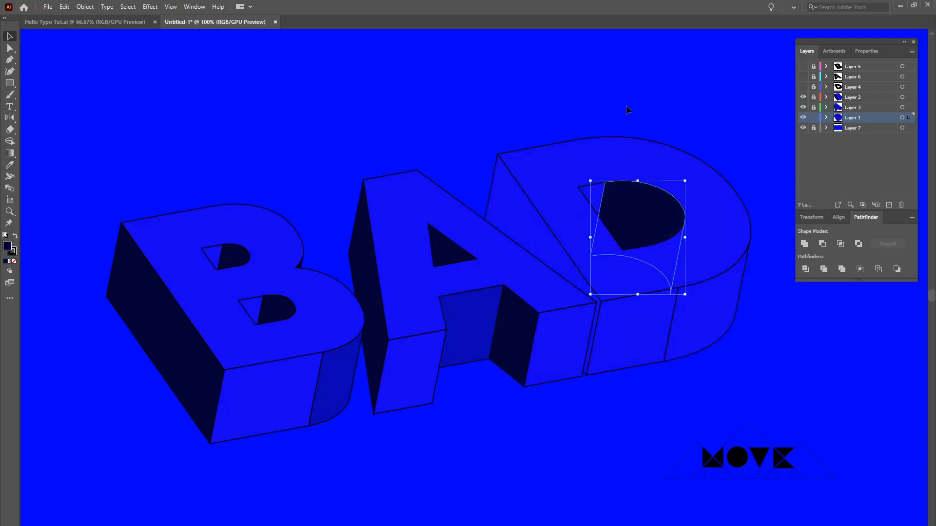
left_click(499, 172)
left_click(708, 307)
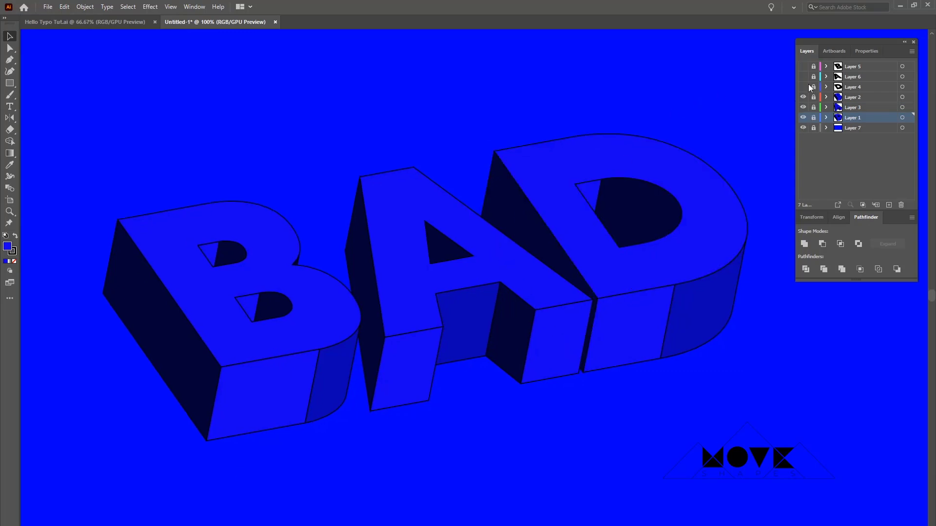
- Show and unlock Layers 4, 5 and 6, and fill the B's black front face with white ffffff
left_click_drag(804, 87, 807, 67)
left_click(195, 273)
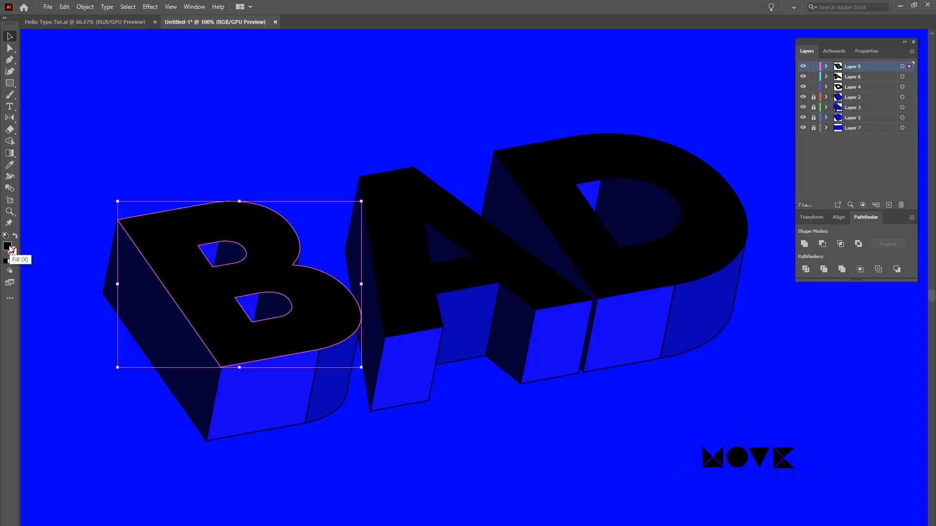
double_click(11, 249)
type("ffffff")
key("Return")
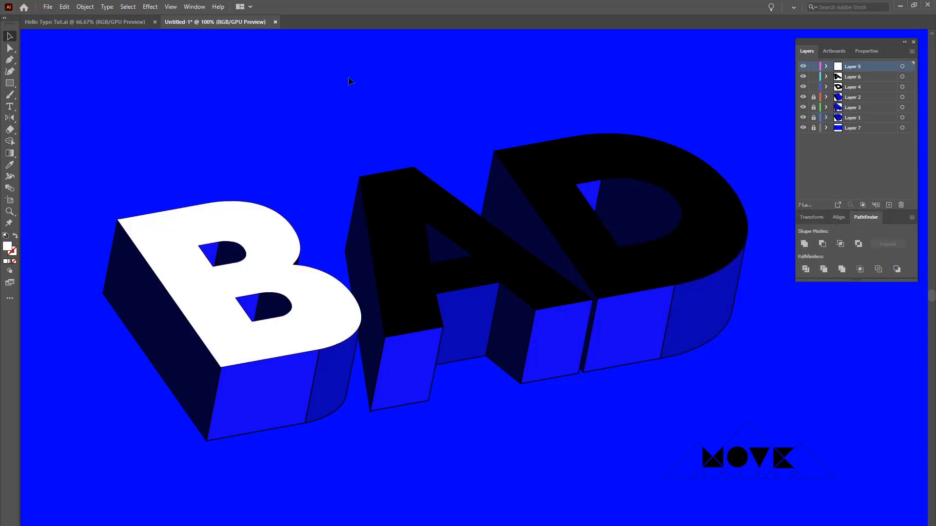
- Apply the white sampled from the B to the black front faces of the A and the D
left_click(422, 199)
key("i")
left_click(292, 244)
key("v")
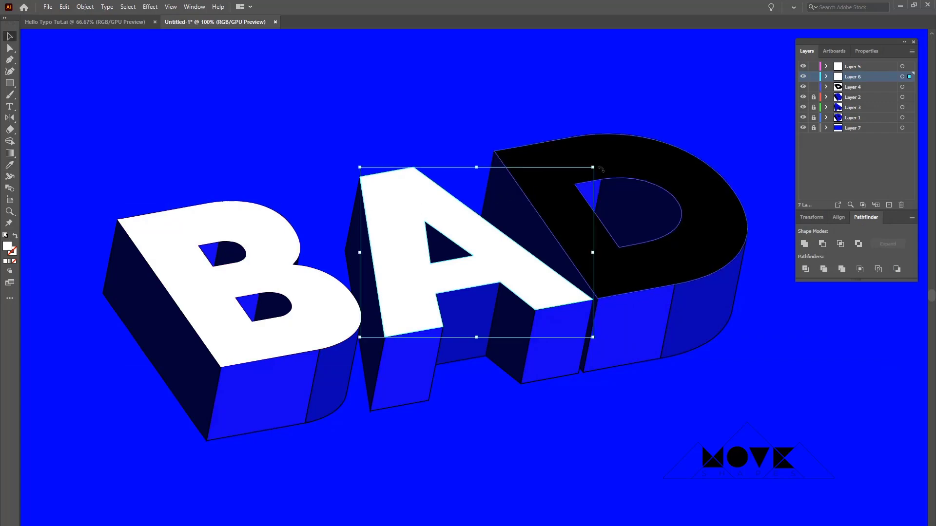
left_click(635, 152)
key("i")
left_click(395, 191)
key("v")
left_click(608, 98)
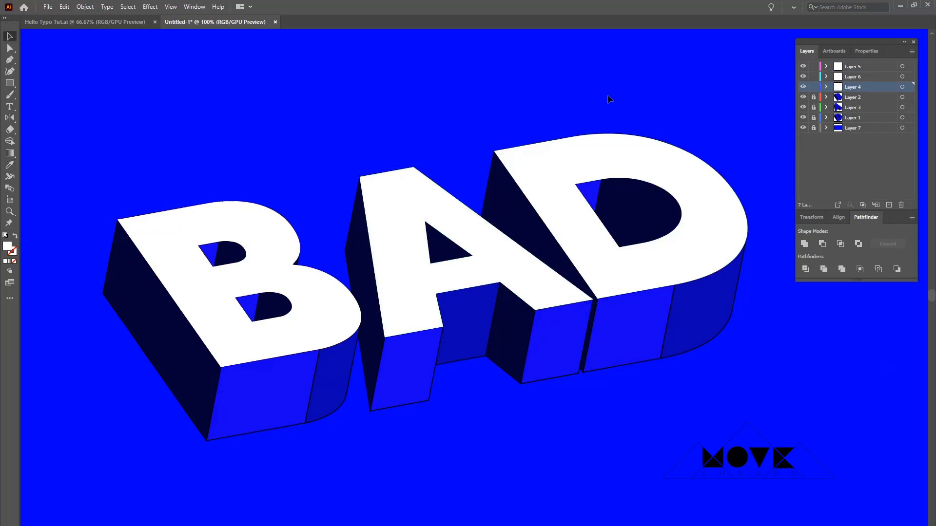
- Unlock the letter side layers, select all the lettering and set its stroke colour to black 000000
left_click(812, 97)
left_click_drag(810, 460, 39, 59)
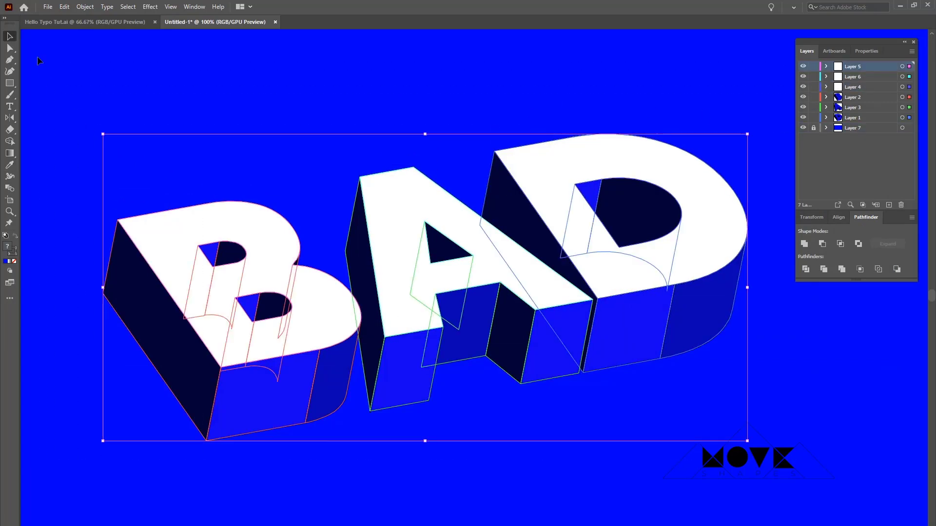
double_click(15, 250)
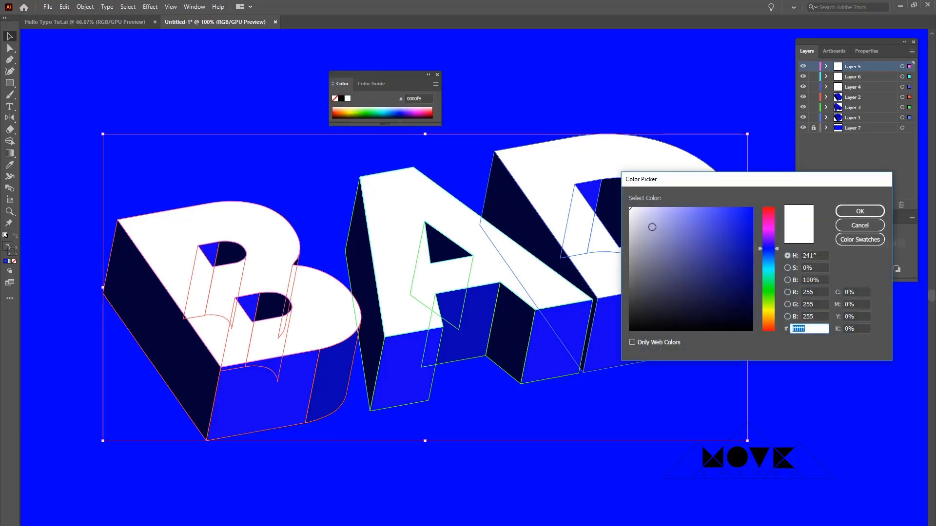
type("000000")
left_click(859, 210)
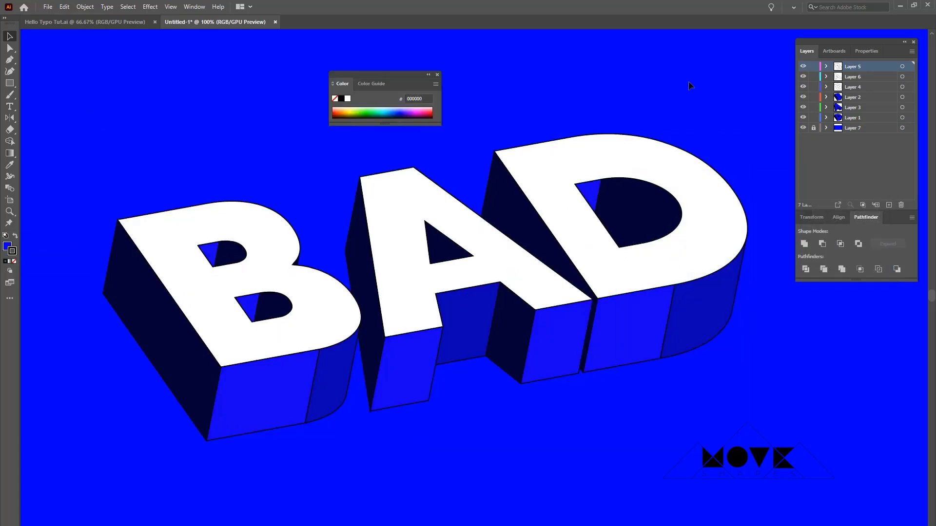
- Set the stroke weight of all the BAD letter shapes to 3 pt
left_click_drag(779, 434, 88, 219)
left_click(866, 52)
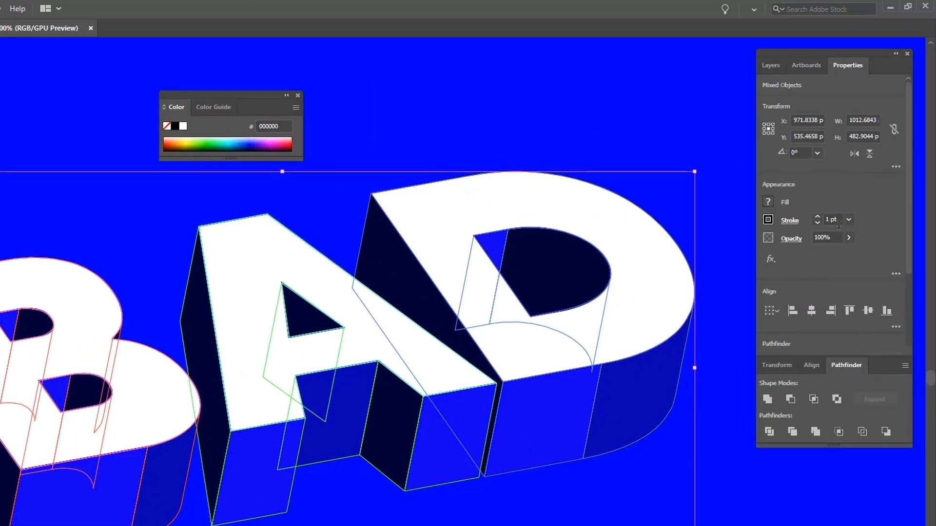
type("3")
key("Return")
left_click(642, 131)
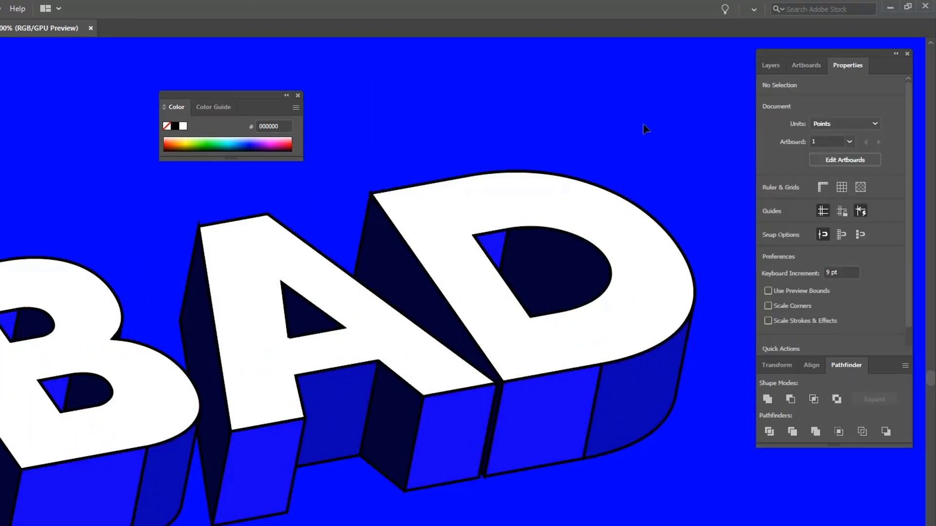
- Give the strokes of all the letter shapes round caps and round corner joins, and close the Color panel
left_click_drag(710, 525, 0, 122)
left_click(788, 220)
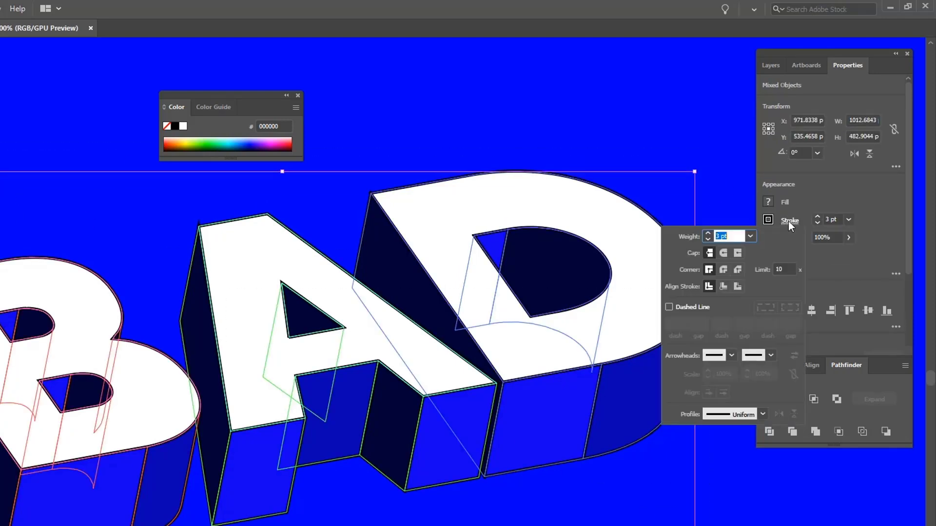
left_click(723, 253)
left_click(723, 269)
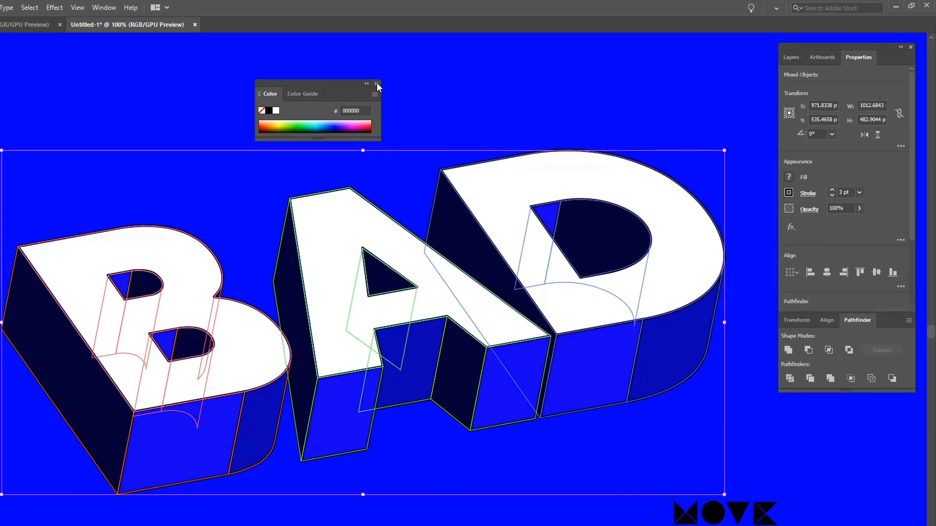
left_click(393, 93)
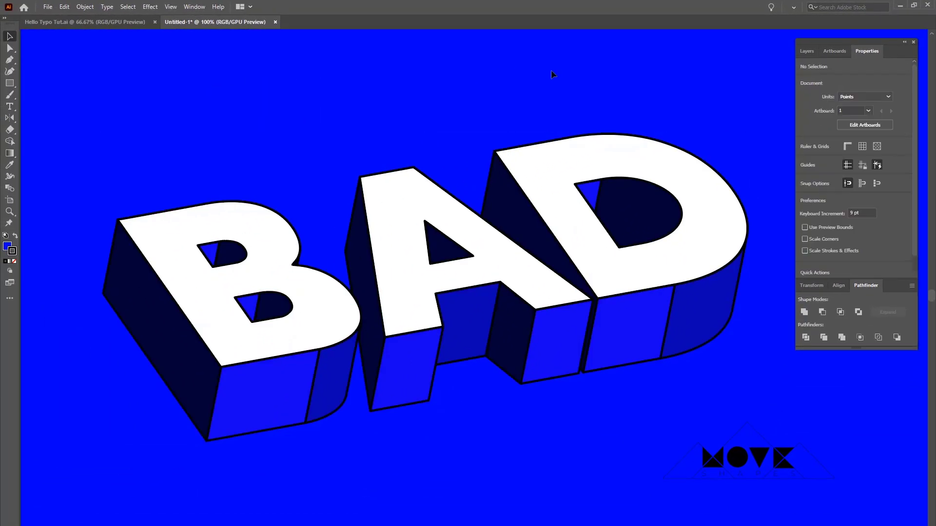
- Hide Layers 4, 5 and 6 and show them again to compare the white and blue front faces
left_click_drag(443, 220, 452, 238)
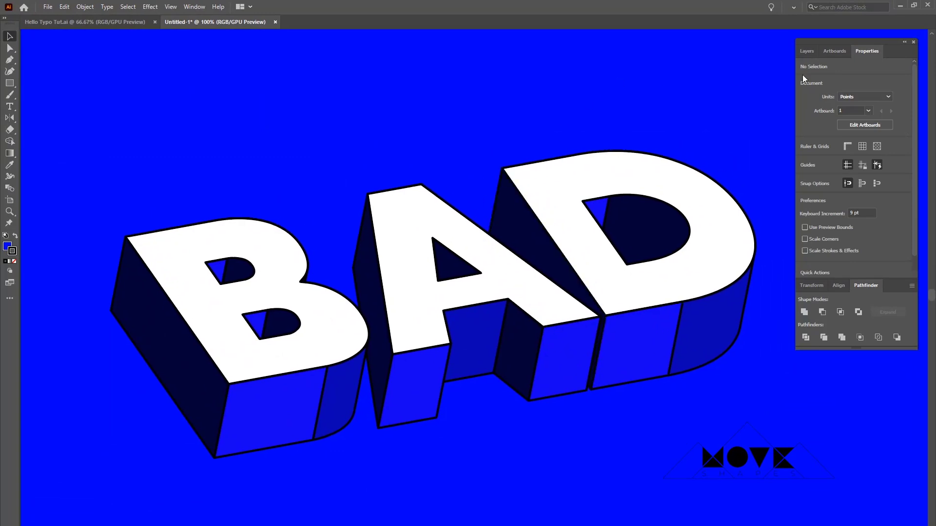
left_click(804, 51)
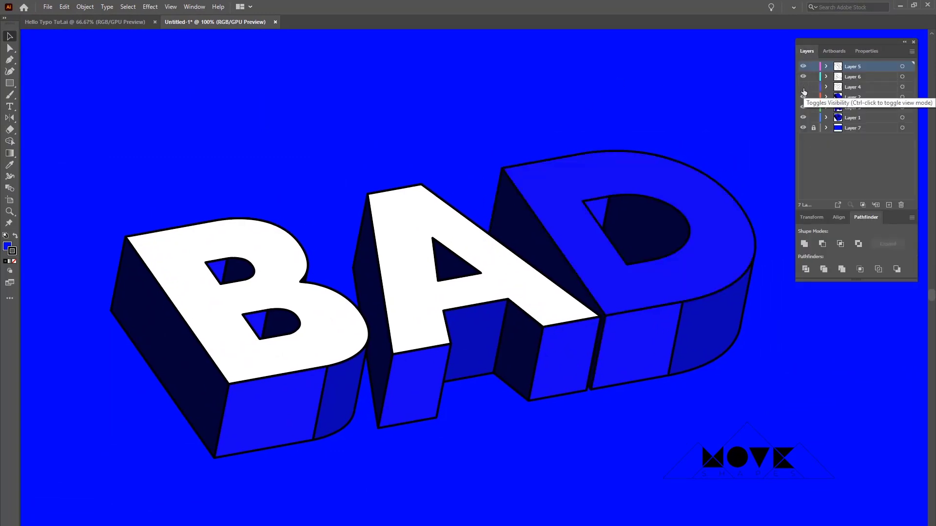
left_click(802, 77)
left_click(803, 66)
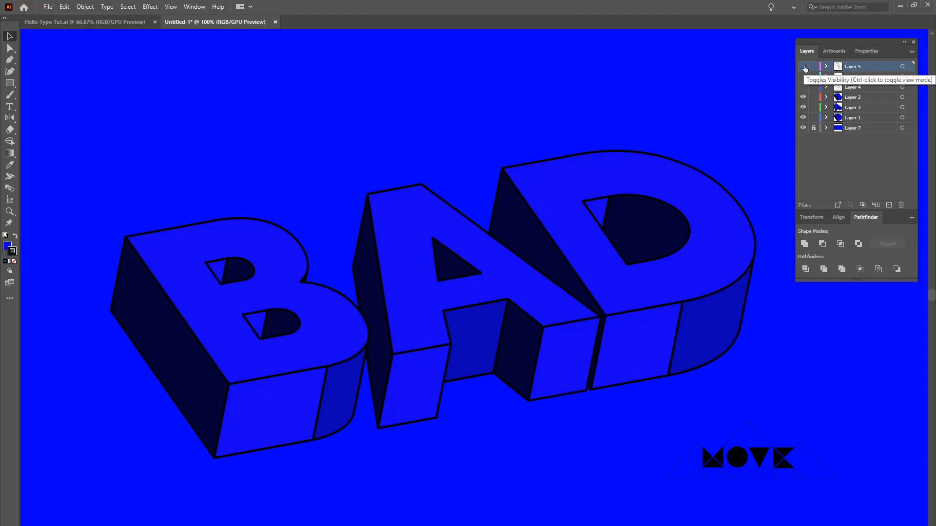
left_click(803, 66)
left_click(803, 76)
left_click(803, 87)
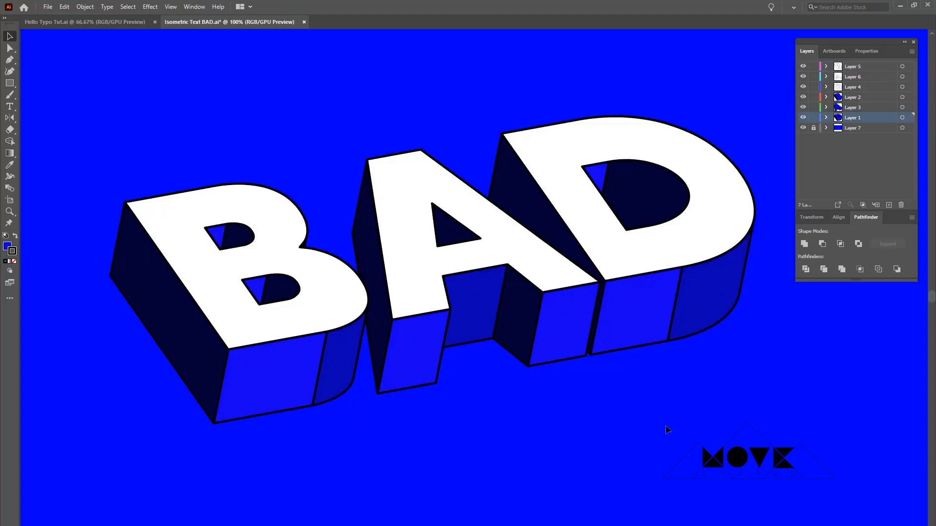
- Add an anchor point on the B's flat lower face along its seam with the curved side, and delete that point
left_click(312, 370)
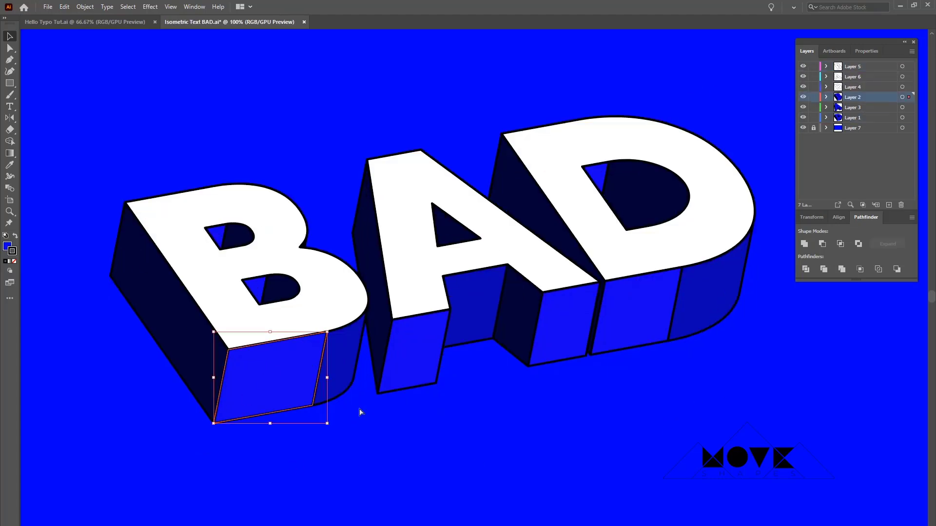
key("ctrl+equal")
key("ctrl+equal")
key("ctrl+equal")
left_click_drag(712, 242, 502, 266)
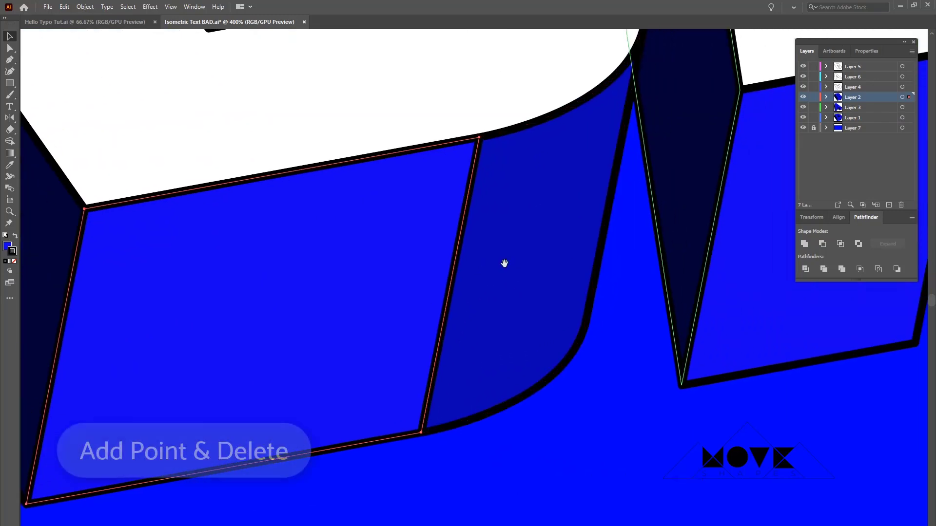
key("p")
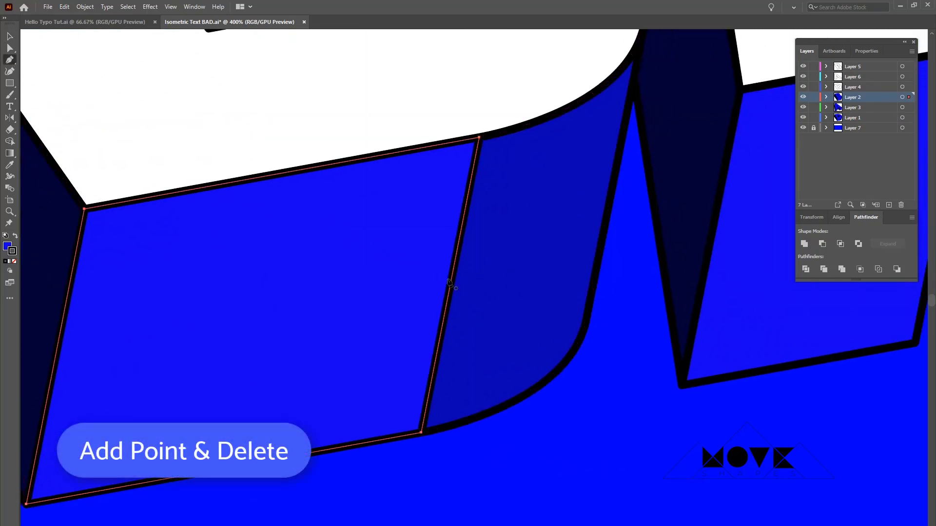
left_click(64, 6)
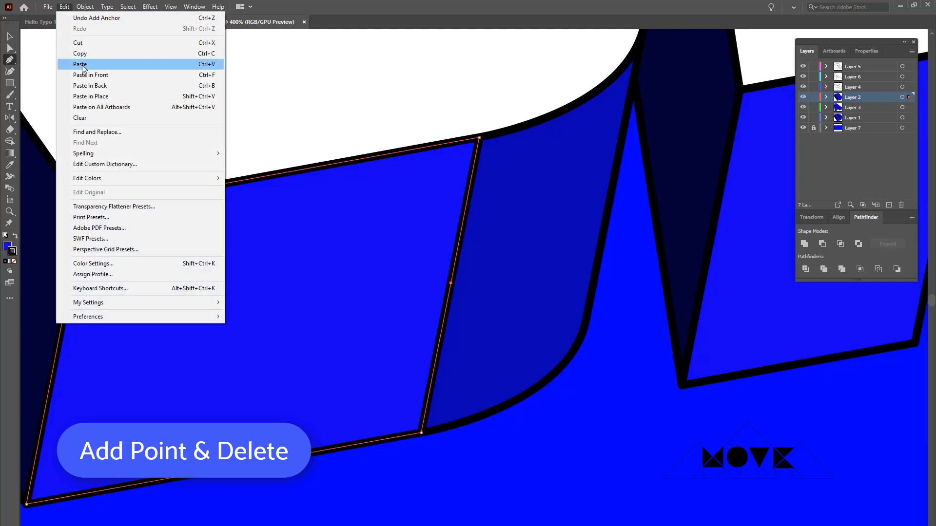
left_click(79, 118)
key("v")
left_click(570, 429)
- Add an anchor point on the same seam of the B's curved side face and delete it to open the outline
left_click(506, 262)
left_click(10, 60)
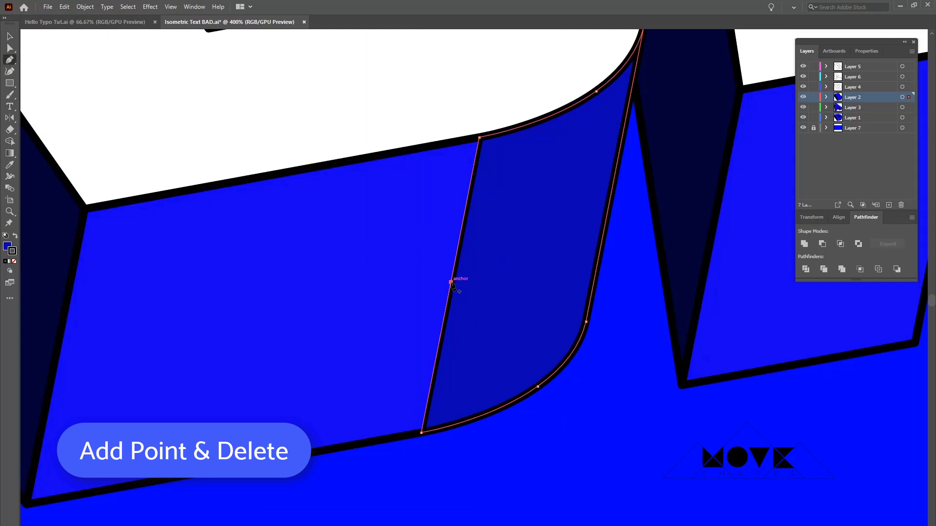
left_click(64, 6)
left_click(95, 118)
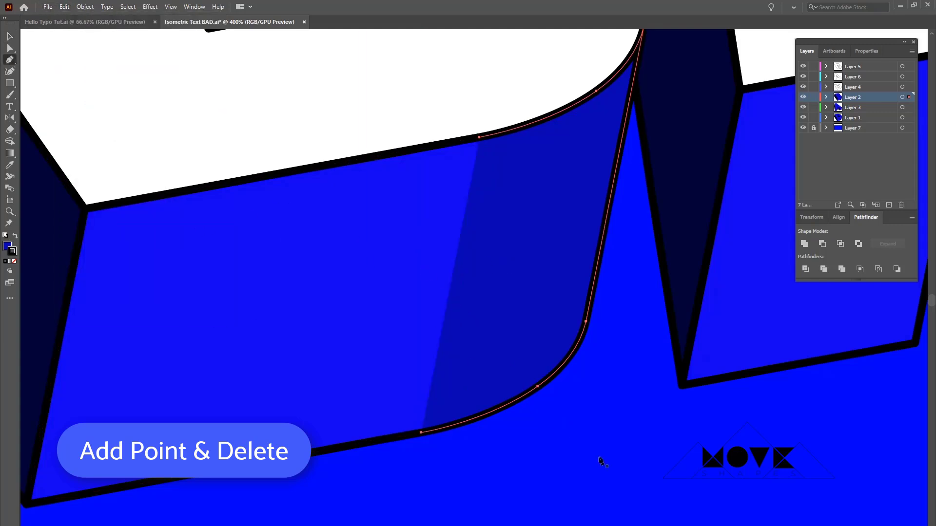
key("v")
- Remove the D's seam line by adding and deleting an anchor point on the shared edge of its flat and curved lower faces
scroll(669, 434, "down", 5)
scroll(544, 397, "up", 2)
left_click(489, 382)
scroll(489, 382, "up", 3)
left_click(65, 7)
left_click(95, 117)
left_click(408, 343)
key("p")
left_click(369, 361)
left_click(64, 7)
left_click(95, 117)
key("v")
left_click(613, 297)
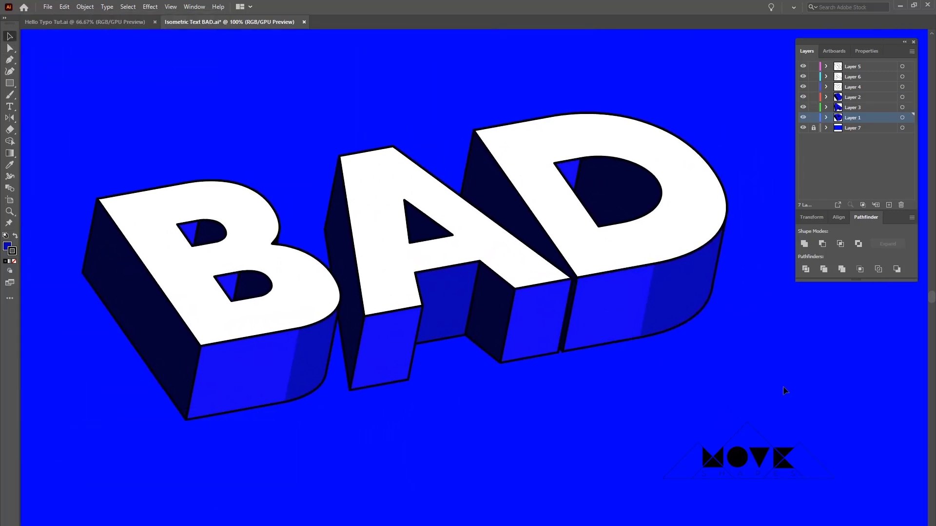
- Hide Layers 4, 5 and 6, fill the underlying front faces of all three letters with orange db410b, and show the layers again
left_click_drag(803, 67, 803, 88)
left_click(619, 155)
left_click(370, 186, "shift")
left_click(220, 198, "shift")
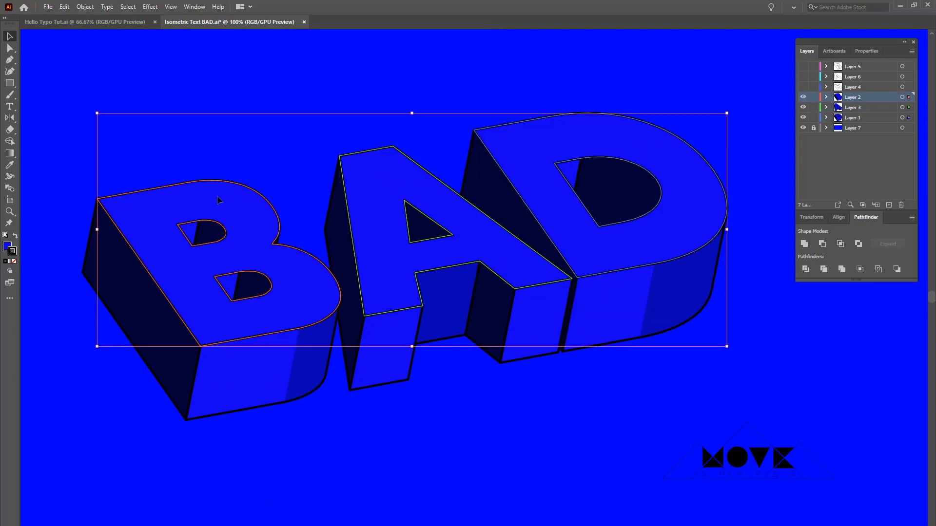
double_click(7, 246)
left_click_drag(769, 302, 776, 329)
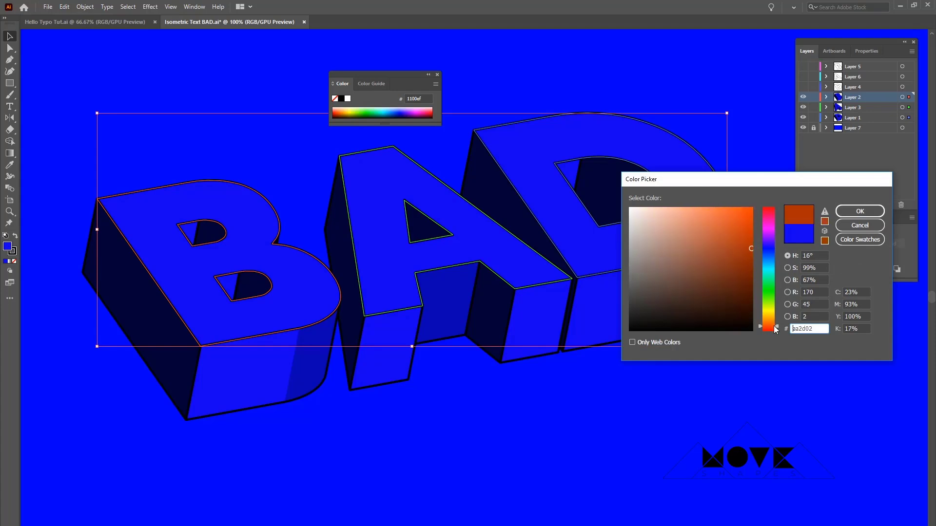
left_click_drag(757, 248, 746, 225)
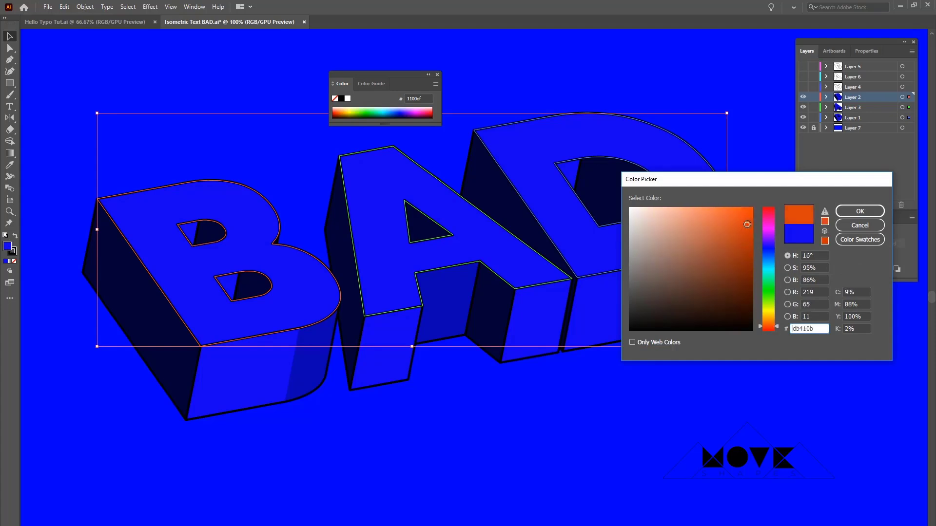
left_click(859, 211)
left_click(715, 66)
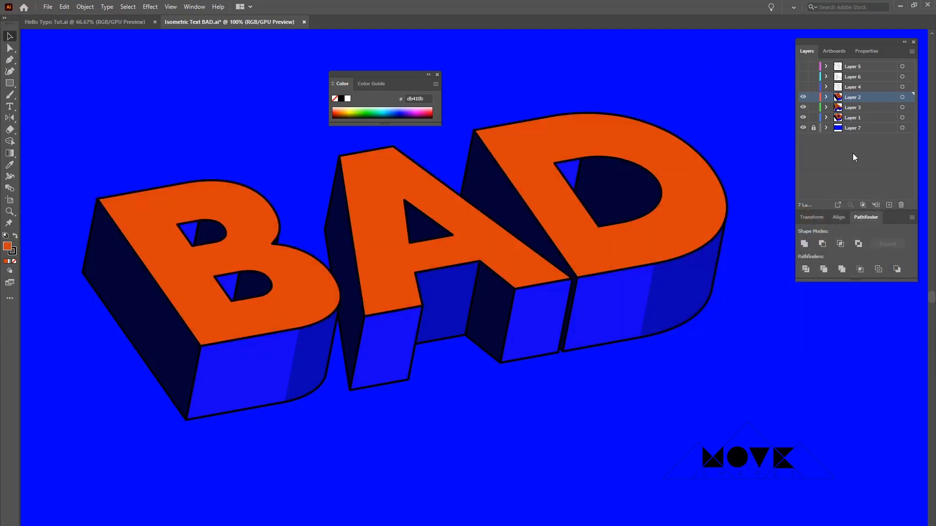
left_click_drag(803, 86, 803, 69)
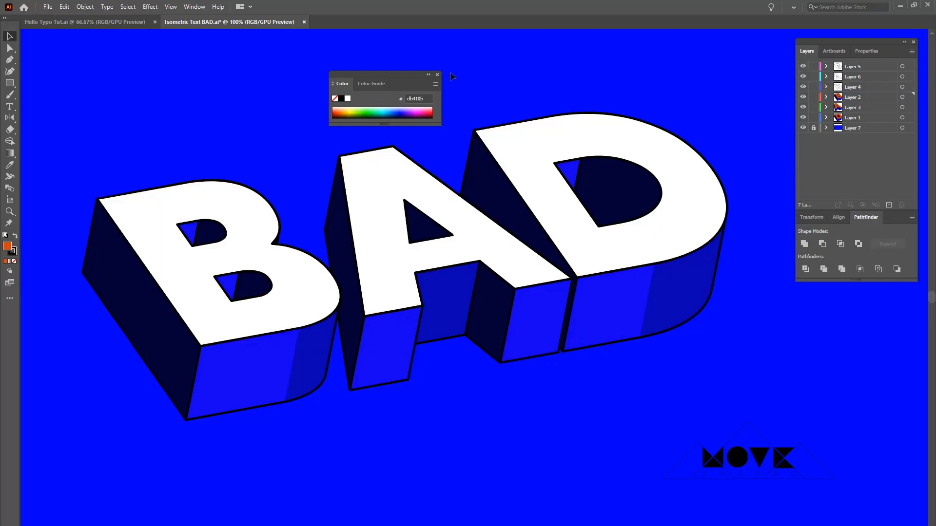
- Close the Color panel, switch to After Effects, and import and open Isometric Text BAD as a layered composition
left_click(437, 75)
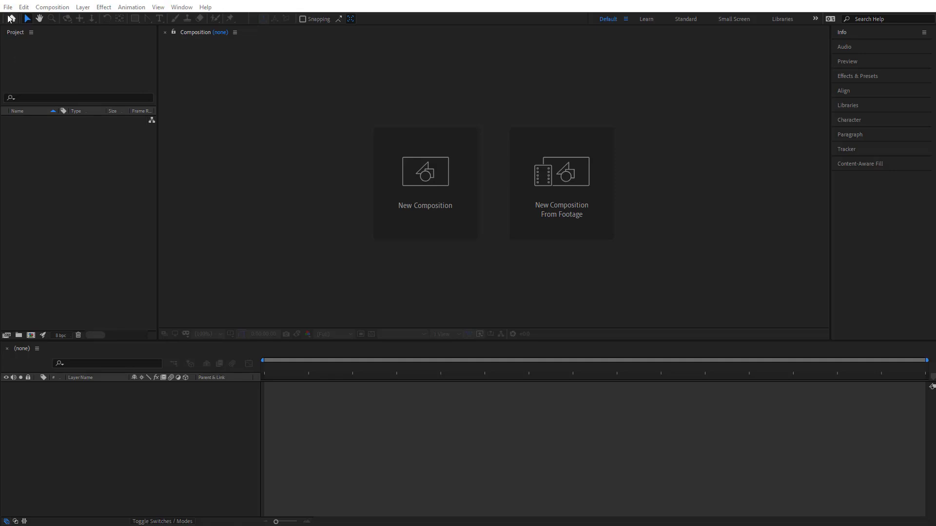
left_click(8, 6)
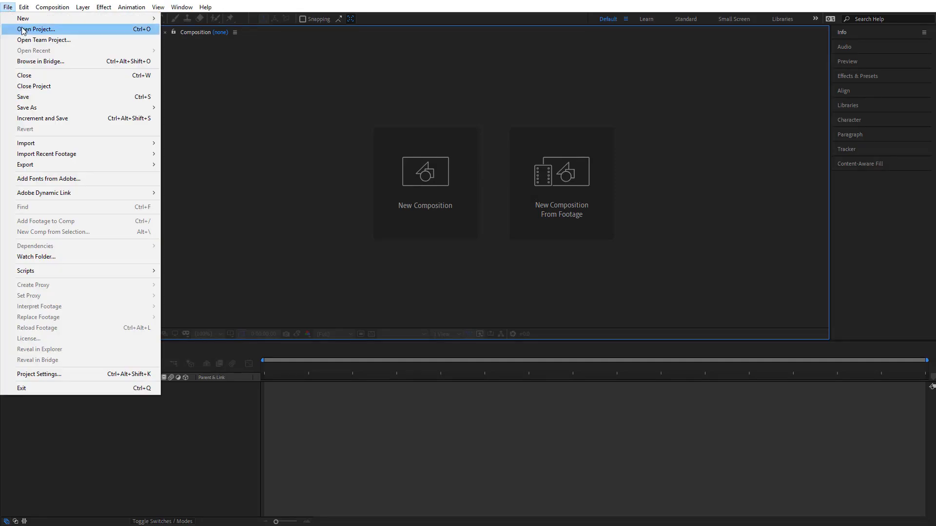
mouse_move(73, 142)
left_click(232, 143)
left_click(88, 80)
left_click(159, 331)
left_click(160, 349)
left_click(522, 374)
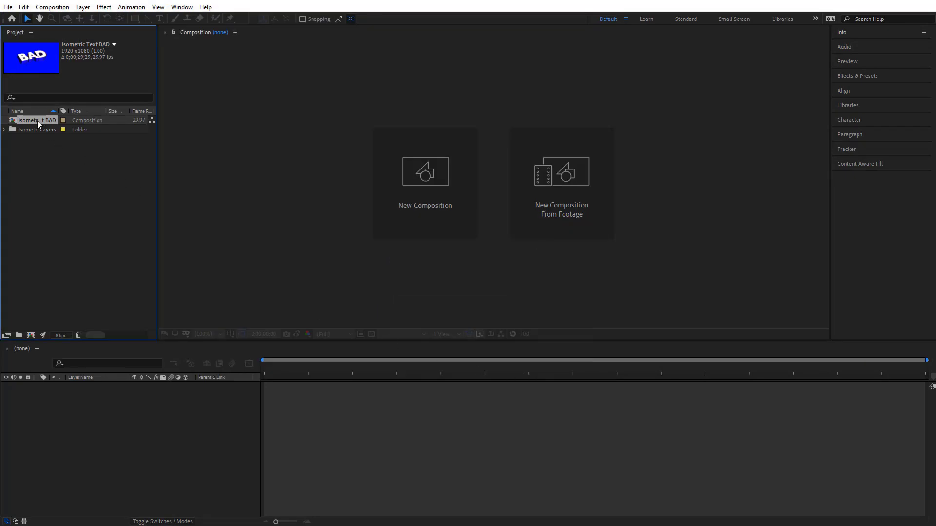
double_click(38, 122)
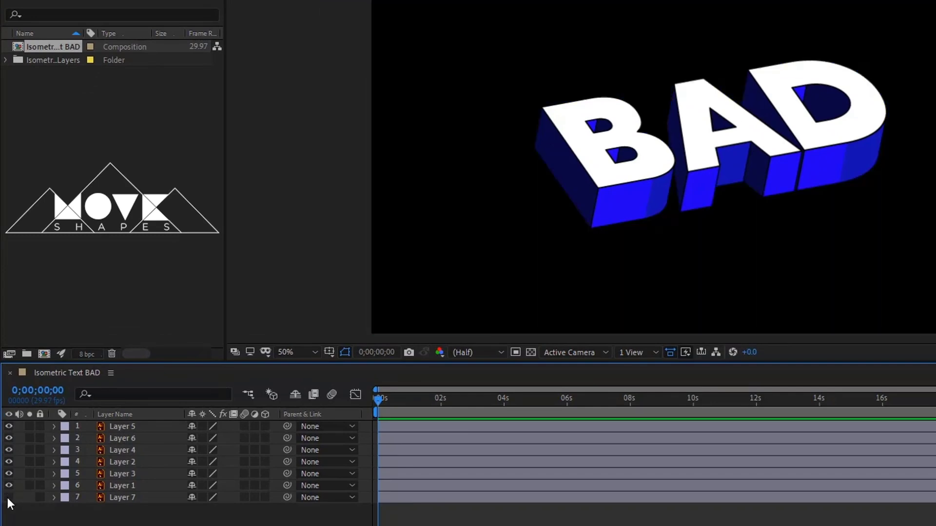
- Rename the background Layer 7 to BG and lock it
right_click(105, 499)
left_click(139, 475)
type("BG")
key("Return")
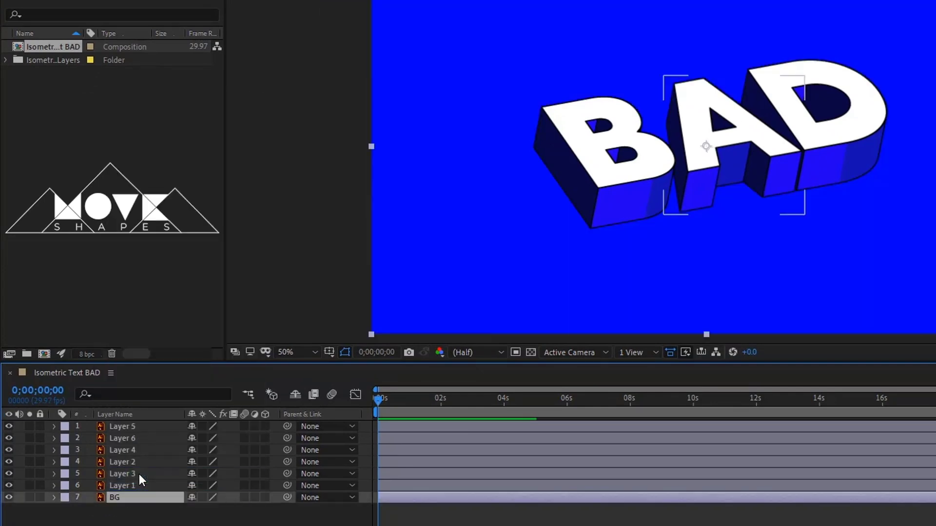
left_click(40, 497)
- Move Layer 2 directly below Layer 5 and lock Layers 6, 4, 3 and 1
left_click_drag(478, 71, 637, 264)
left_click_drag(122, 461, 121, 435)
left_click_drag(40, 450, 41, 486)
- Create shape layers from the vector Layers 5 and 2, and stack both outline layers at the top of the timeline
right_click(157, 437)
mouse_move(196, 325)
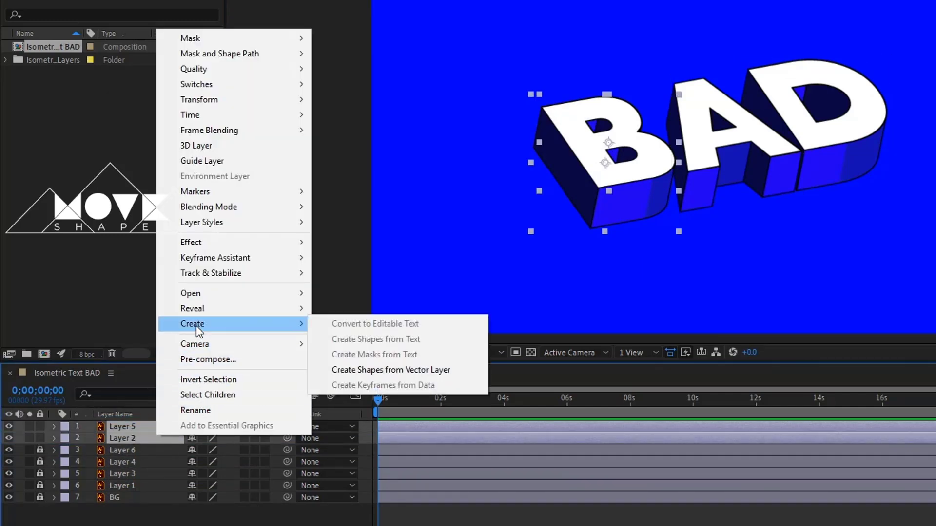
left_click(455, 370)
left_click_drag(141, 450, 141, 436)
- Mark the original Layers 5 and 2 as shy and hide shy layers in the timeline
left_click(120, 451)
left_click(122, 463, "shift")
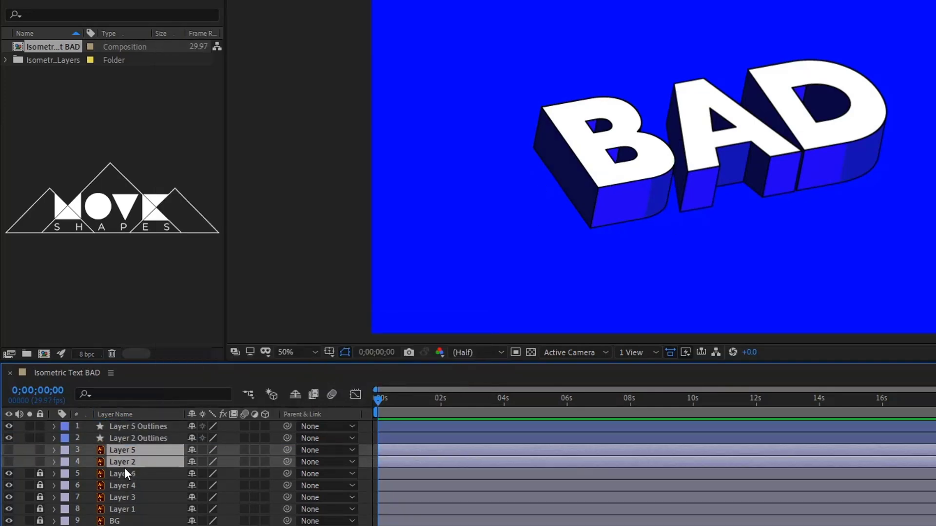
left_click(197, 449)
left_click(294, 394)
- Rename the Layer 5 outlines to B TOP and the Layer 2 outlines to B Body
left_click(132, 426)
right_click(133, 426)
left_click(175, 403)
type("B TOP")
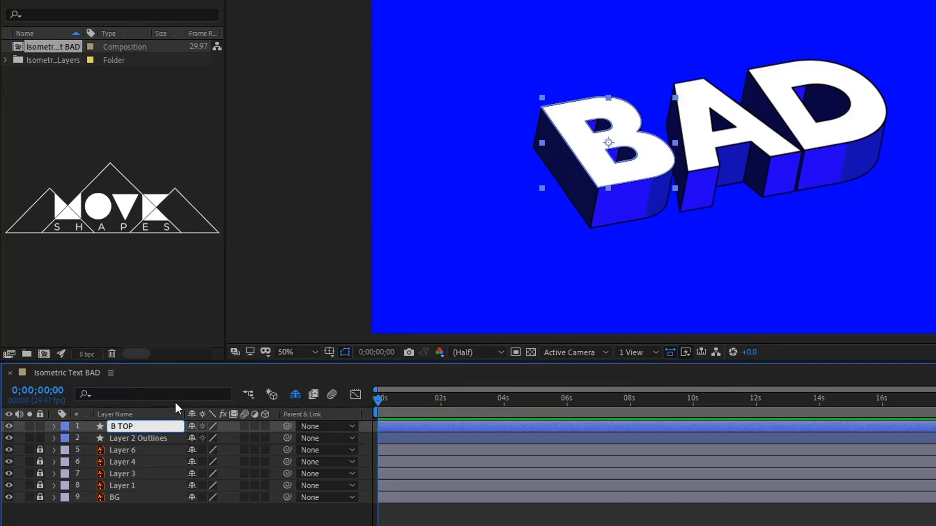
key("Return")
right_click(147, 440)
left_click(182, 415)
type("B Body")
key("Return")
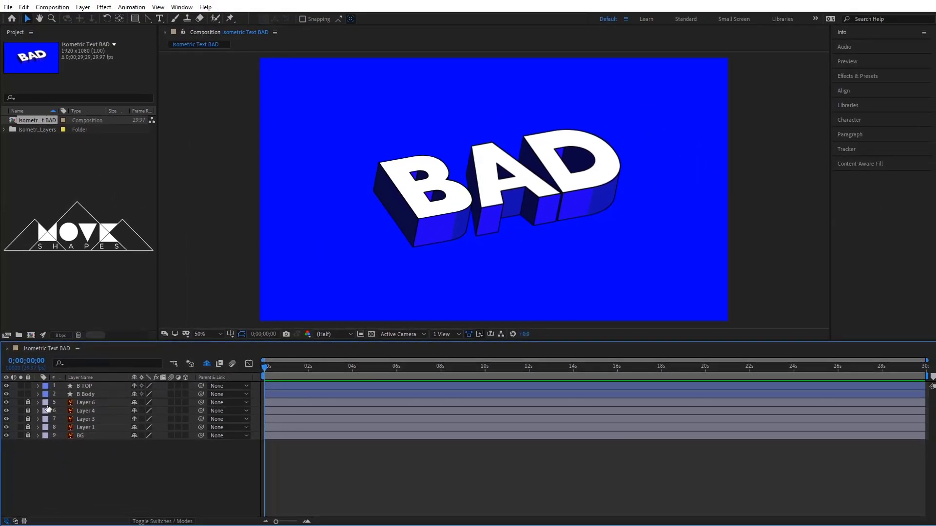
- Give B TOP a yellow label and B Body a green label, and lock both layers
left_click(64, 425)
left_click(66, 234)
left_click(45, 395)
left_click(71, 318)
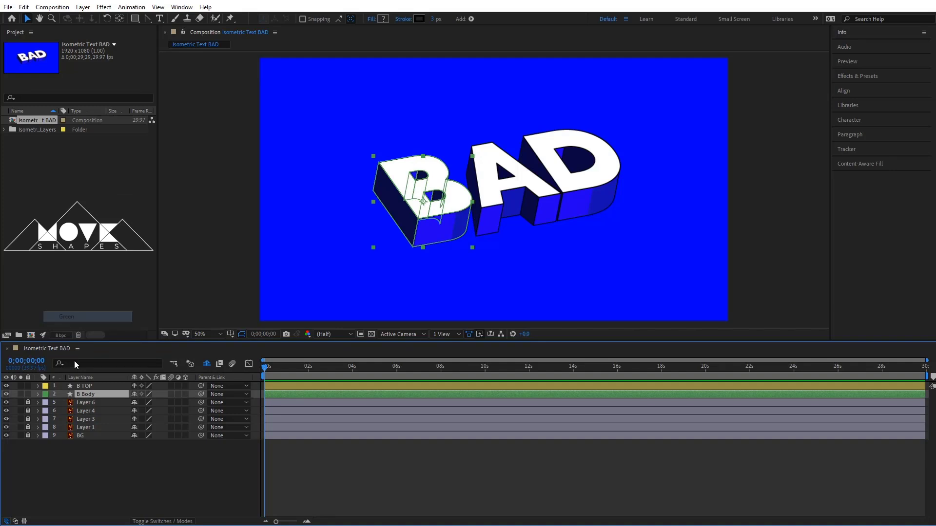
left_click(75, 455)
left_click_drag(28, 386, 27, 394)
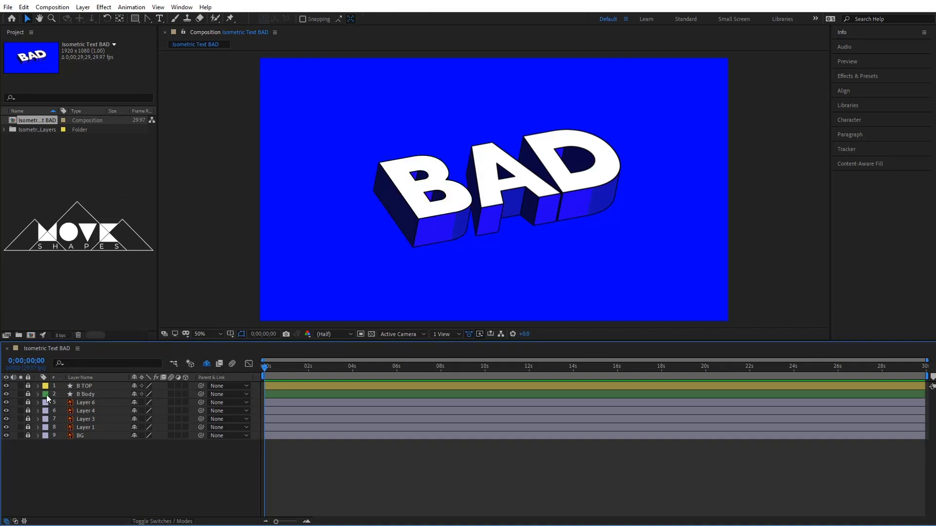
- Draw a straight white 2 px line along the B's slanted outer depth edge, extending above the letter, and shift it slightly down and outward
left_click(148, 19)
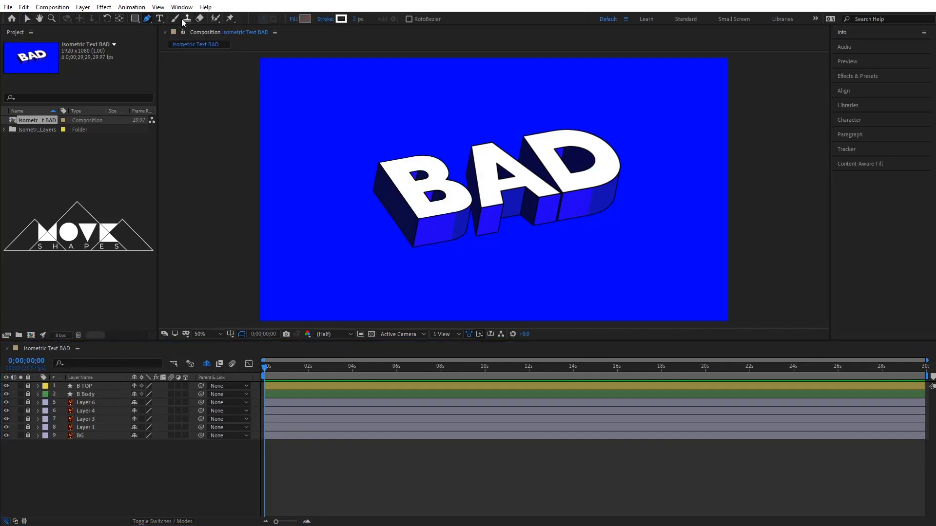
left_click(373, 191)
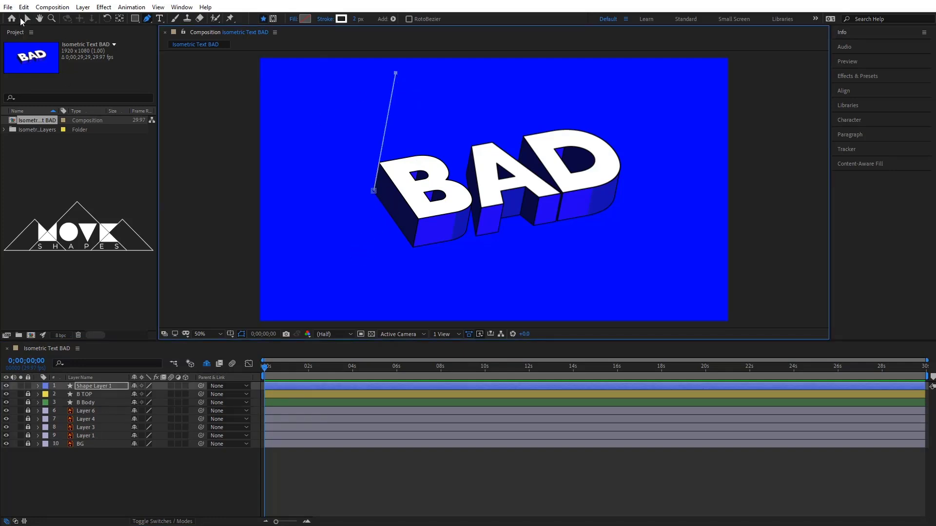
left_click(26, 19)
key("period")
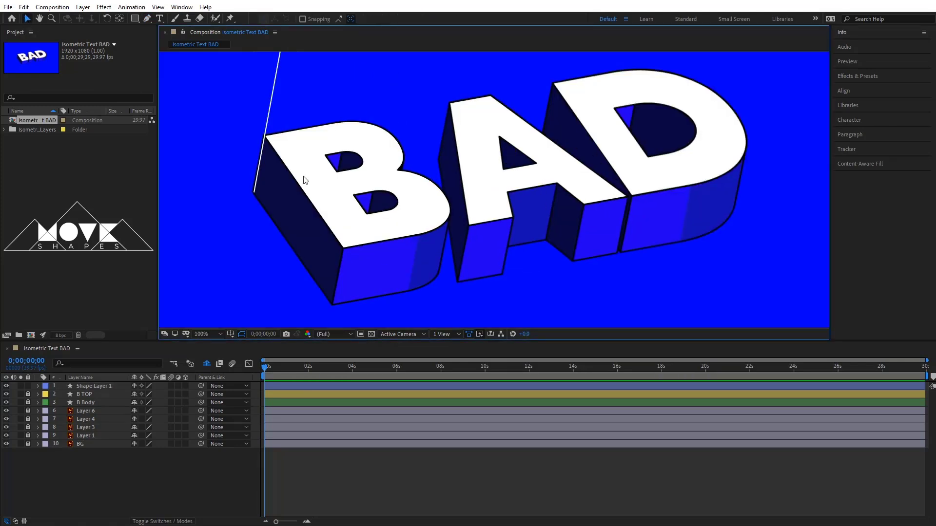
left_click_drag(272, 107, 266, 125)
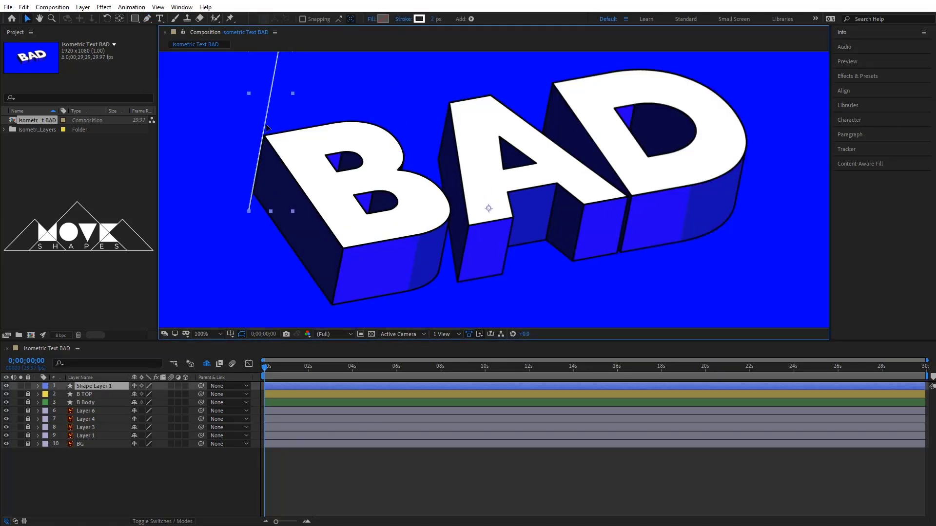
- Rename the new line's shape layer to Refer Line
left_click(38, 386)
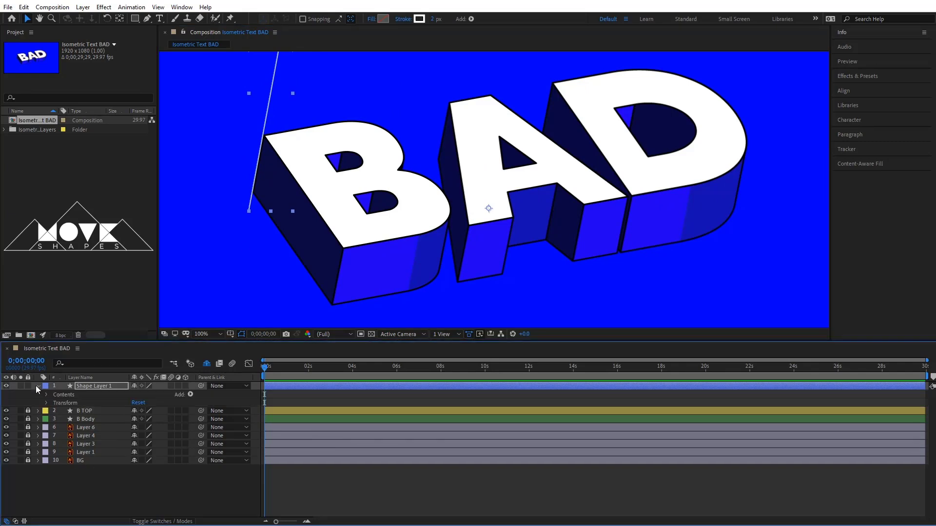
right_click(75, 388)
left_click(100, 387)
type("Refer Line")
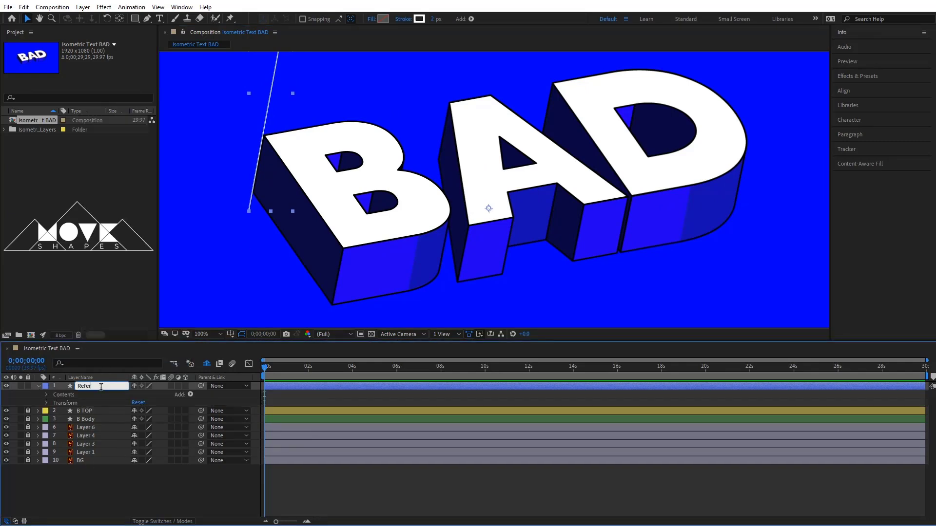
- Duplicate the reference line twice within Refer Line, place the copies beside the A and the D, and lock the layer
left_click(46, 395)
left_click(74, 404)
left_click(24, 6)
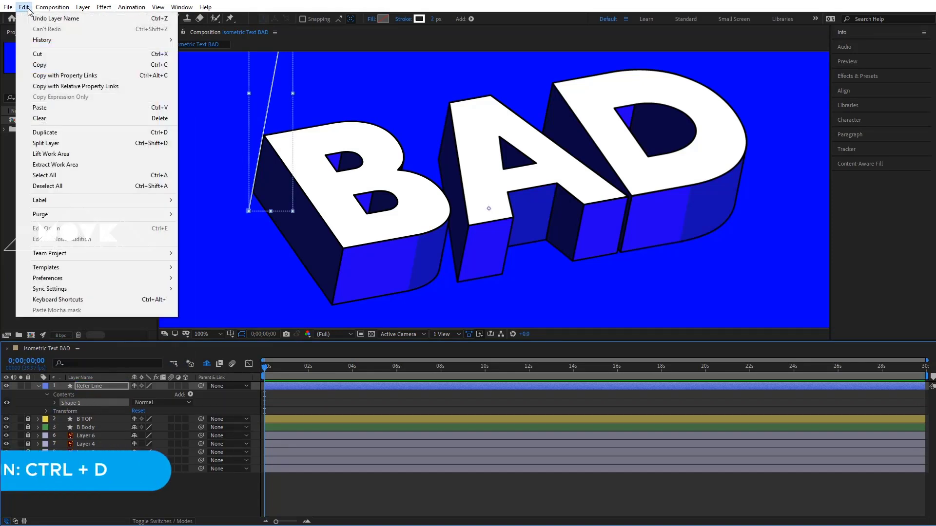
left_click(45, 133)
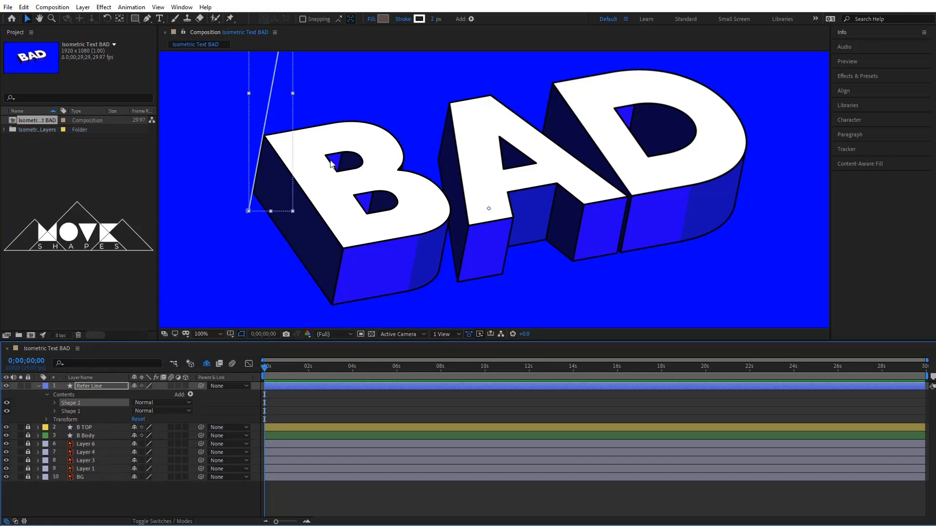
left_click_drag(257, 166, 438, 171)
key("ctrl+d")
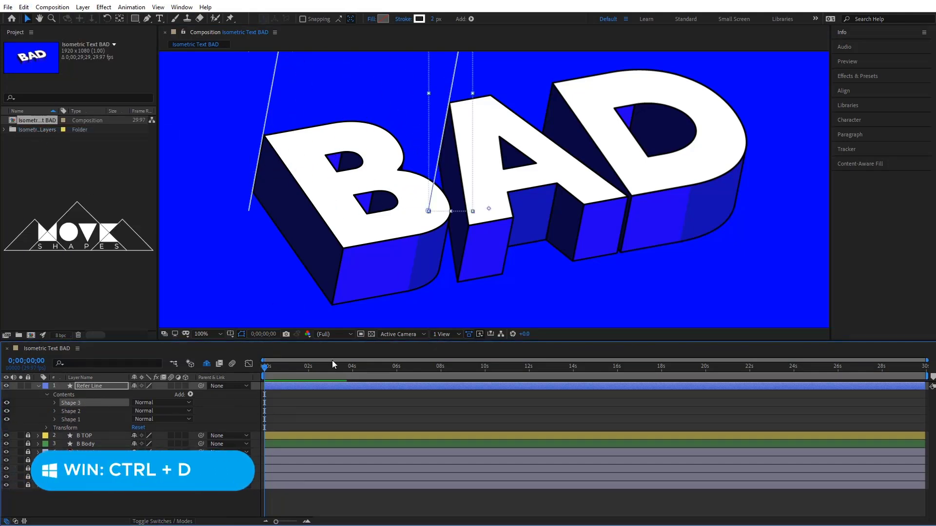
left_click_drag(457, 136, 544, 131)
left_click(39, 387)
left_click(28, 386)
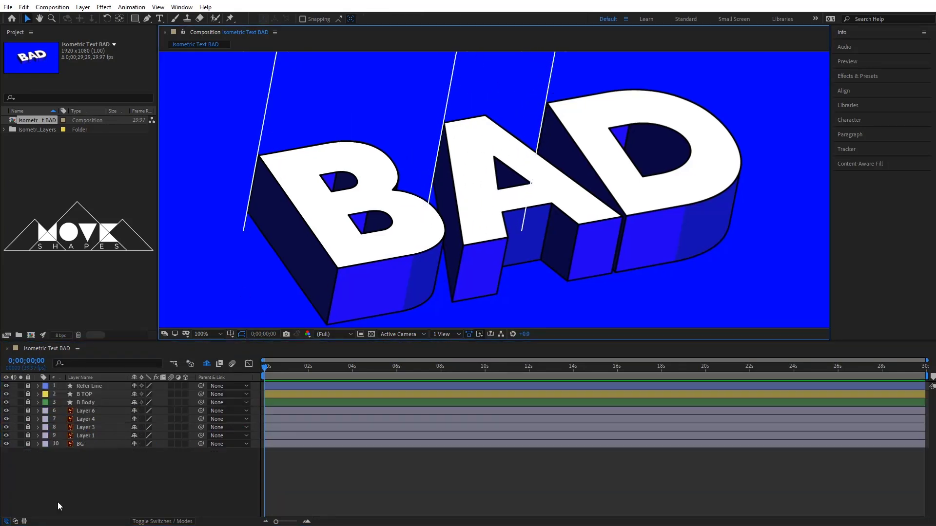
left_click(58, 503)
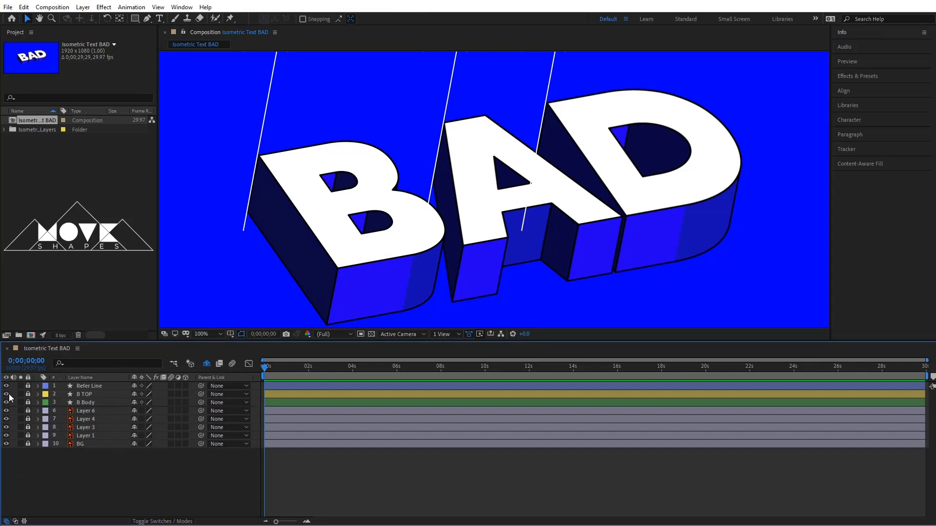
- Hide B TOP, unlock B Body, and set keyframes for all of B Body's Path properties at 0;00;00;00
left_click(6, 395)
left_click(28, 403)
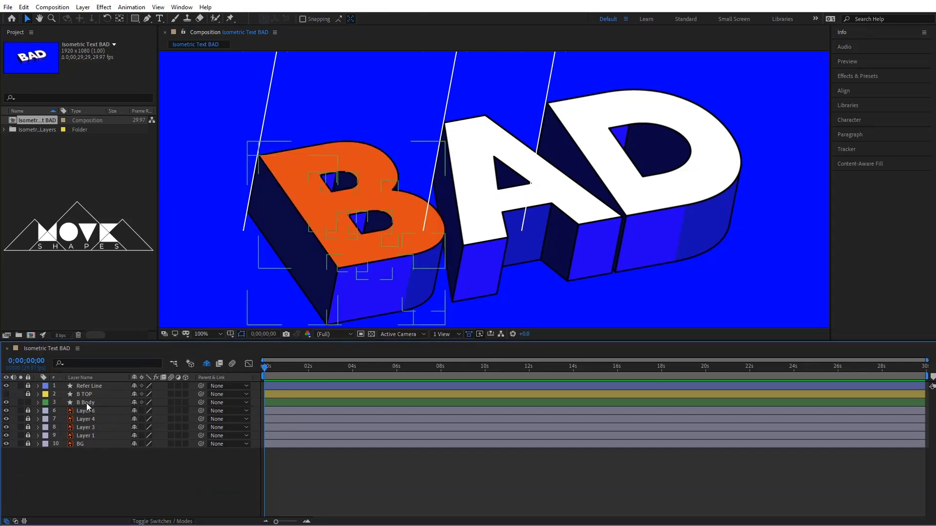
left_click(275, 402)
left_click(91, 364)
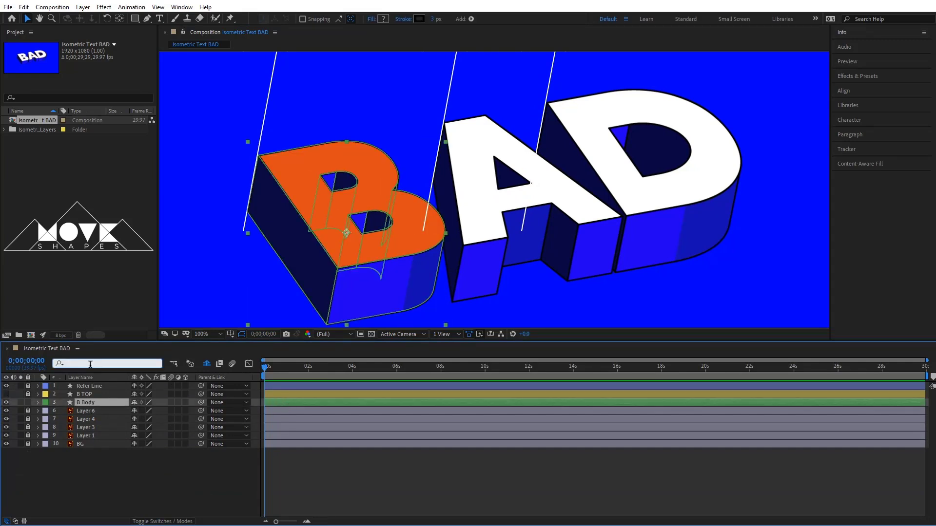
type("path")
left_click_drag(78, 434, 81, 521)
key("u")
left_click(292, 439)
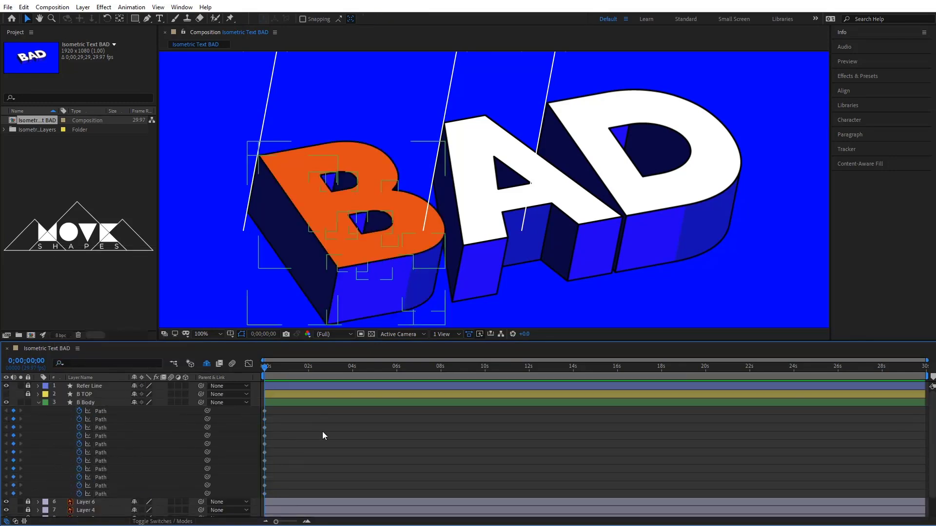
- Add keyframes to all of B Body's paths at 0;00;00;16
left_click_drag(285, 369, 287, 372)
key("equal")
key("equal")
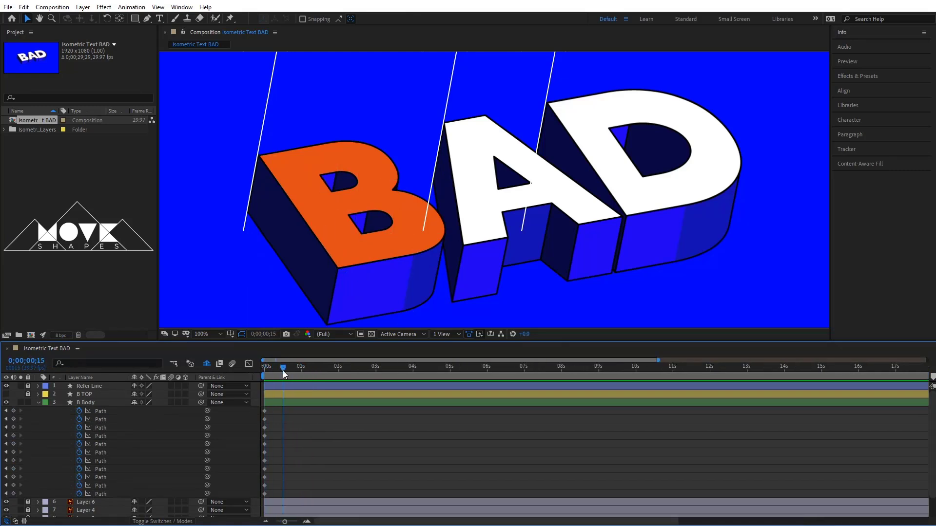
left_click_drag(13, 412, 25, 496)
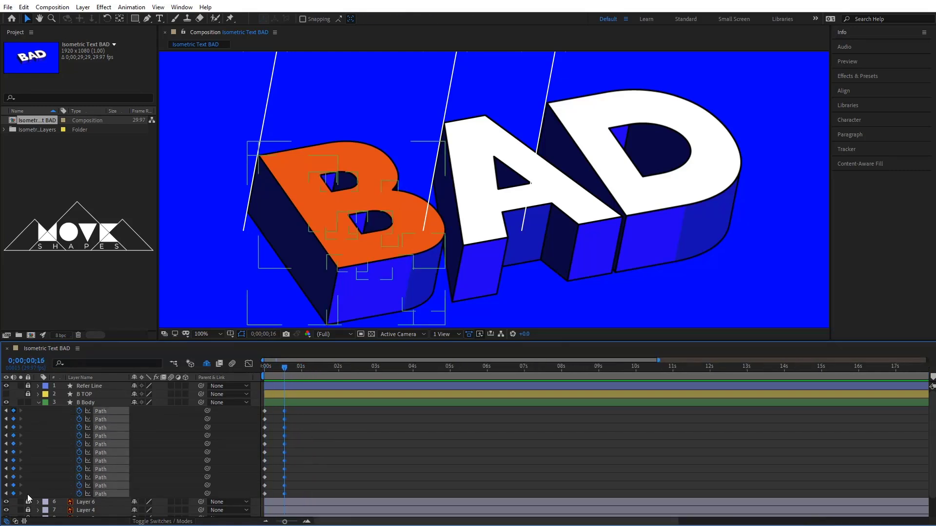
- Select all anchor points of the B's orange front face and its counters, and move them down along the reference line
scroll(408, 178, "up", 1)
left_click_drag(408, 177, 649, 142)
left_click_drag(399, 296, 438, 317)
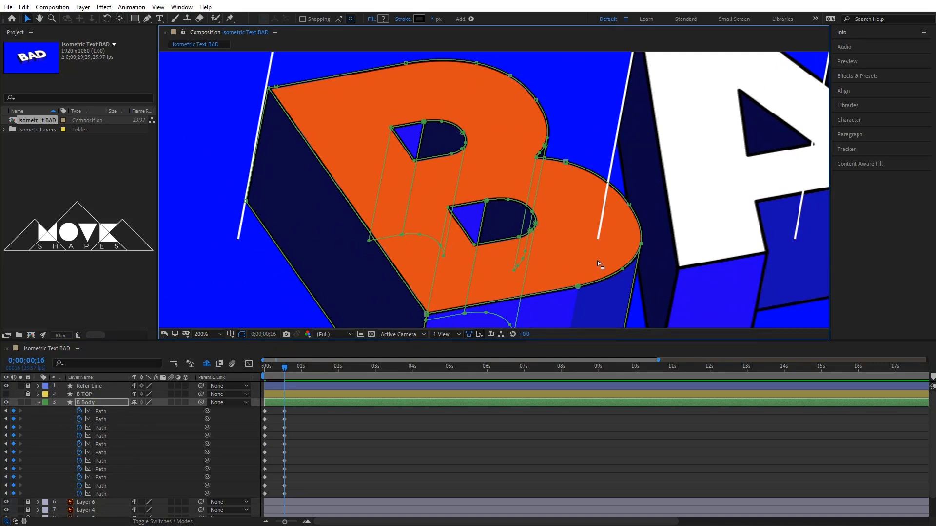
left_click_drag(582, 220, 664, 309)
left_click_drag(544, 247, 446, 194)
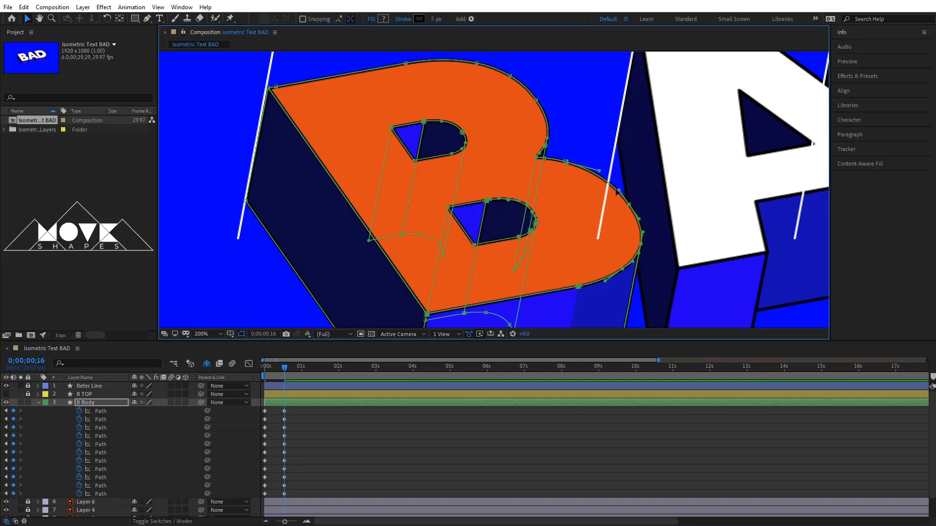
left_click_drag(511, 129, 589, 174)
left_click_drag(374, 114, 505, 183)
left_click_drag(395, 59, 543, 113)
left_click_drag(286, 99, 294, 107)
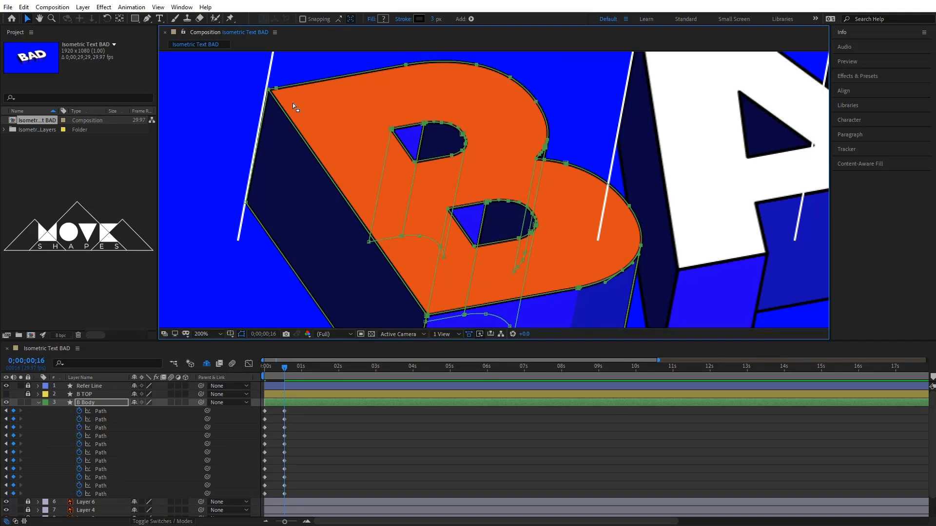
scroll(586, 245, "down", 2)
scroll(555, 233, "up", 2)
scroll(565, 238, "down", 2)
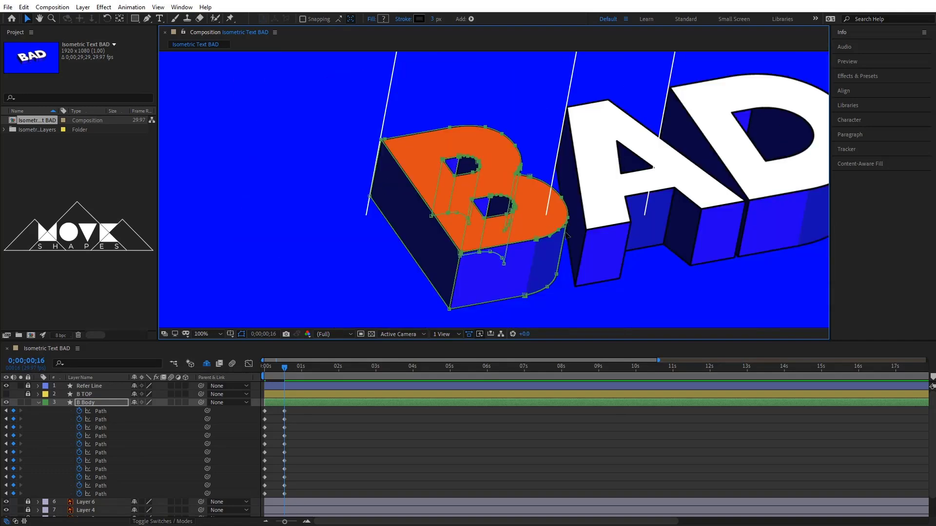
left_click_drag(537, 242, 531, 265)
- Raise the B's front face along the reference line at 0;00;01;18, and lower it to a shallow depth at 0;00;02;23
mouse_move(284, 369)
left_mouse_down()
mouse_move(277, 373)
mouse_move(287, 377)
left_mouse_up()
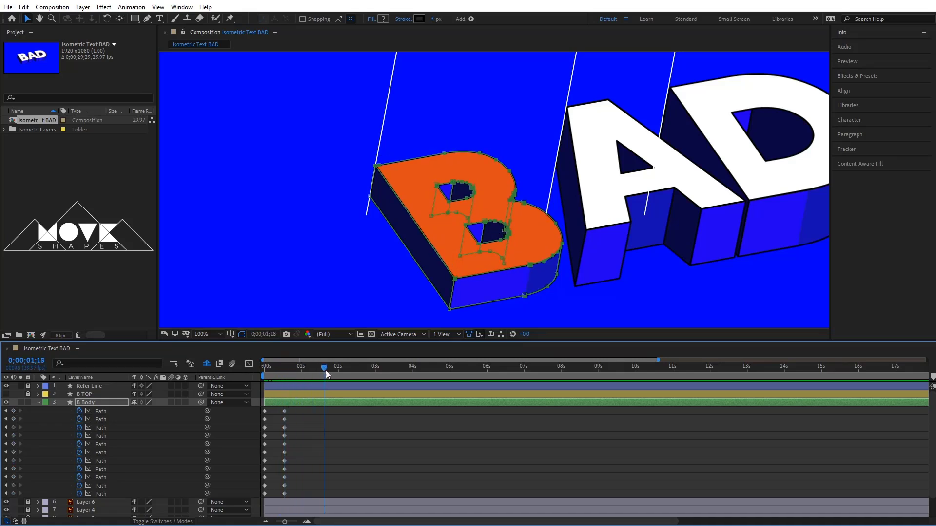
left_click_drag(563, 246, 577, 173)
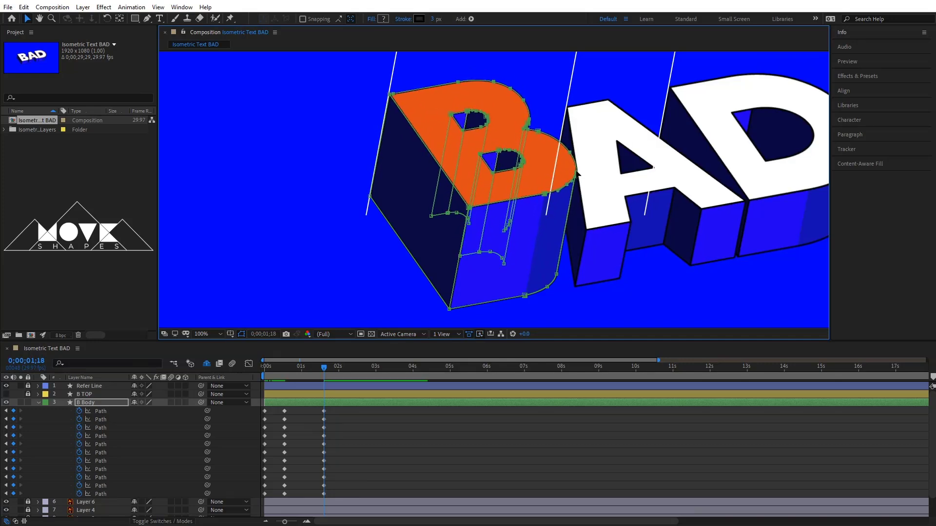
left_click(326, 368)
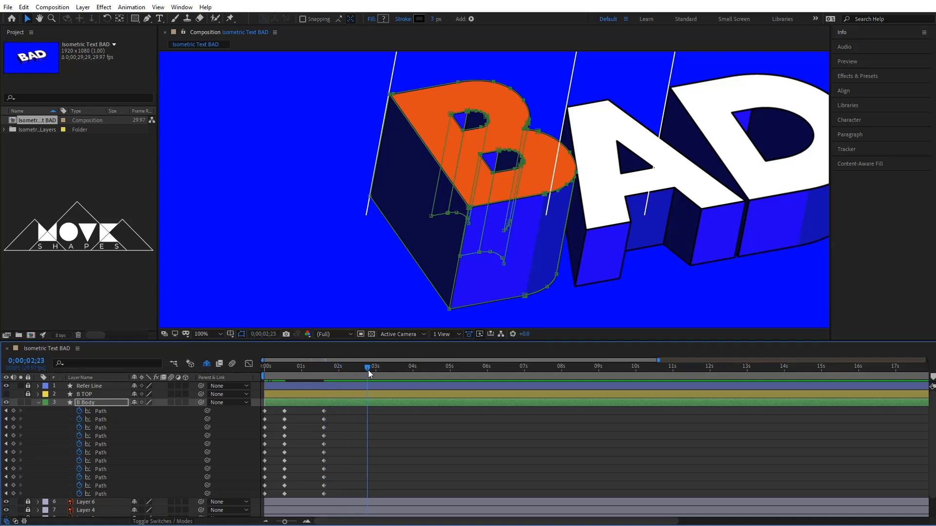
left_click_drag(468, 207, 458, 274)
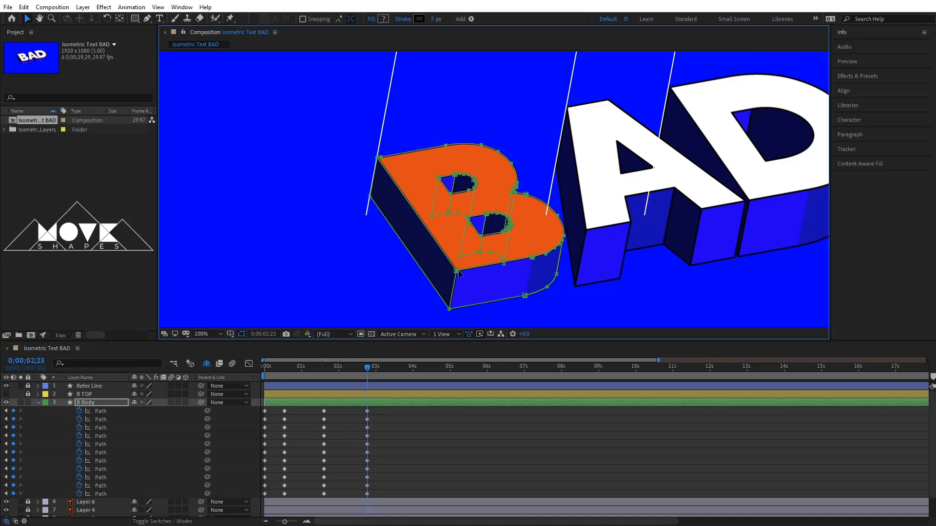
- Copy all of B Body's first Path keyframes to 0;00;03;12, and play back the animation from the start
left_click(379, 369)
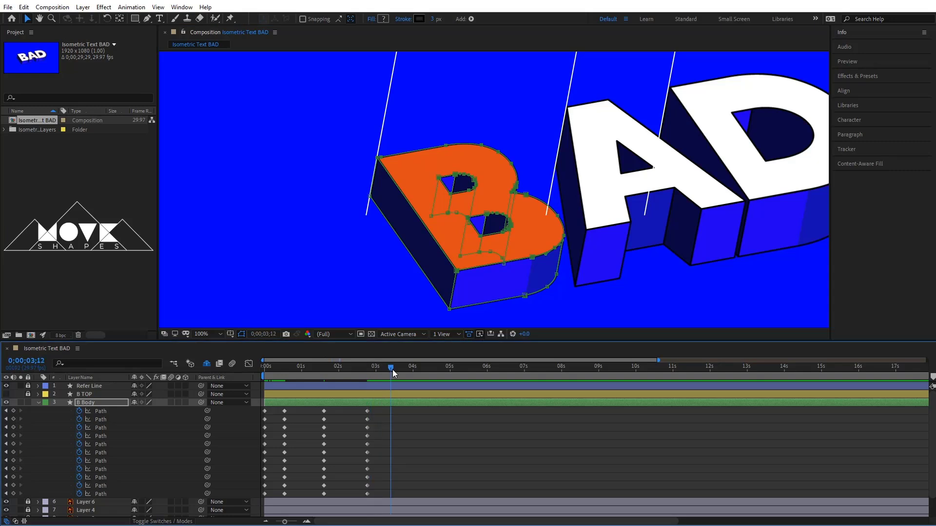
left_click_drag(272, 407, 250, 495)
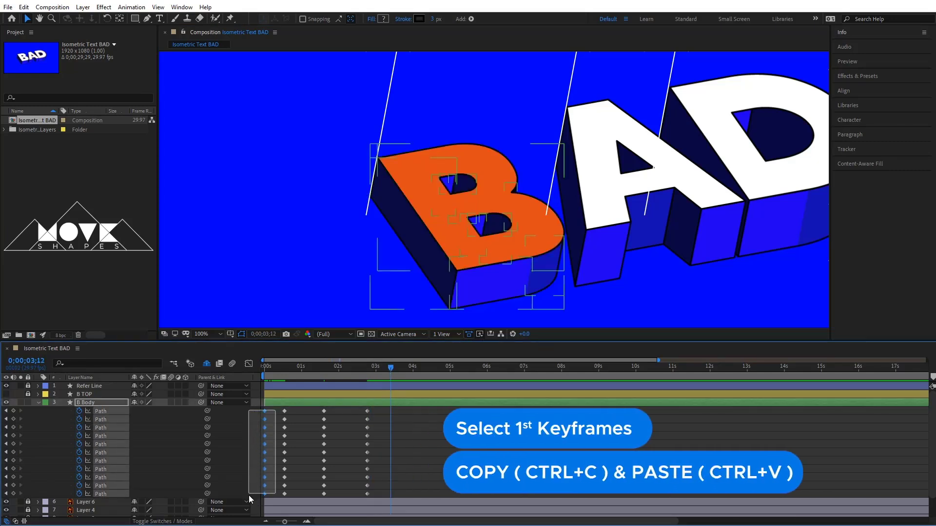
left_click(24, 8)
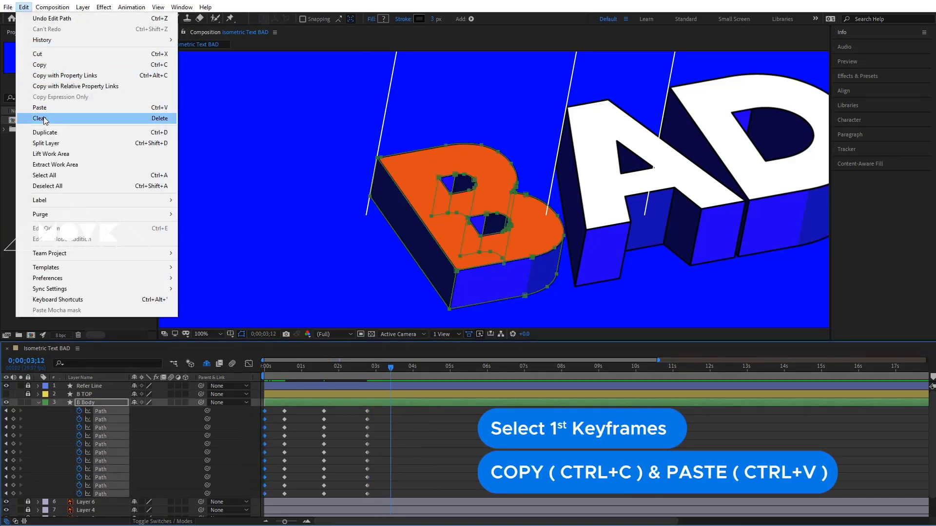
left_click(43, 65)
left_click(24, 7)
left_click(39, 119)
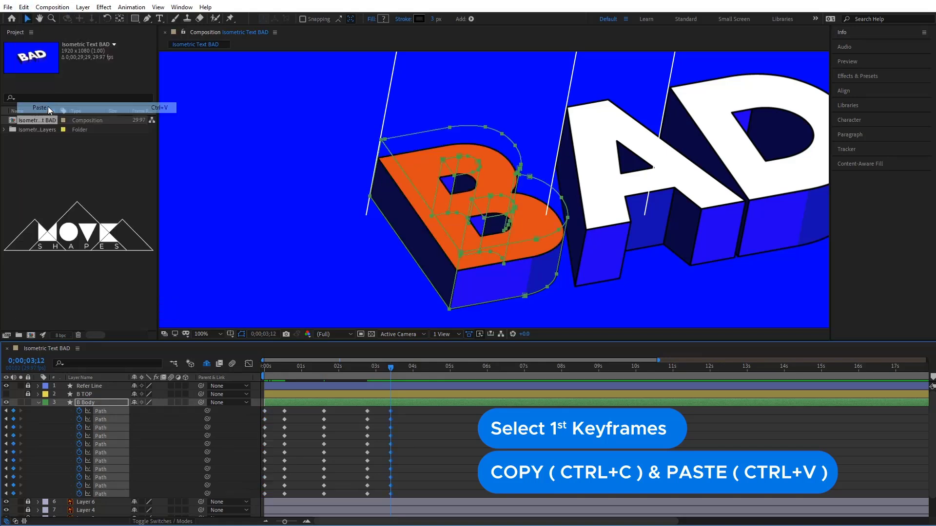
left_click_drag(383, 369, 262, 380)
key("space")
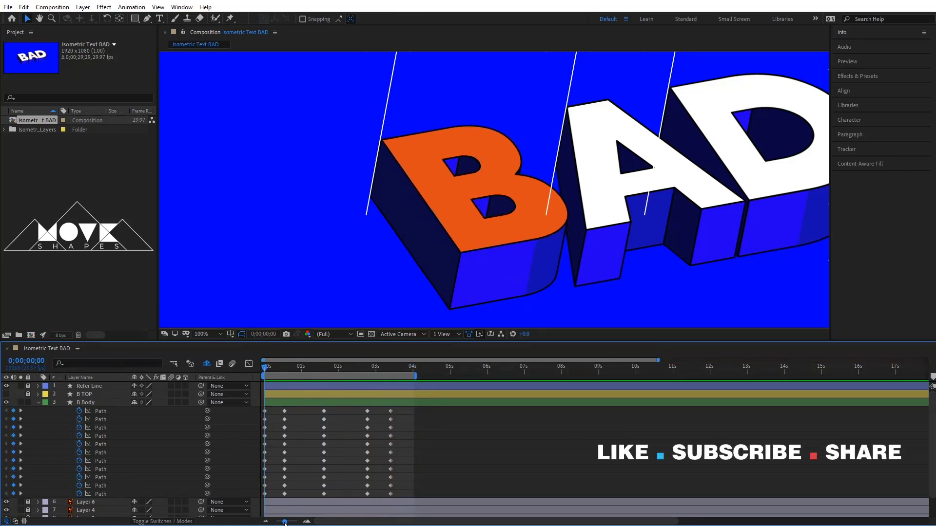
- Show and unlock B TOP, and add a Position keyframe to it at 0;00;00;00
left_click_drag(285, 521, 290, 521)
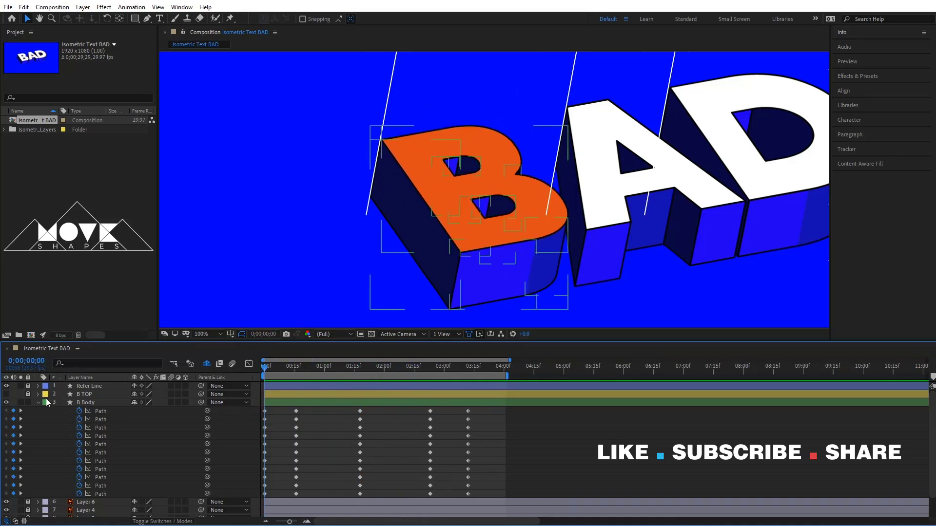
left_click(85, 395)
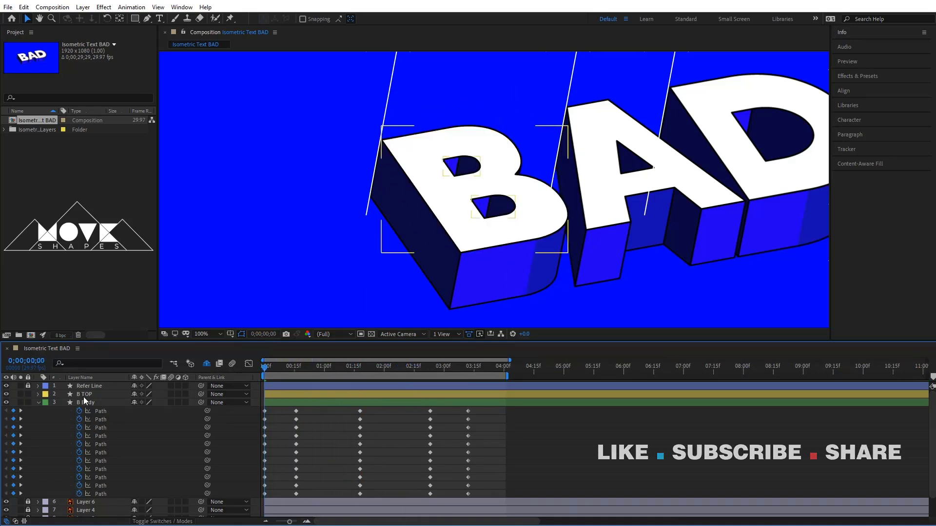
left_click(38, 395)
left_click(47, 411)
left_click(62, 427)
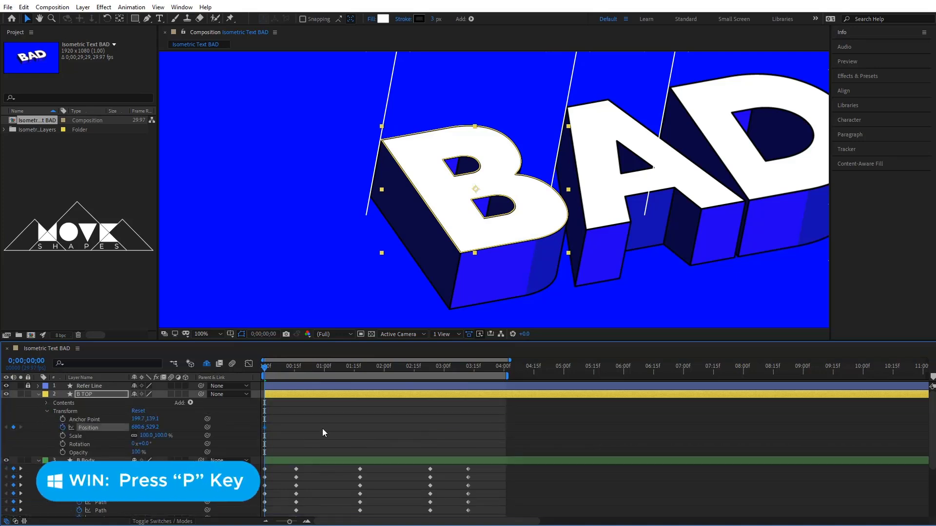
key("p")
- At 0;00;00;16, move B TOP down along the reference line onto the B's orange face
left_click_drag(271, 369, 297, 373)
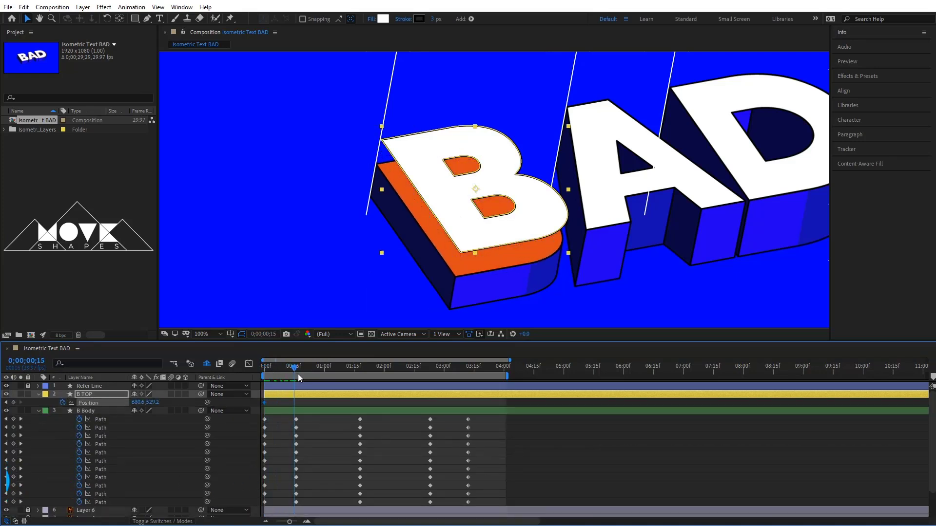
left_click(302, 394)
left_click_drag(402, 146, 397, 171)
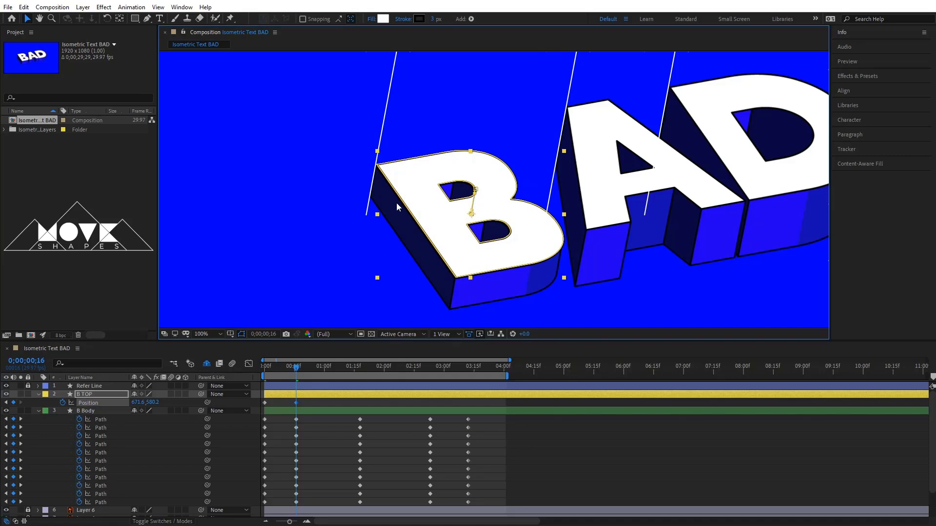
- At 0;00;01;18, raise B TOP along the reference line well above the orange face, to Position about 740, 202
left_click(298, 367)
left_click_drag(299, 369, 361, 370)
left_click(326, 395)
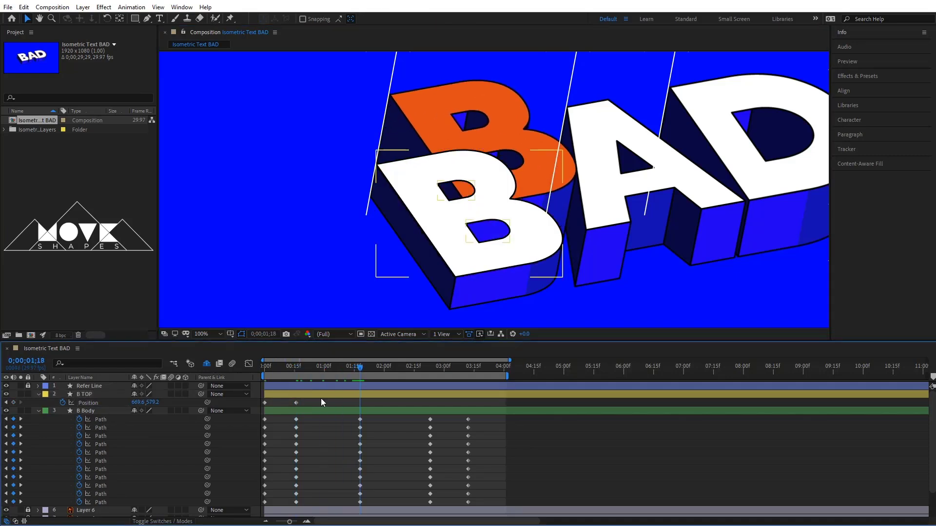
left_click_drag(527, 171, 496, 263)
left_click_drag(387, 267, 419, 96)
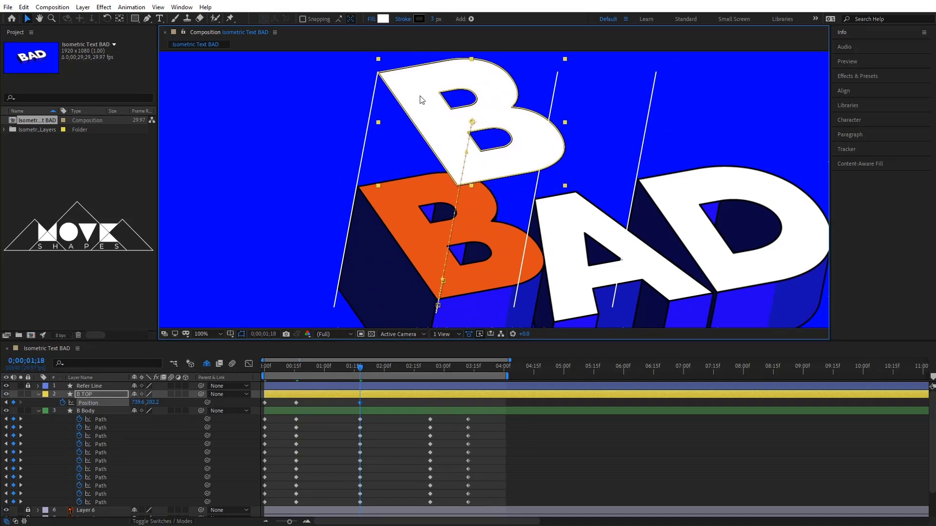
- At 0;00;02;23, lower B TOP to cover the orange face exactly, at Position about 674, 566
left_click_drag(344, 372, 429, 376)
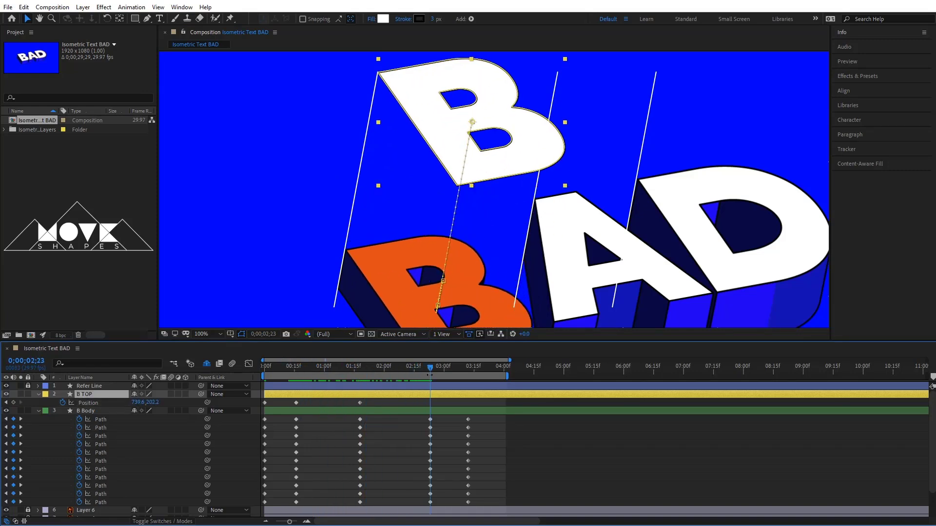
left_click_drag(420, 83, 380, 263)
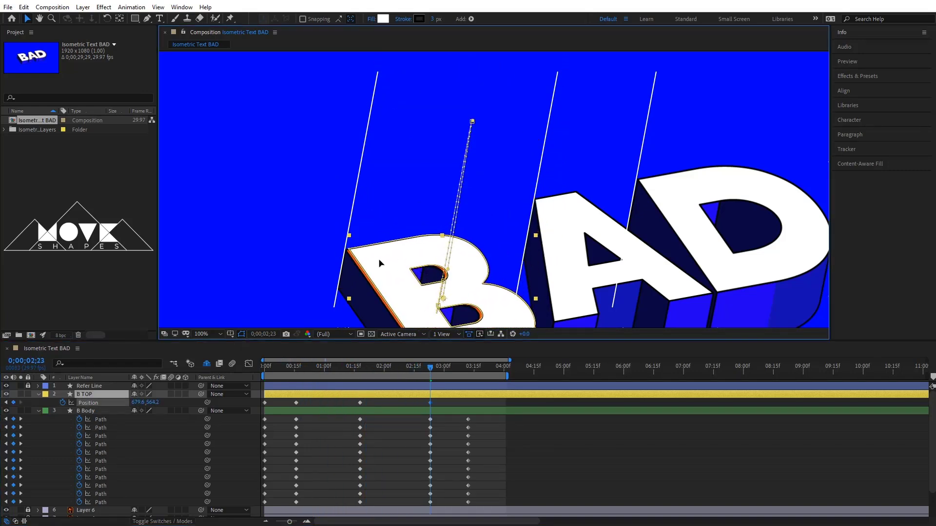
scroll(400, 259, "up", 2)
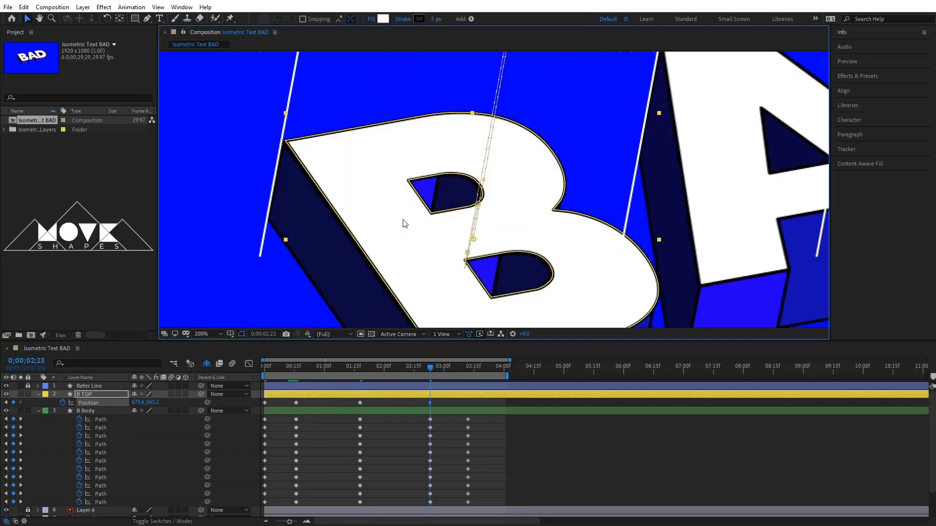
left_click_drag(344, 170, 339, 170)
left_click(441, 404)
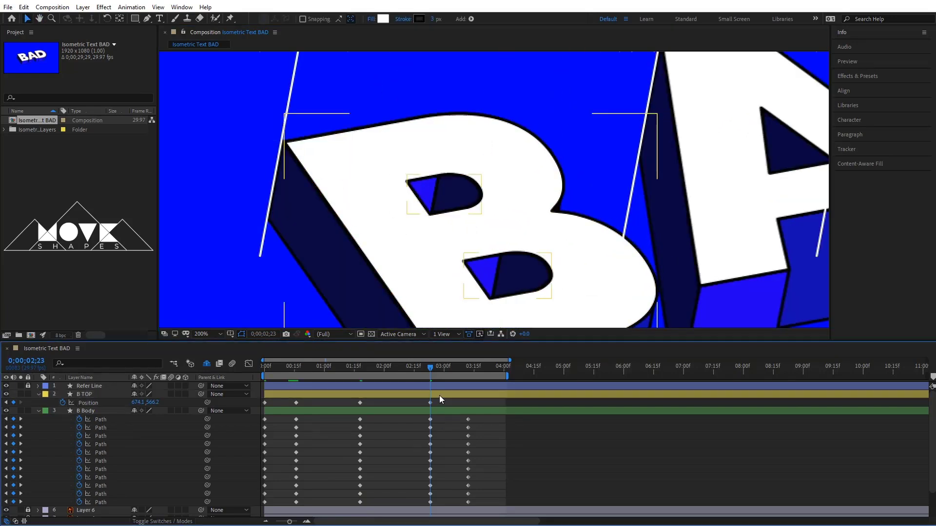
- Copy B TOP's first Position keyframe to 0;00;03;12
left_click_drag(435, 370, 466, 374)
left_click_drag(284, 400, 262, 407)
key("ctrl+c")
key("ctrl+v")
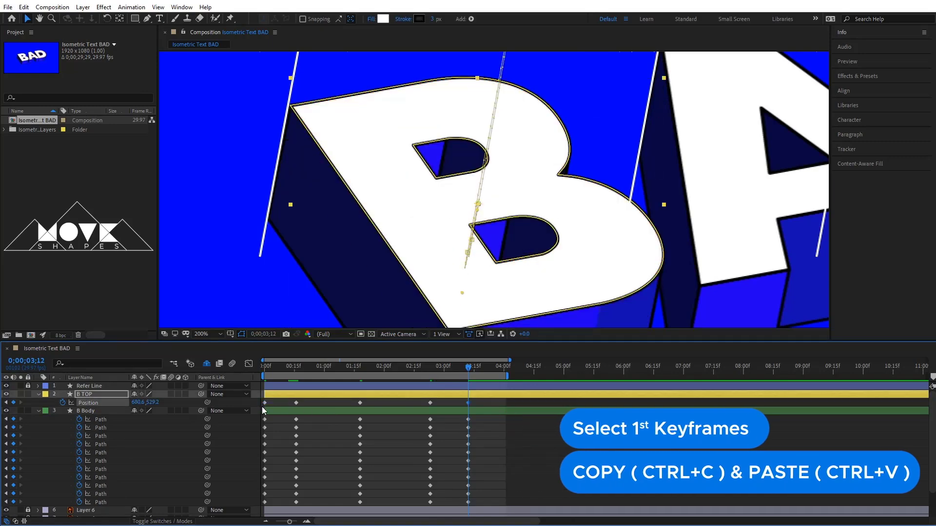
left_click(450, 402)
- Play back the animation to check B TOP's movement against B Body
left_click(216, 335)
left_click(208, 444)
left_click_drag(770, 269, 626, 310)
key("space")
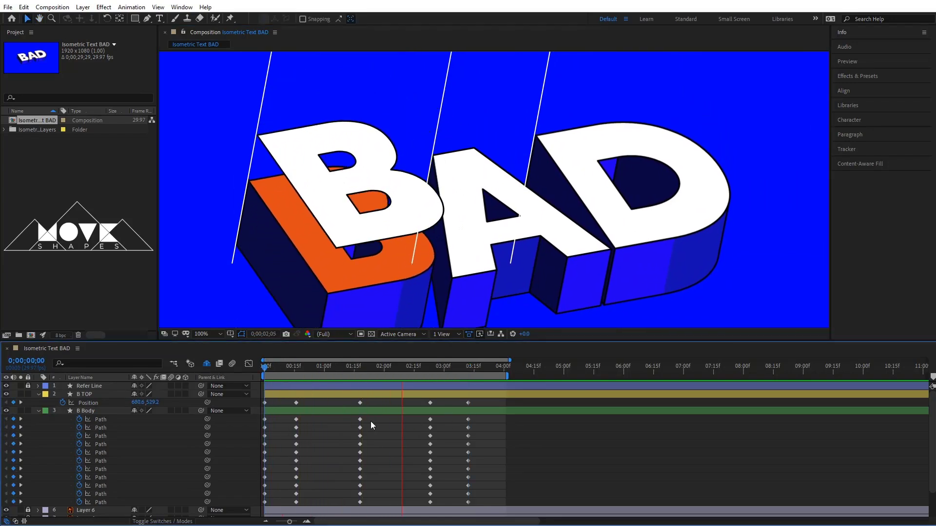
- Straighten B TOP's motion path at its lower keyframe point with the Convert Vertex tool, and replay the animation
left_click_drag(268, 371, 288, 378)
left_click(90, 403)
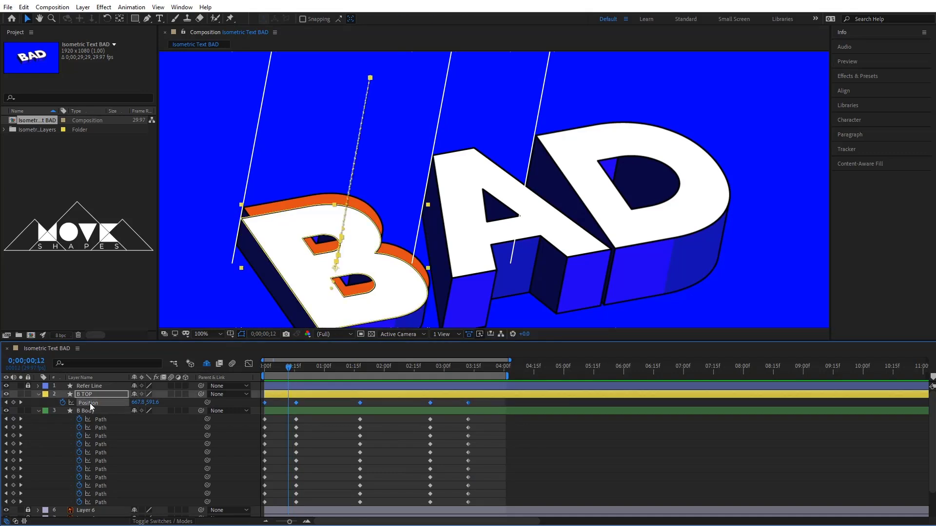
left_click(147, 18)
left_click(198, 55)
left_click(340, 257)
left_click(27, 18)
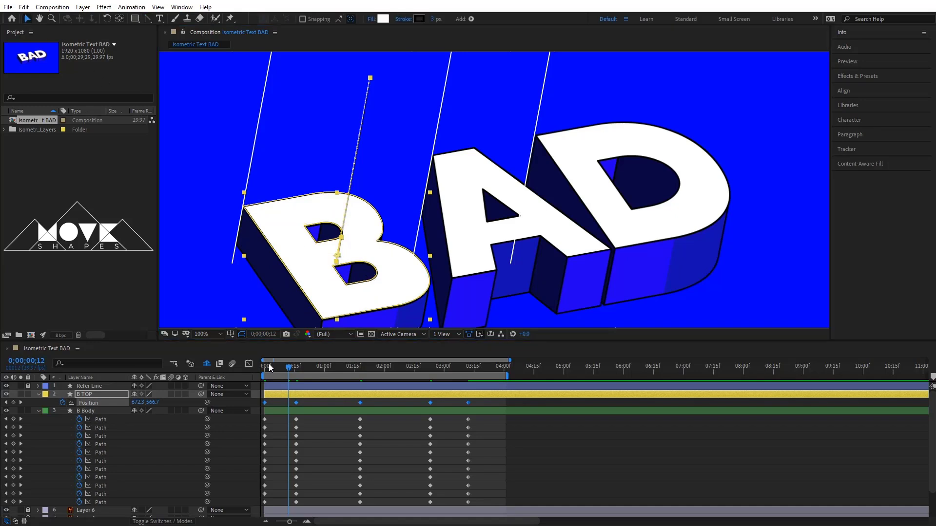
left_click(309, 406)
left_click_drag(288, 370, 242, 378)
key("space")
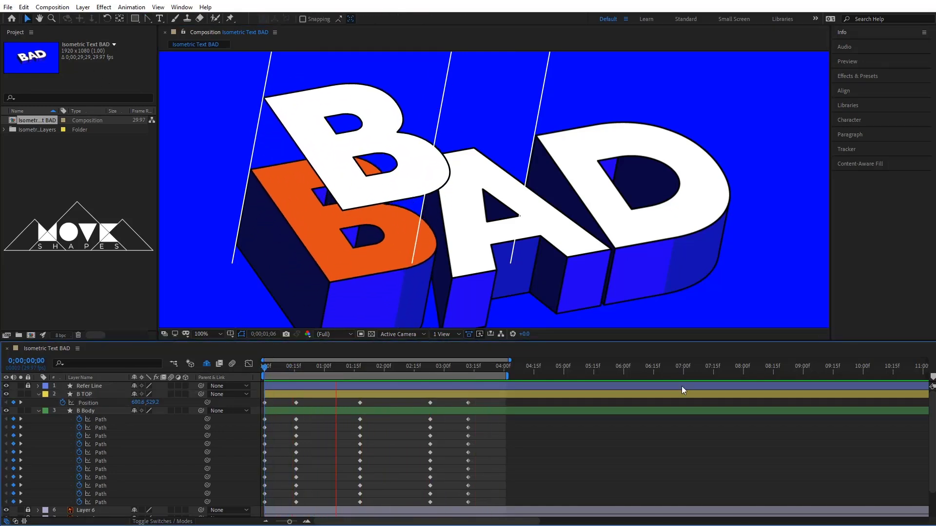
- At 0;00;01;18, collapse B Body, duplicate B TOP, and lower the original along the reference line to Position about 728, 265
left_click_drag(286, 373, 359, 411)
left_click(359, 412)
left_click(39, 411)
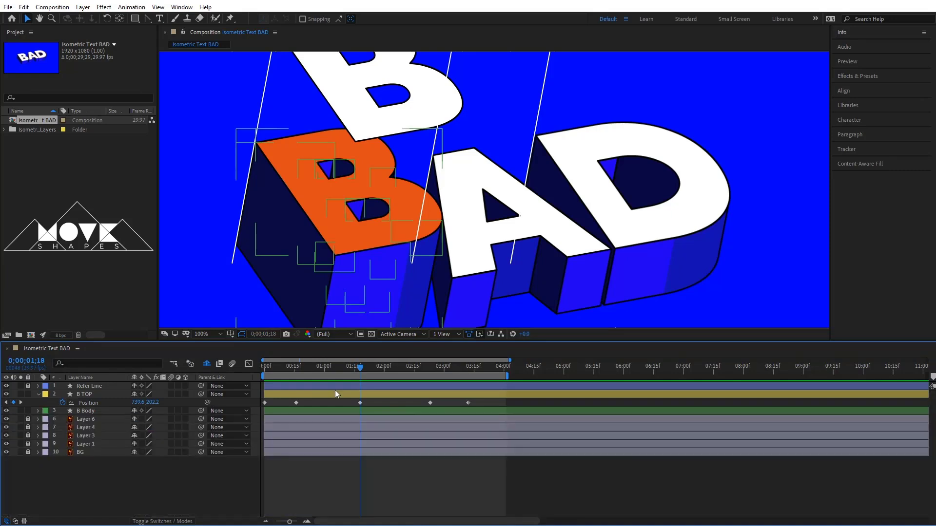
scroll(681, 151, "down", 2)
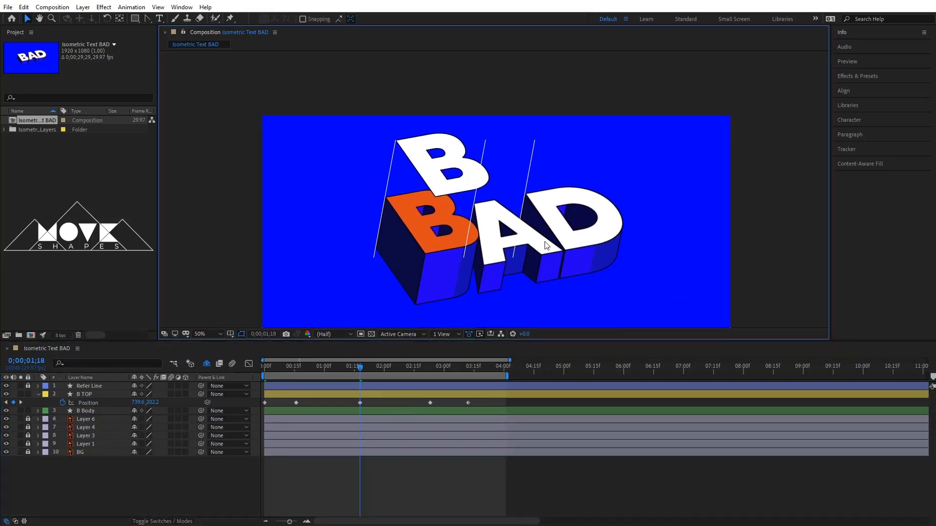
scroll(668, 154, "up", 2)
left_click(306, 395)
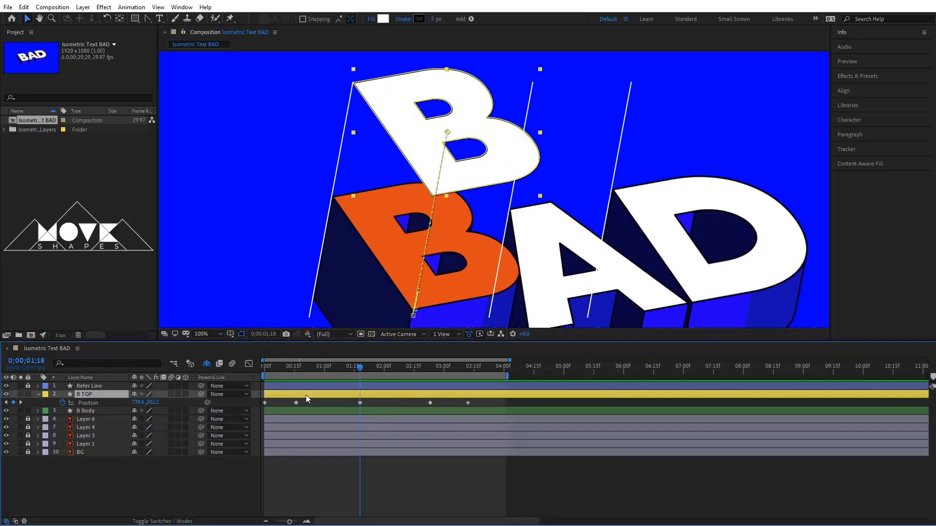
left_click(24, 7)
left_click(36, 132)
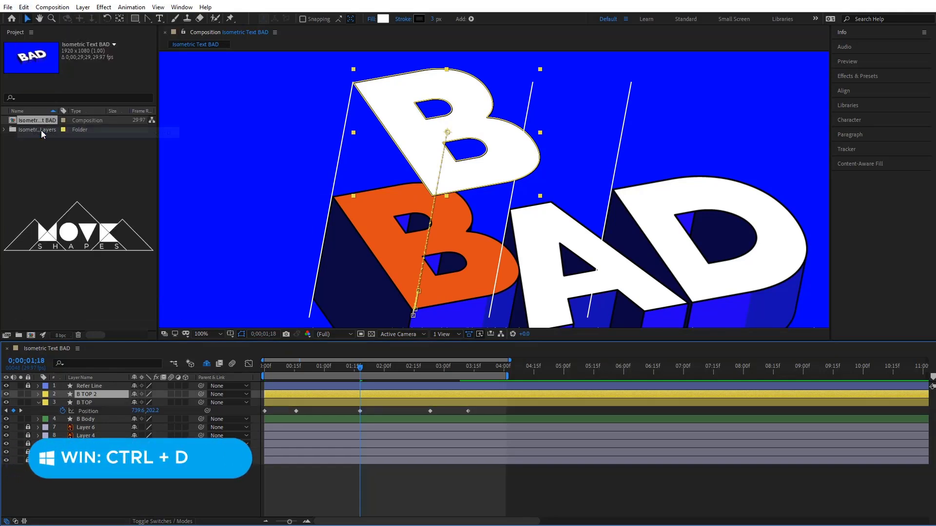
left_click(87, 404)
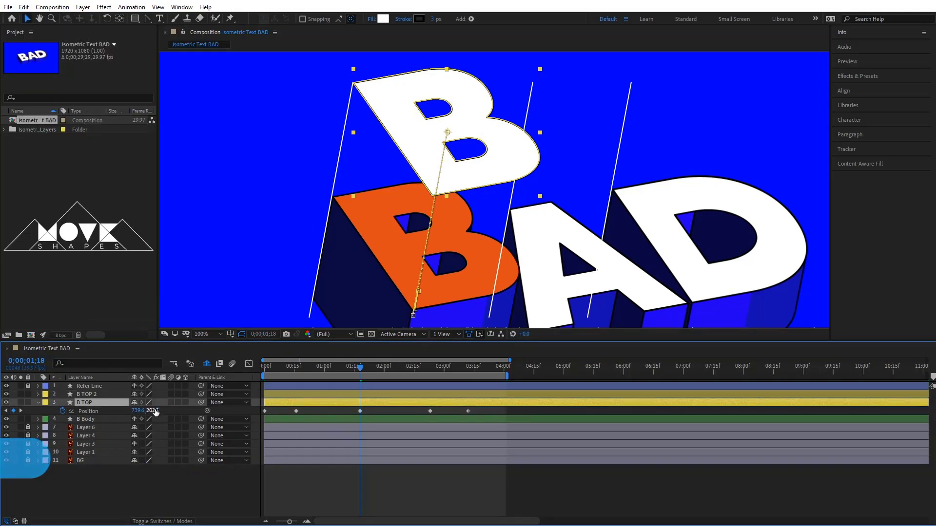
left_click_drag(398, 91, 375, 133)
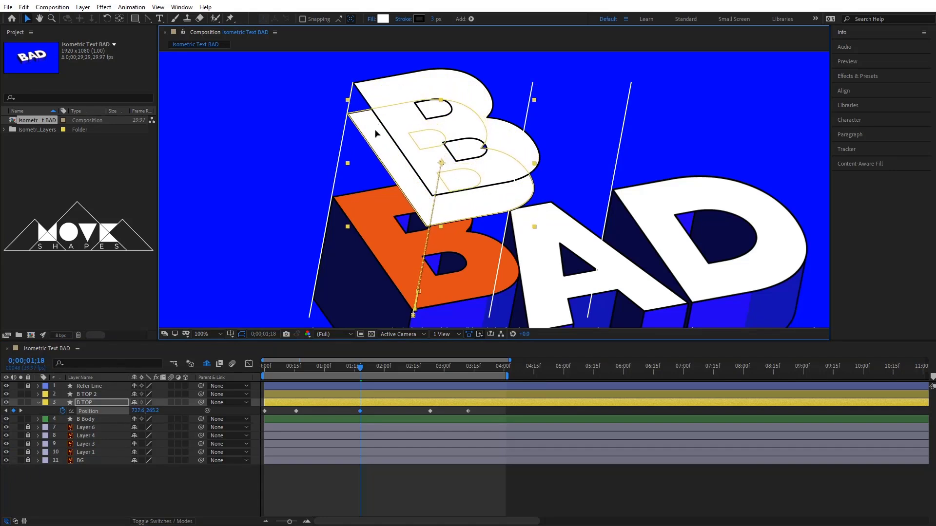
- Duplicate B TOP a second time at 0;00;01;18, and lower the original to Position about 719, 325
left_click(404, 484)
mouse_move(359, 368)
left_mouse_down()
mouse_move(294, 374)
mouse_move(368, 372)
mouse_move(359, 373)
left_mouse_up()
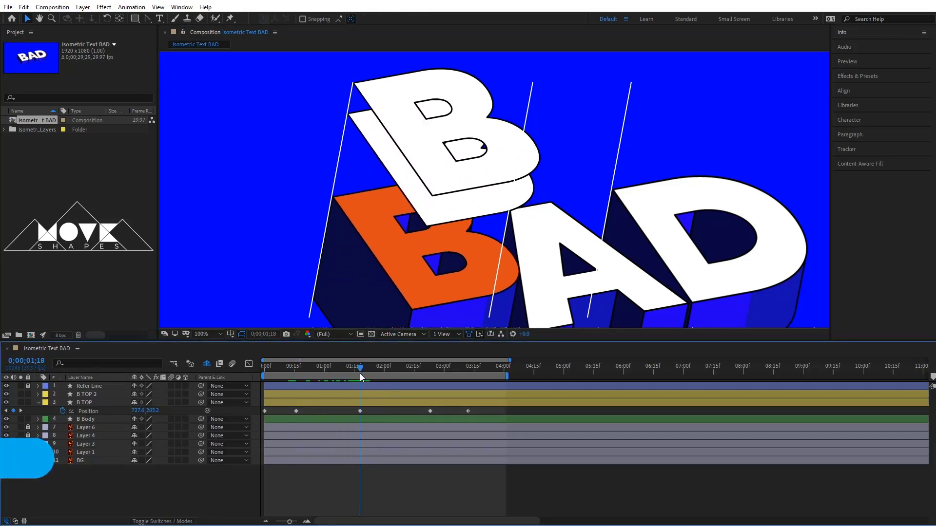
left_click(364, 401)
left_click(24, 7)
left_click(44, 132)
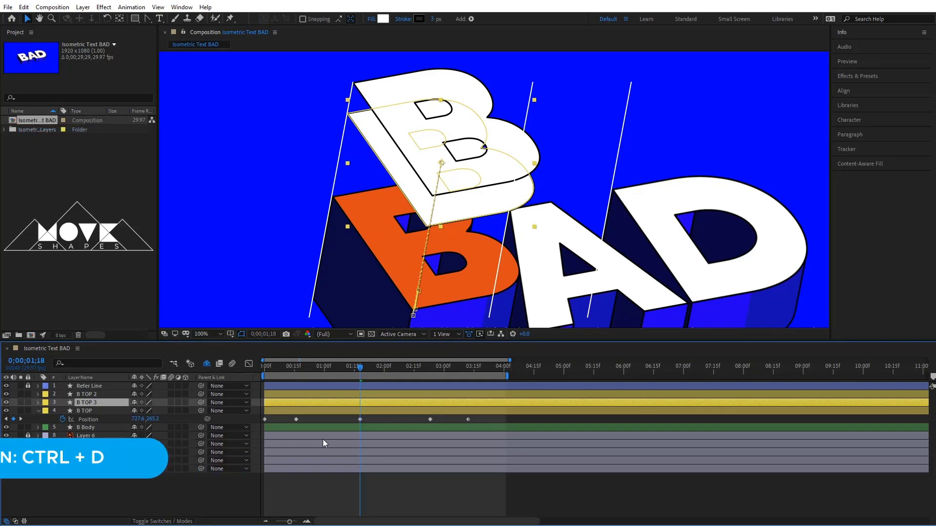
left_click_drag(388, 165, 384, 193)
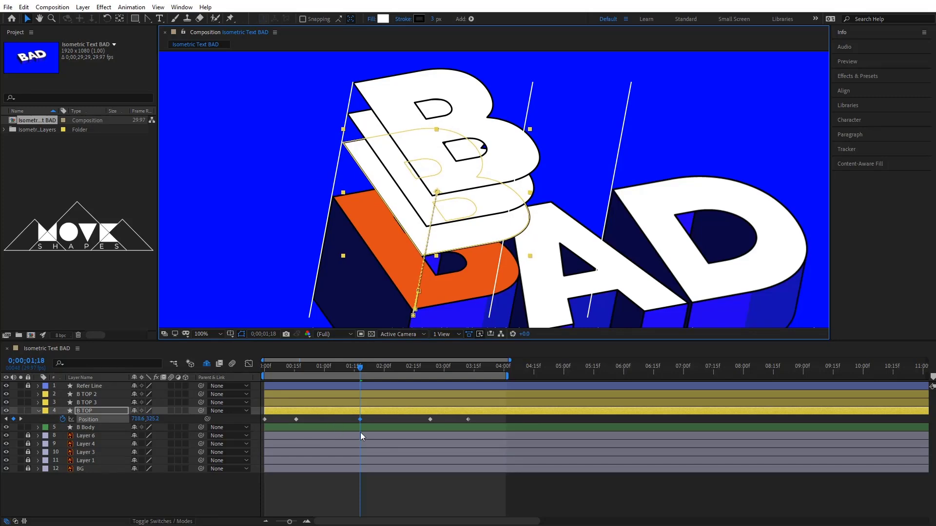
- Duplicate B TOP a third time, and lower the original just above the orange face to Position about 710, 379
left_click(23, 7)
left_click(44, 132)
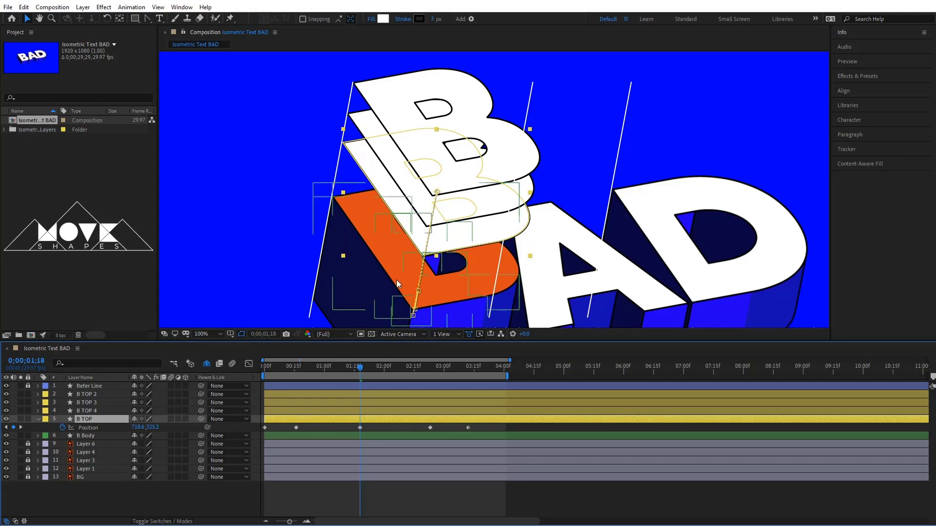
left_click_drag(412, 239, 408, 265)
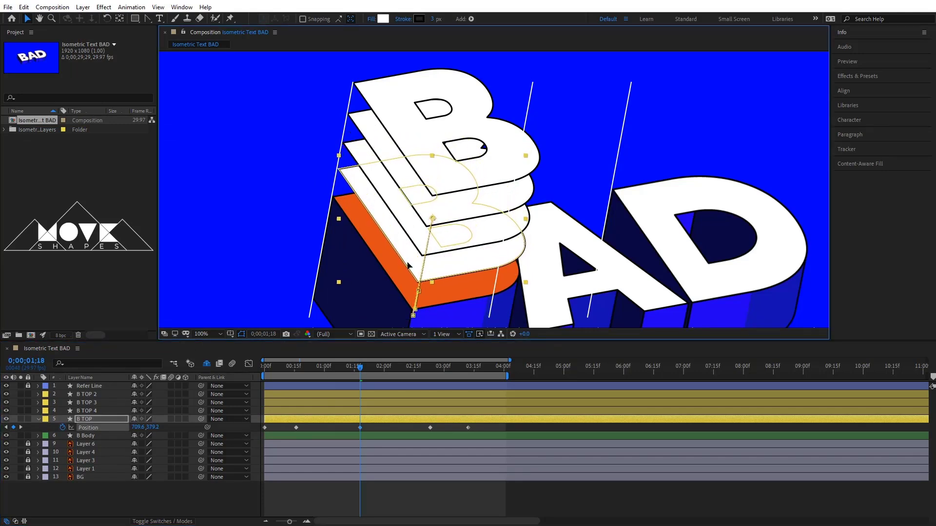
left_click(398, 427)
- Play back the animation from the start and scrub to about 0;00;01;16 to inspect the stacked B faces
left_click_drag(353, 367, 227, 409)
key("space")
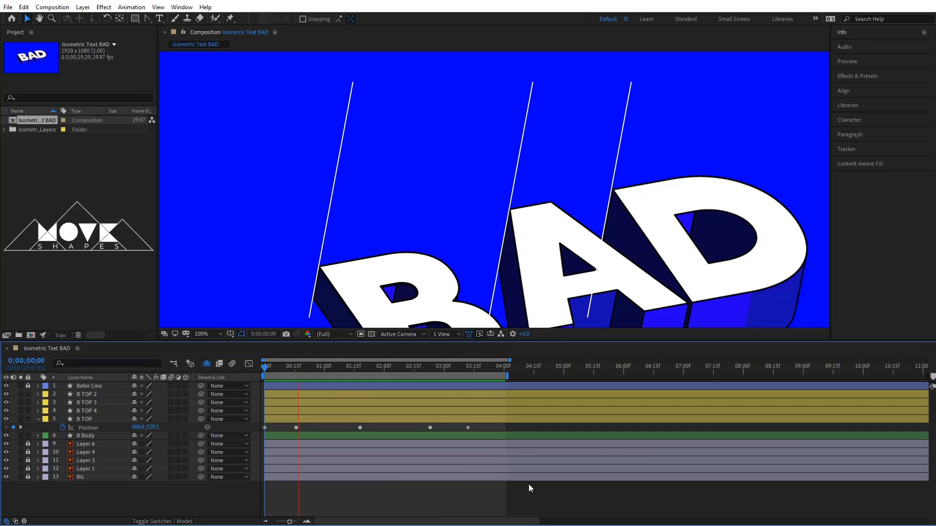
left_click(283, 366)
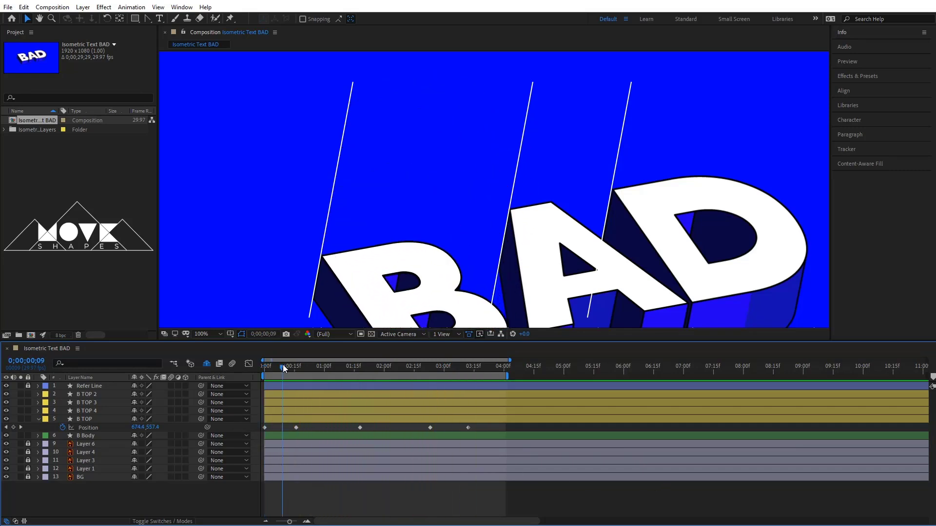
left_click_drag(282, 366, 359, 372)
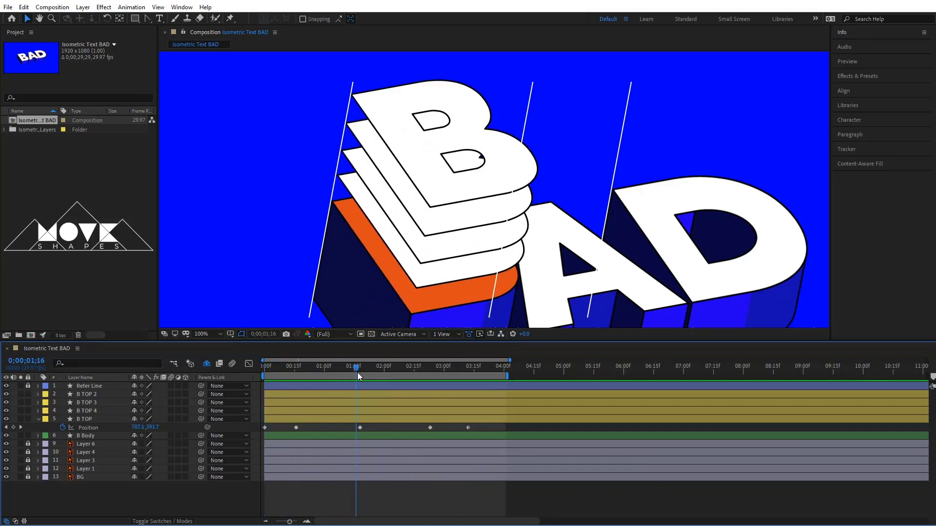
- Collapse the B TOP layer and change its shape fill color to orange
left_click(40, 419)
left_click(90, 421)
left_click(383, 18)
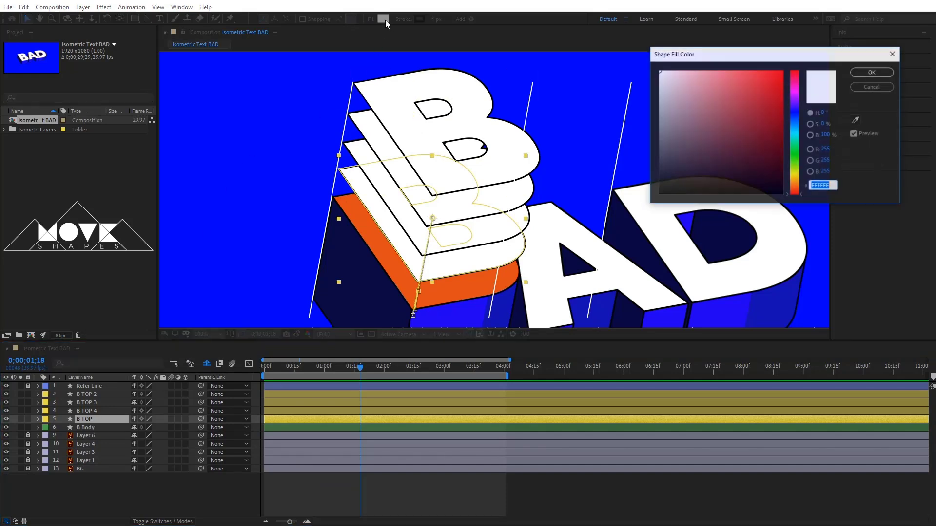
left_click_drag(795, 193, 796, 182)
left_click_drag(777, 105, 783, 72)
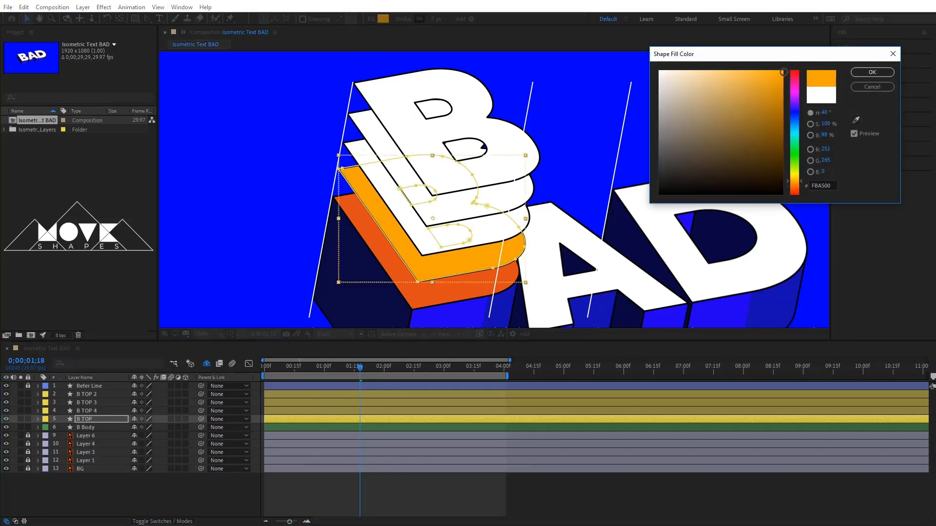
left_click_drag(795, 180, 797, 179)
left_click(879, 73)
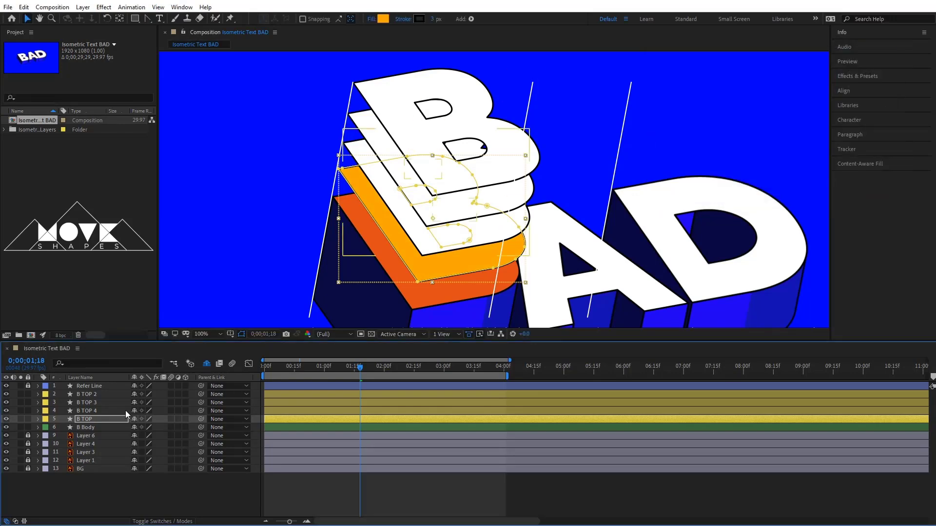
- Change the shape fill color of B TOP 4 to a greenish yellow
left_click(119, 412)
left_click(383, 19)
left_click(797, 176)
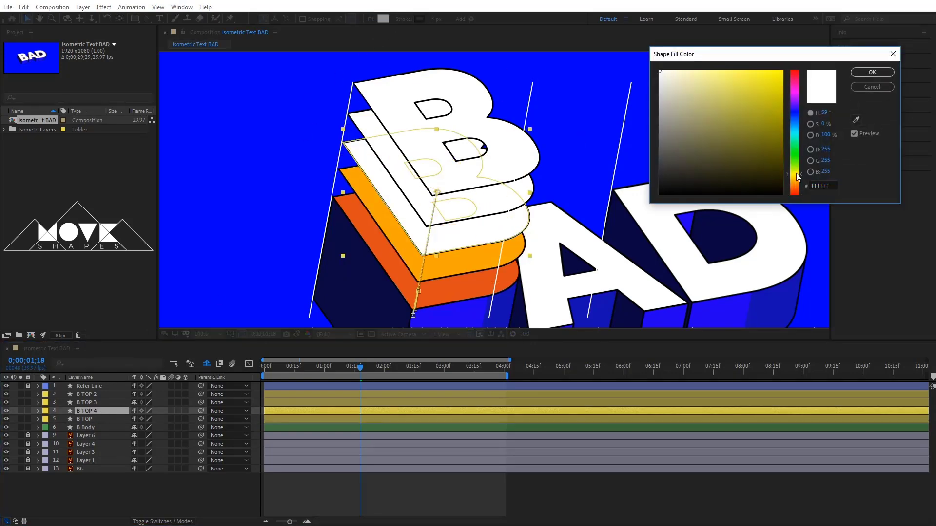
left_click(777, 76)
left_click_drag(797, 177, 796, 172)
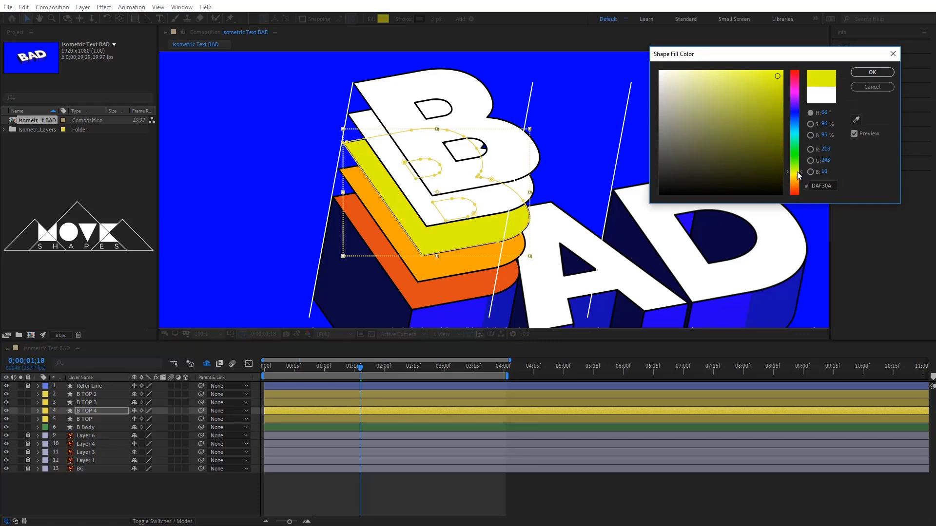
left_click(872, 72)
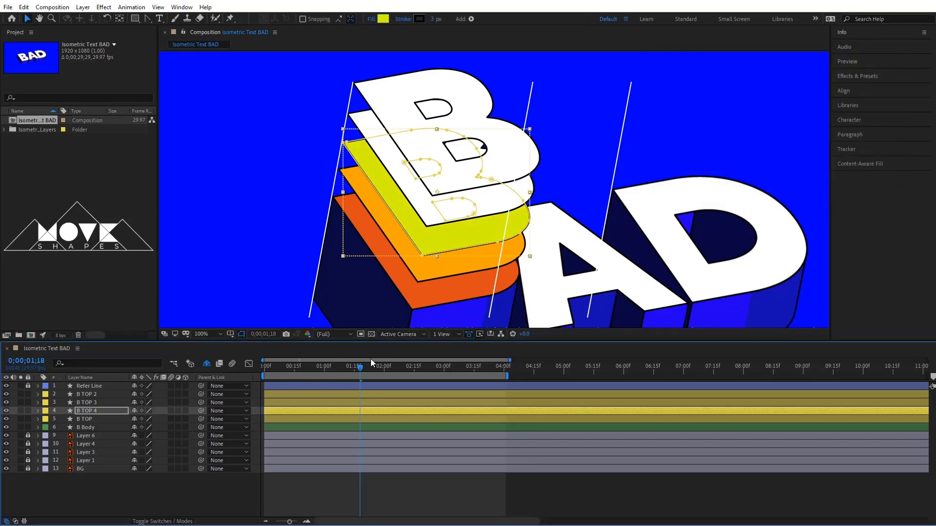
- Change the shape fill color of B TOP 3 to bright green and deselect the layer
left_click(313, 407)
left_click(383, 19)
mouse_move(798, 161)
left_mouse_down()
mouse_move(799, 139)
mouse_move(800, 170)
mouse_move(798, 154)
left_mouse_up()
left_click(780, 76)
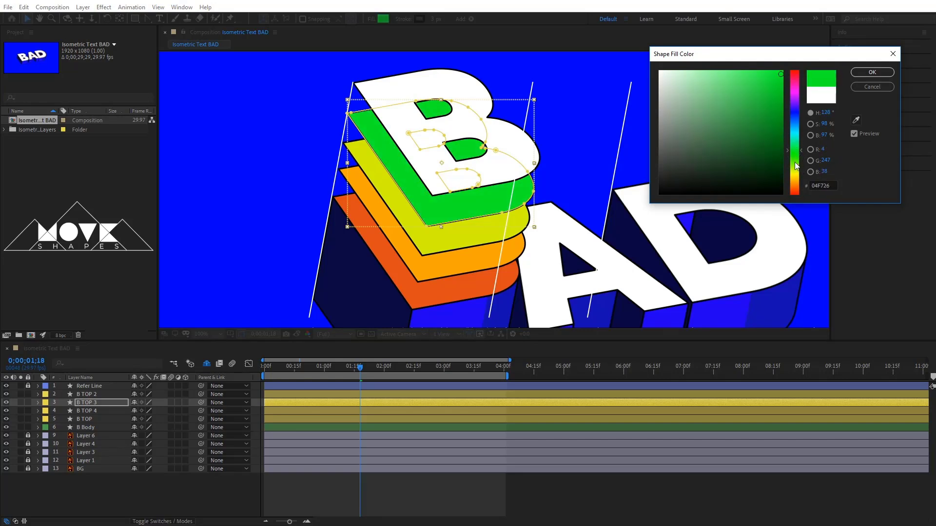
left_click(869, 73)
left_click(407, 491)
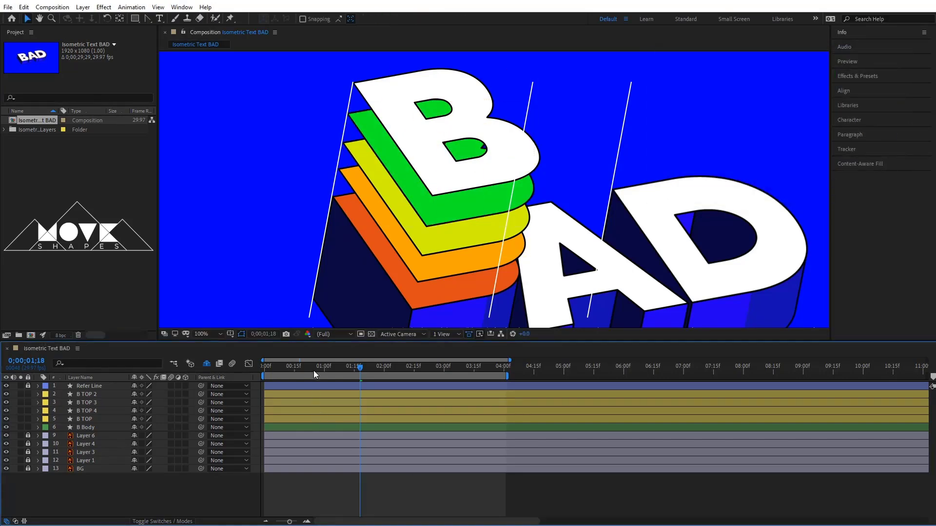
- Return to the first frame and reveal all keyframes of the four B TOP layers and B Body in an enlarged timeline
key("Home")
left_click_drag(266, 385, 220, 411)
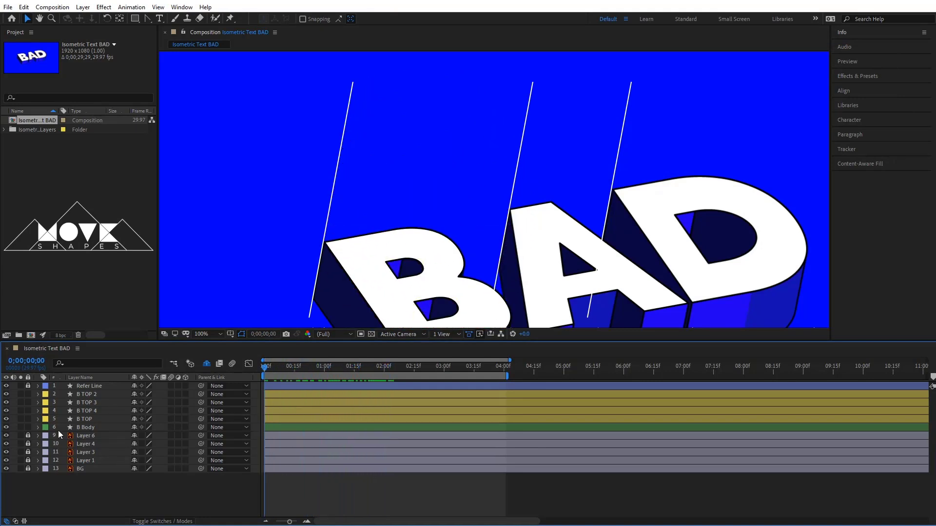
left_click(85, 427)
left_click(89, 394, "shift")
key("u")
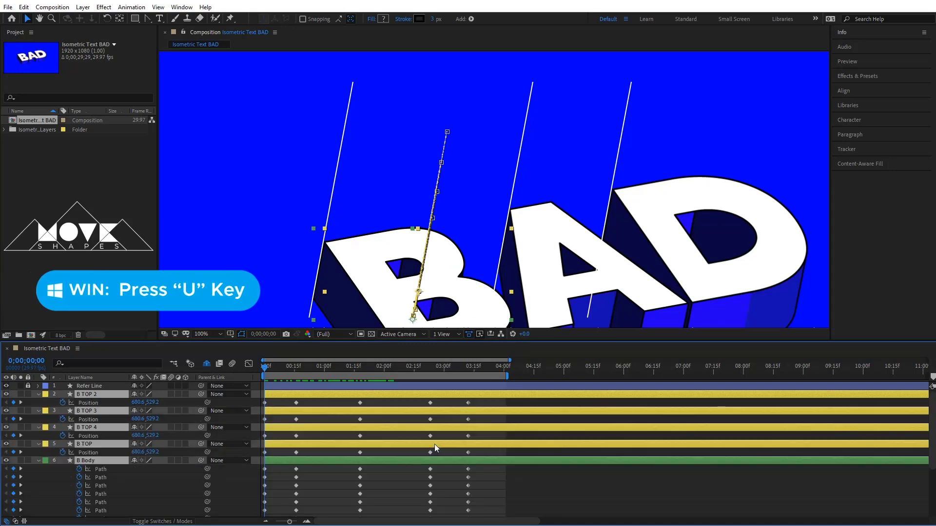
left_click_drag(426, 341, 426, 266)
scroll(453, 138, "down", 1)
key("space")
left_click_drag(544, 141, 450, 115)
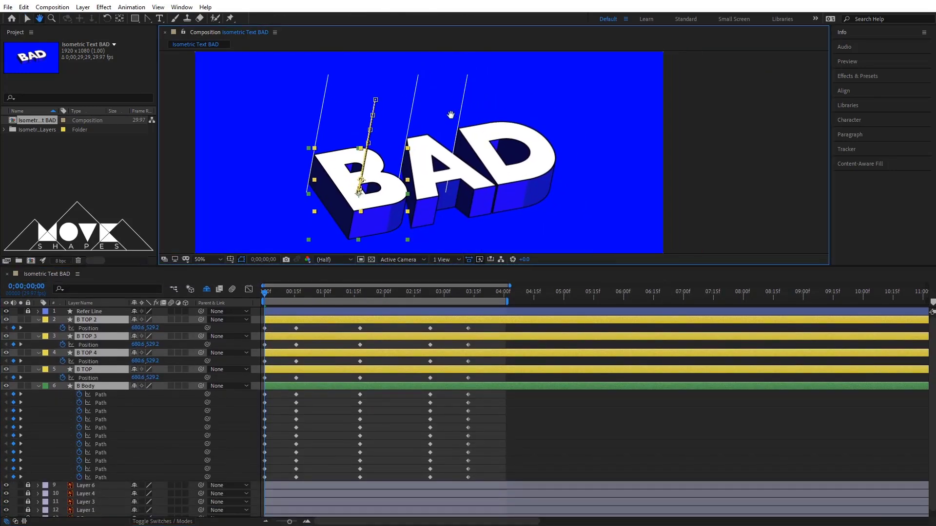
- Select all Position and Path keyframes of the B layers and apply Easy Ease
left_click_drag(481, 325, 252, 496)
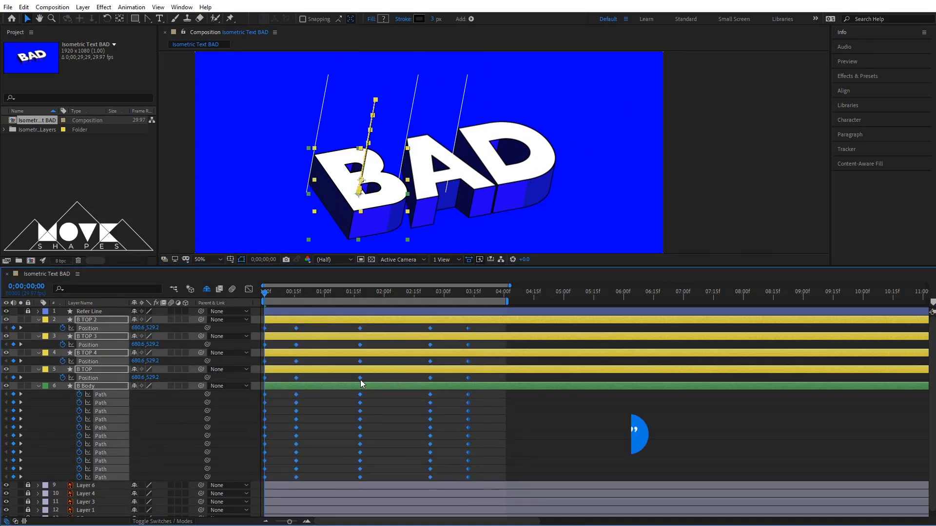
right_click(360, 377)
mouse_move(421, 496)
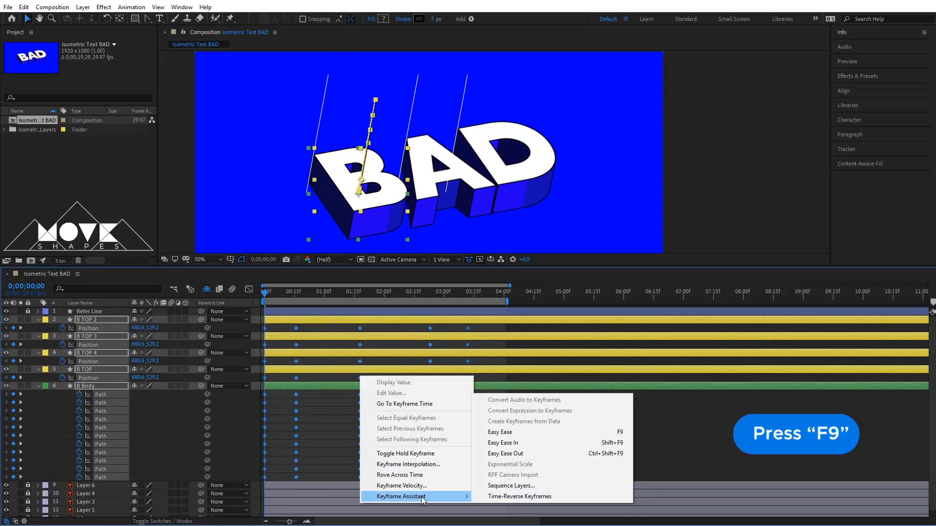
left_click(592, 428)
- Shape the B layers' speed curves in the Graph Editor so motion peaks after the second and before the fourth keyframes, easing long around the middle one
left_click(249, 289)
mouse_move(290, 521)
left_mouse_down()
mouse_move(296, 488)
mouse_move(260, 478)
mouse_move(285, 486)
left_mouse_up()
left_click_drag(606, 473, 568, 486)
left_click_drag(505, 474, 544, 486)
left_click_drag(458, 460, 349, 486)
left_click_drag(397, 461, 490, 491)
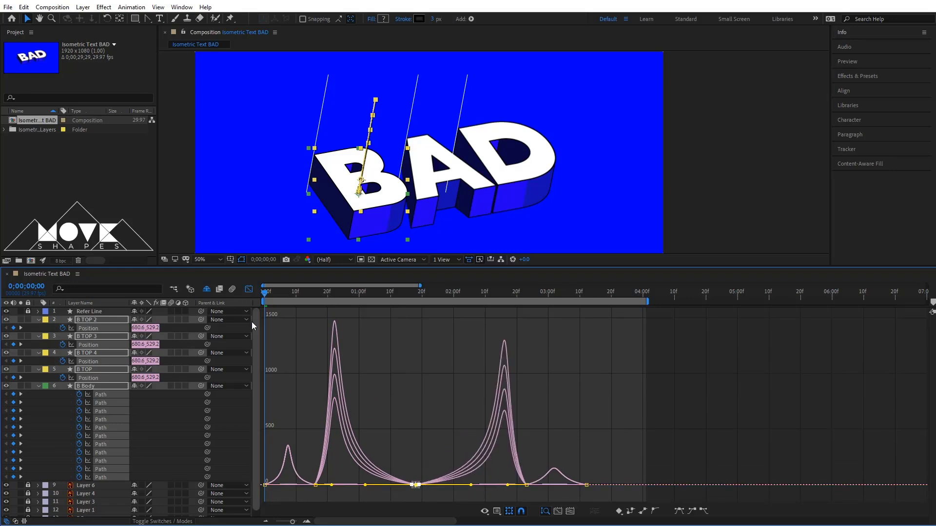
left_click(248, 289)
left_click(434, 403)
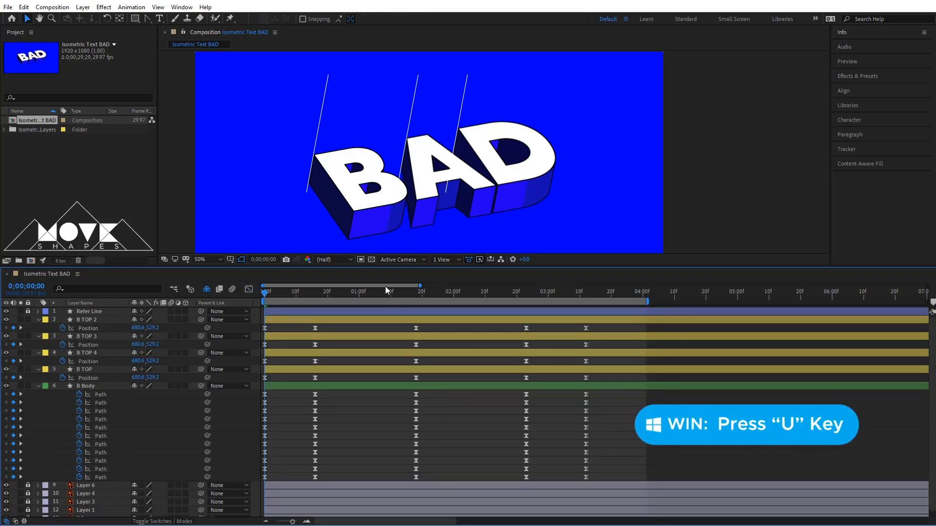
- Collapse the keyframed properties, hide the Refer Line layer, and preview the eased B animation
key("u")
left_click_drag(289, 266, 306, 380)
scroll(368, 314, "up", 1)
key("space")
left_click_drag(761, 218, 865, 242)
left_click(5, 426)
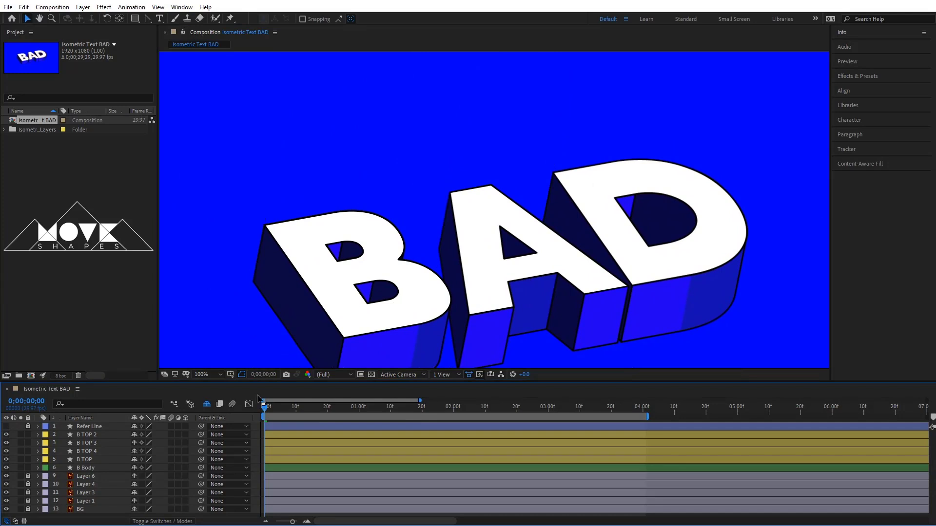
key("space")
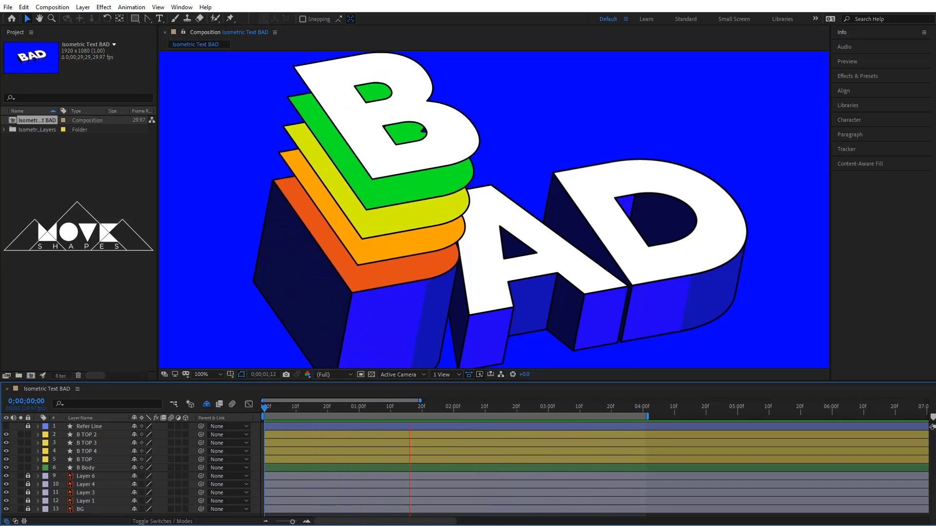
left_click_drag(536, 410, 385, 439)
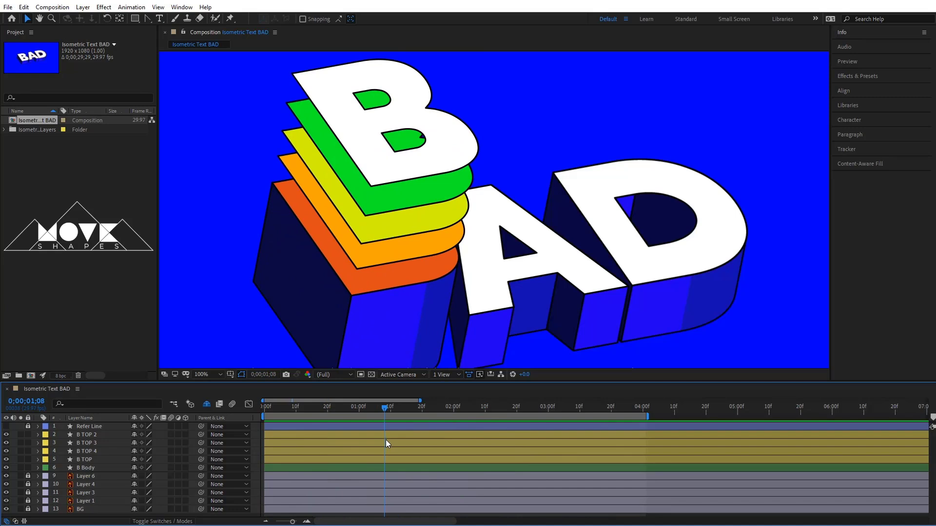
- Reveal the Position keyframes of the four B TOP layers and scrub through the separated faces to about 0;00;01;20
left_click(86, 434)
left_click(92, 458, "shift")
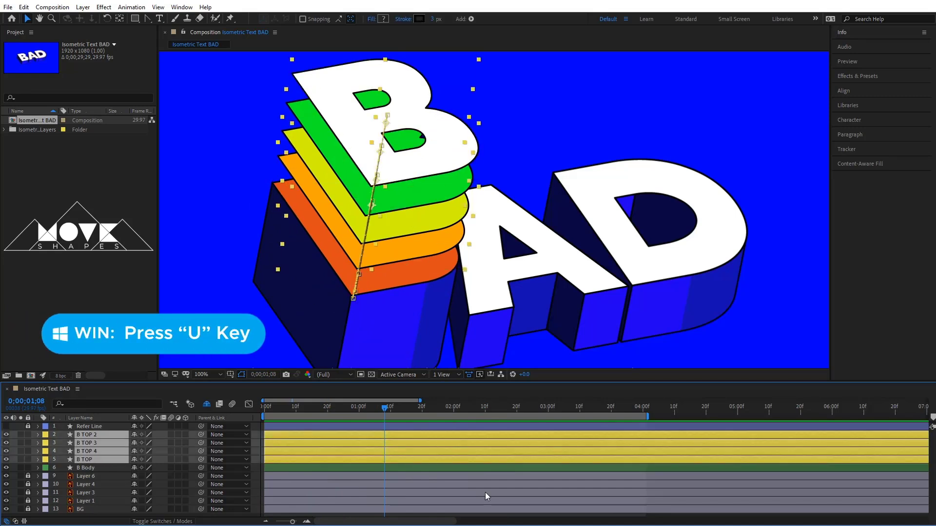
key("u")
left_click(429, 447)
left_click_drag(409, 409, 553, 423)
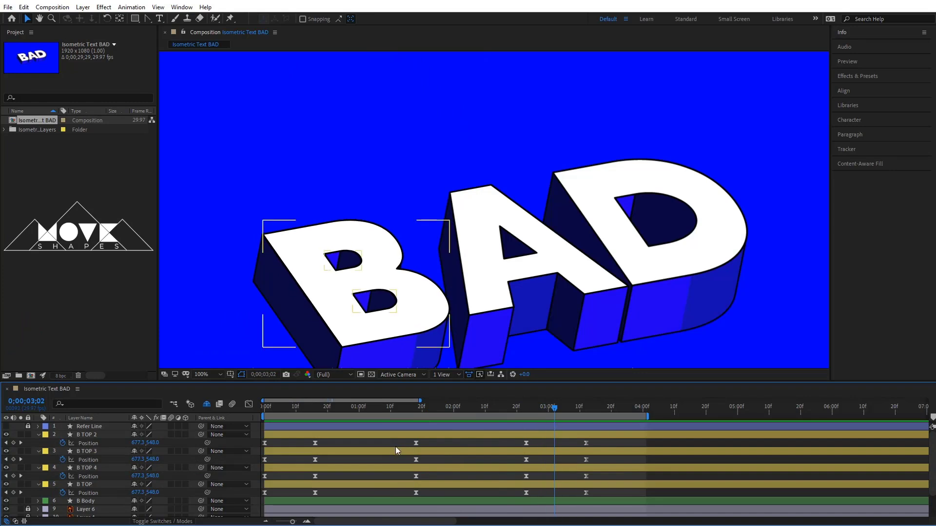
left_click(416, 411)
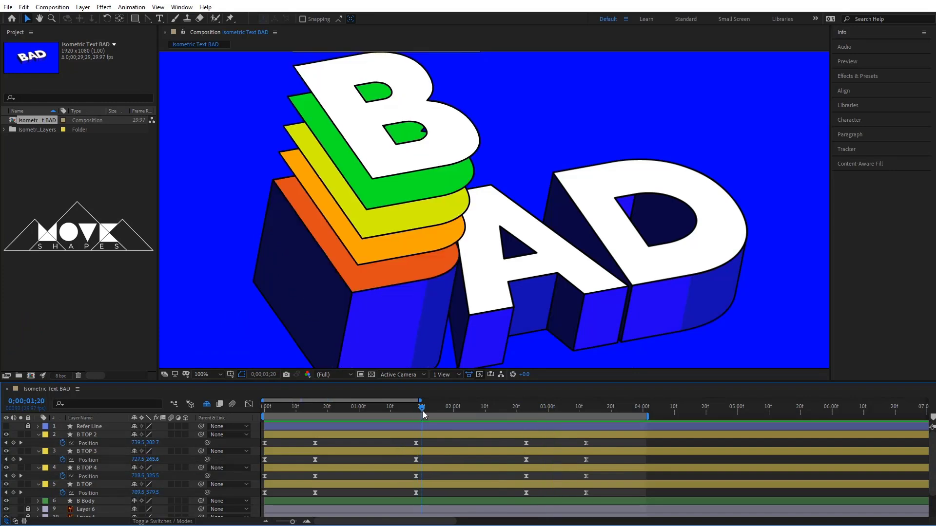
- Delay the third and fourth Position keyframes of B TOP 4, B TOP 3 and B TOP 2 by two, four and six frames, and preview
left_click(416, 443)
left_click(526, 443, "shift")
left_click_drag(527, 443, 533, 477)
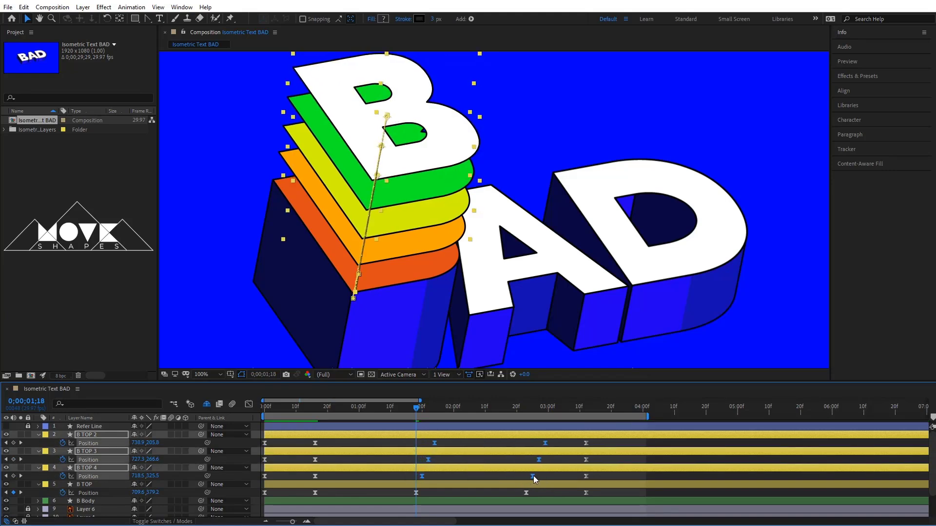
left_click(525, 478)
left_click_drag(416, 410, 262, 422)
key("space")
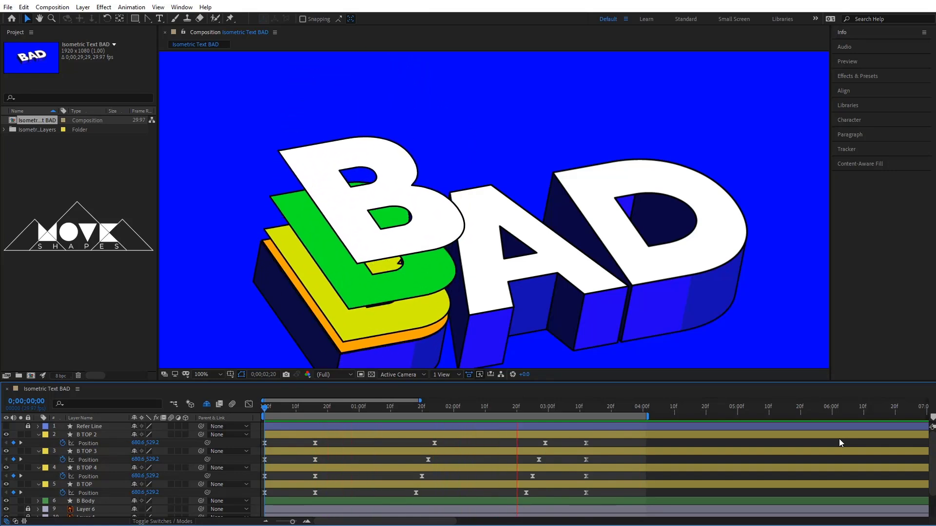
- Trim the out points of B TOP 3, B TOP 4 and B TOP to 0;00;02;28
left_click(517, 409)
left_click_drag(517, 408, 542, 411)
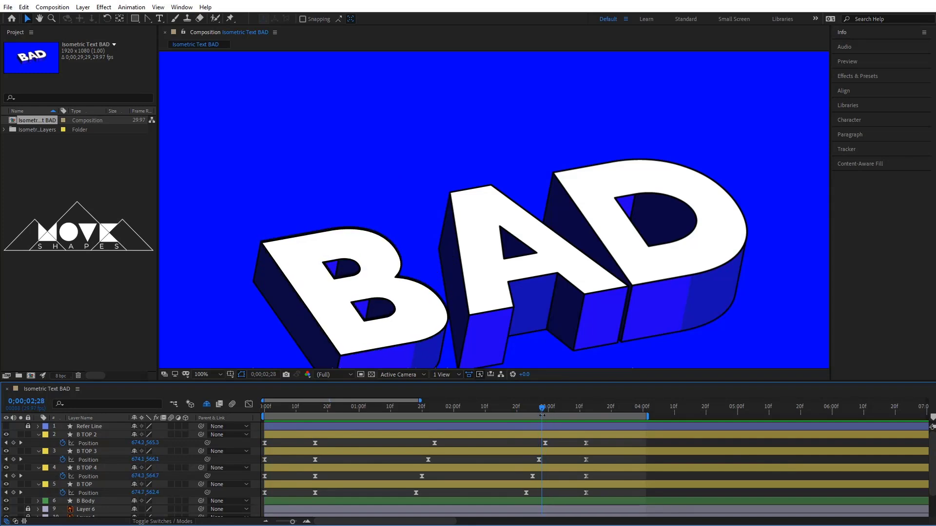
left_click(546, 452)
left_click(543, 485, "shift")
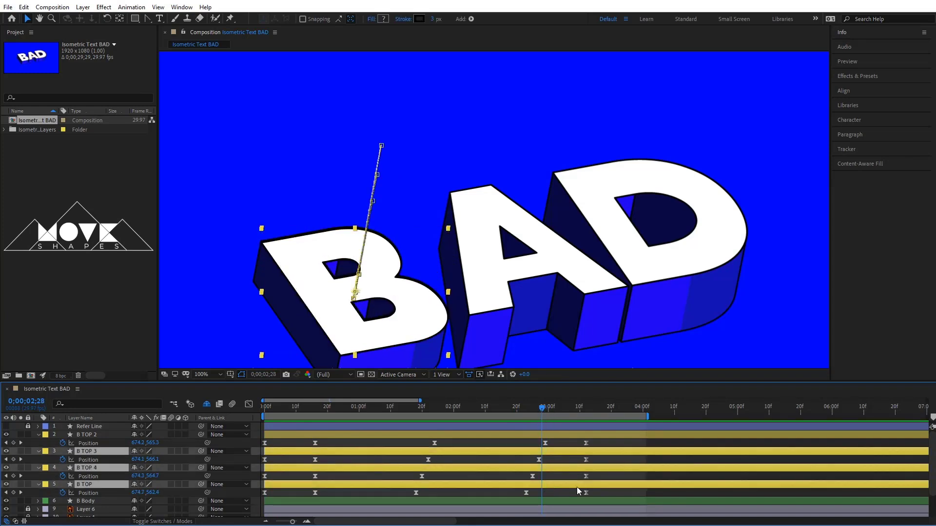
key("alt+bracketright")
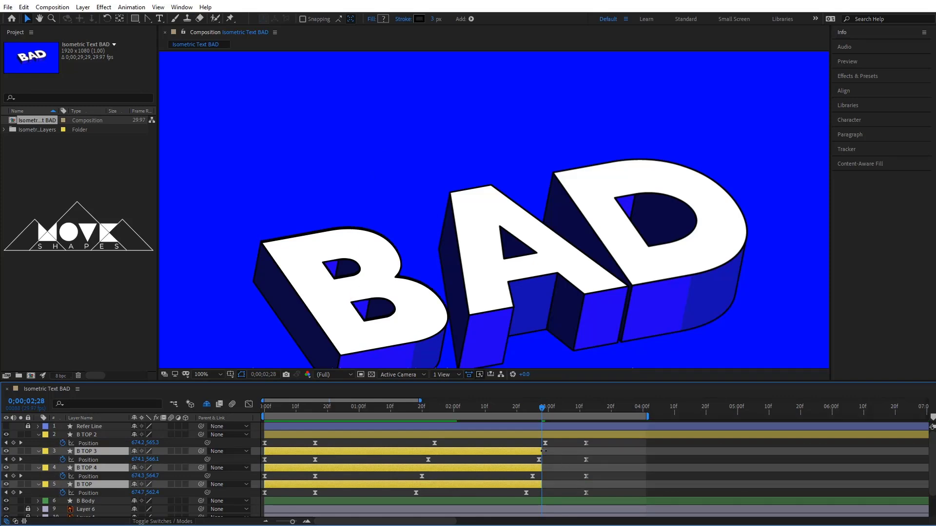
left_click(556, 441)
- Collapse the keyframes and pre-compose the four B TOP layers and B Body into a composition named B
left_click_drag(543, 410, 262, 439)
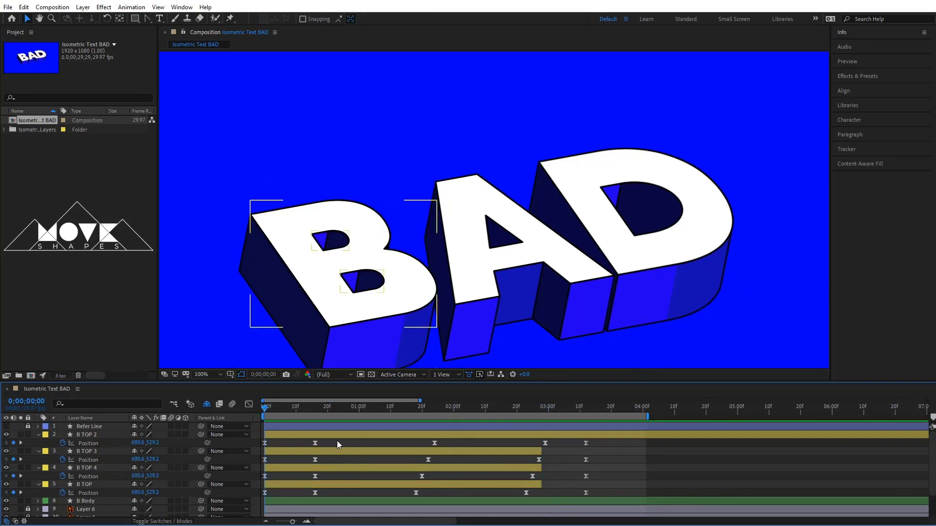
key("u")
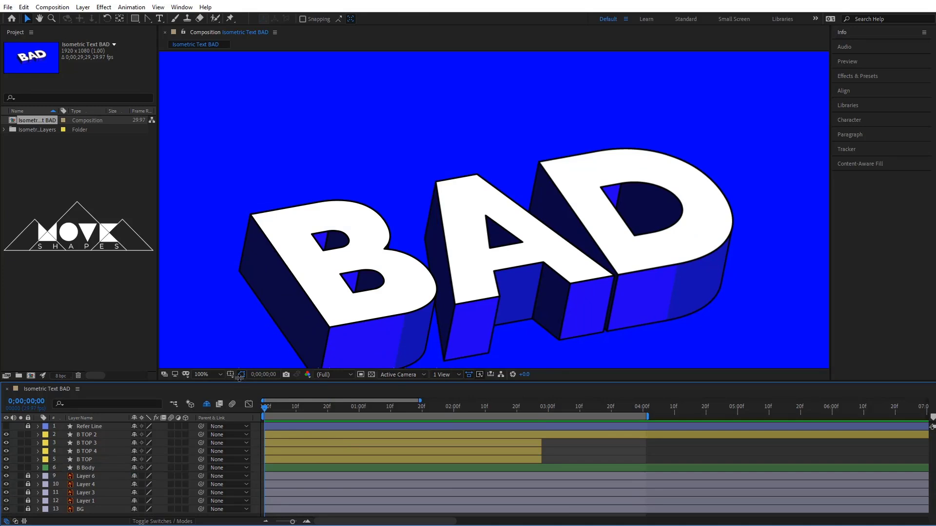
left_click_drag(239, 381, 239, 371)
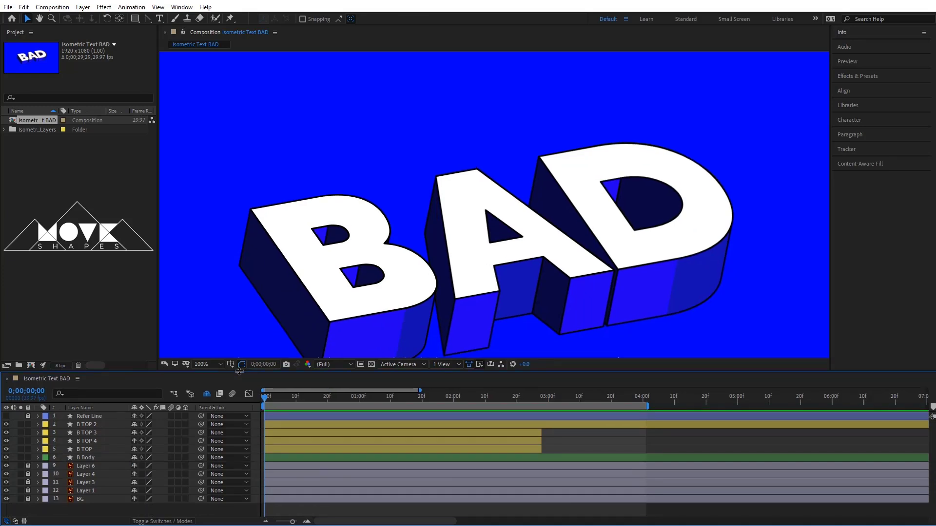
left_click(89, 425)
left_click(92, 458, "shift")
right_click(370, 452)
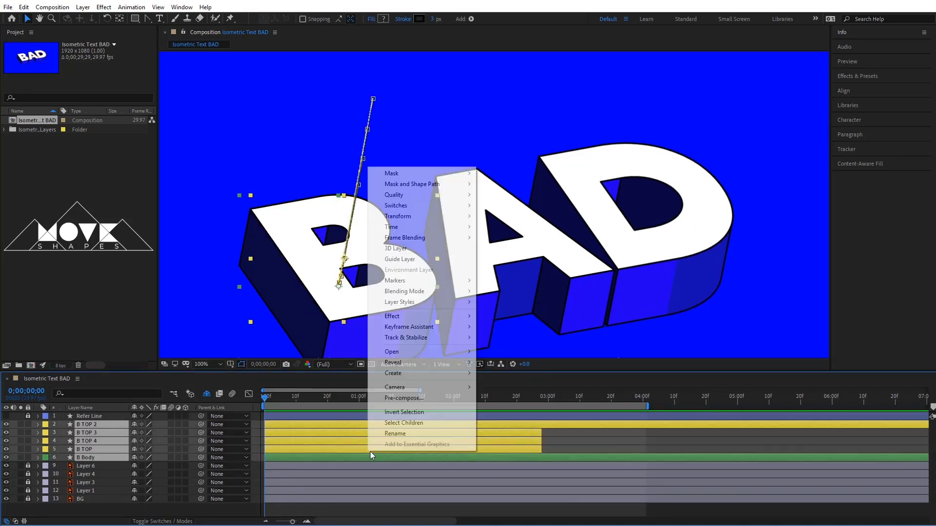
left_click(404, 399)
type("B")
key("Return")
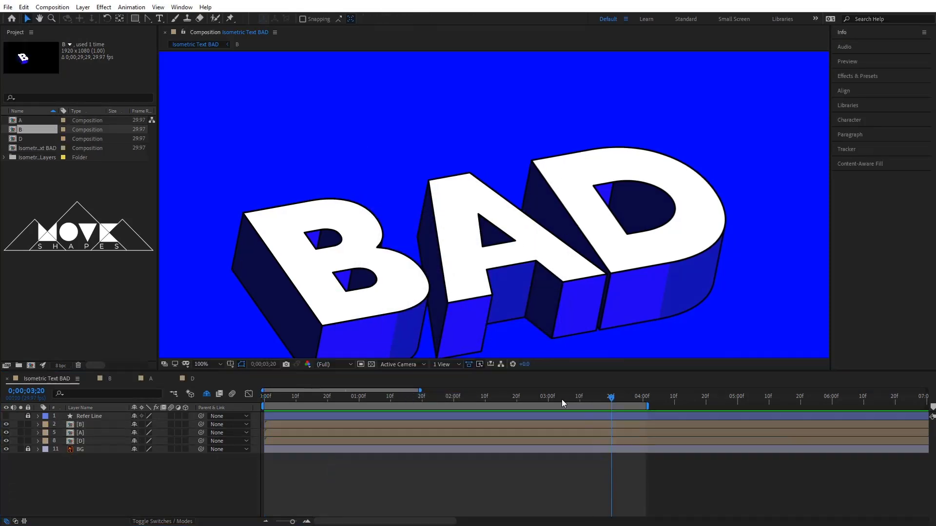
- Play back the animation of the pre-composed B, A and D letters from the first frame
left_click_drag(563, 402, 254, 423)
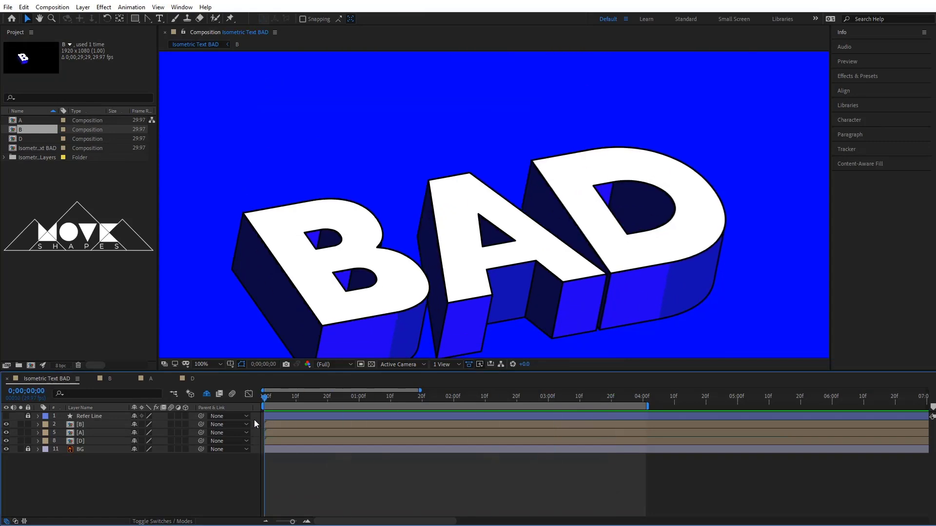
key("space")
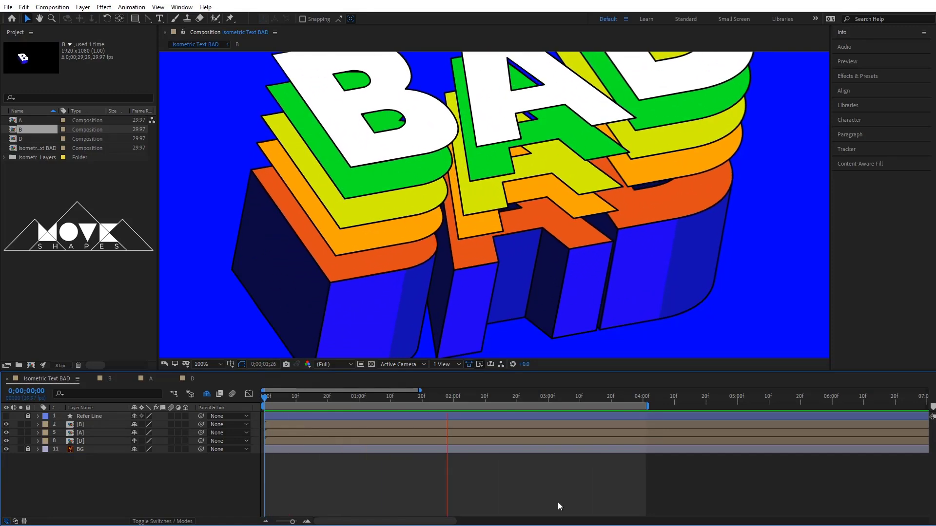
left_click(416, 401)
- End the work area and trim the out points of the B, A and D layers at 0;00;03;20
key("Home")
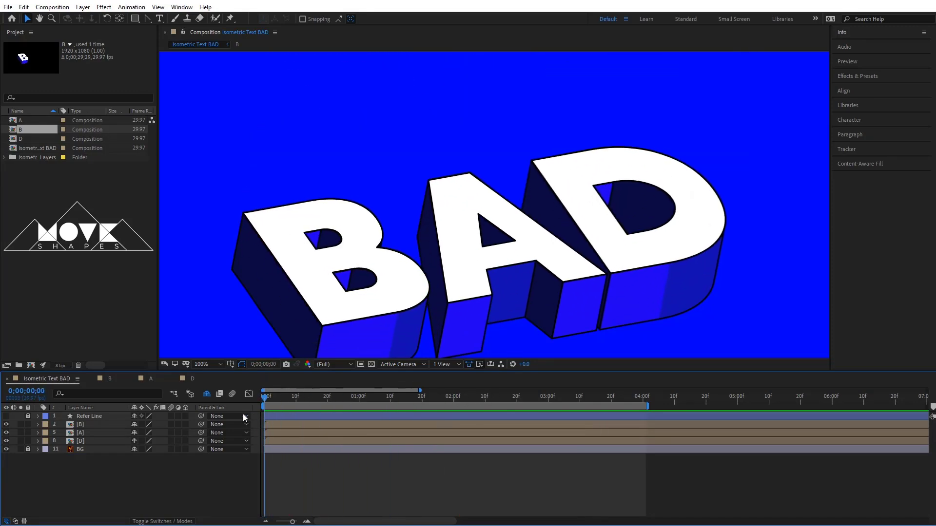
left_click(275, 428)
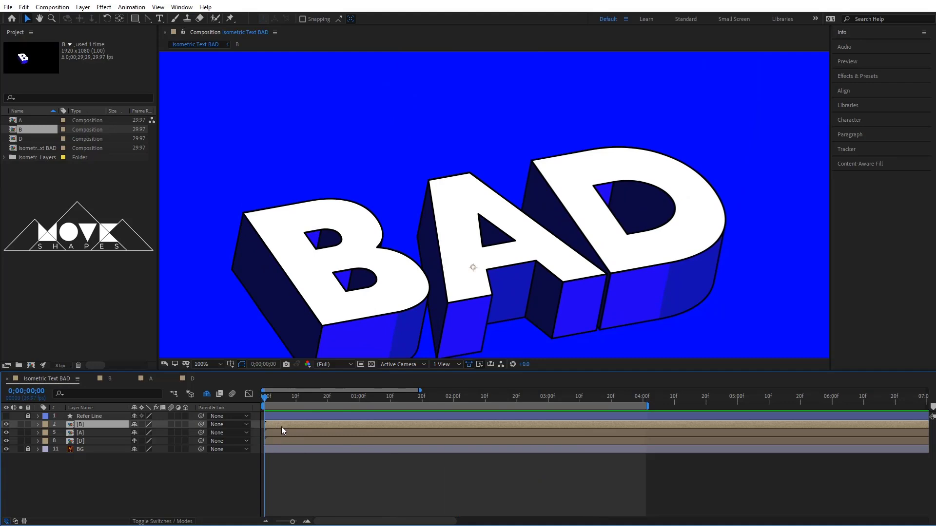
left_click_drag(267, 394, 611, 422)
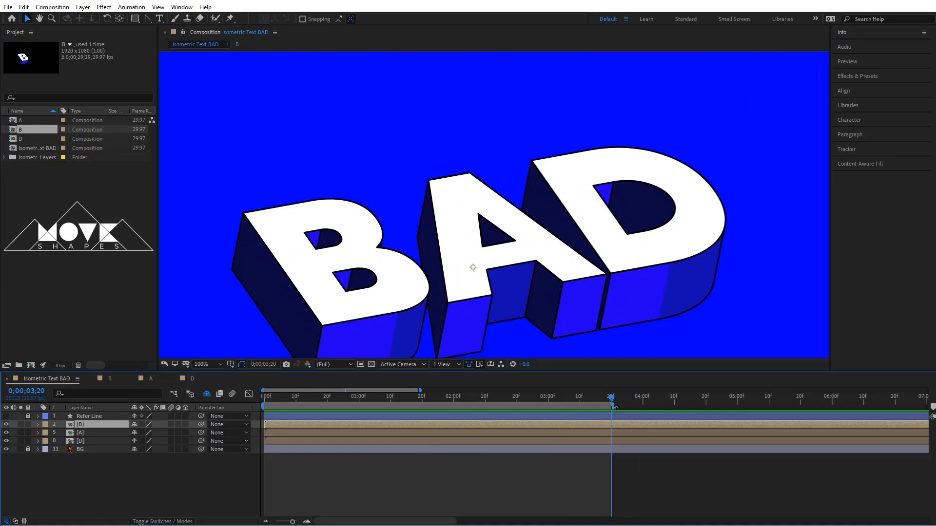
left_click(615, 440, "shift")
key("alt+bracketright")
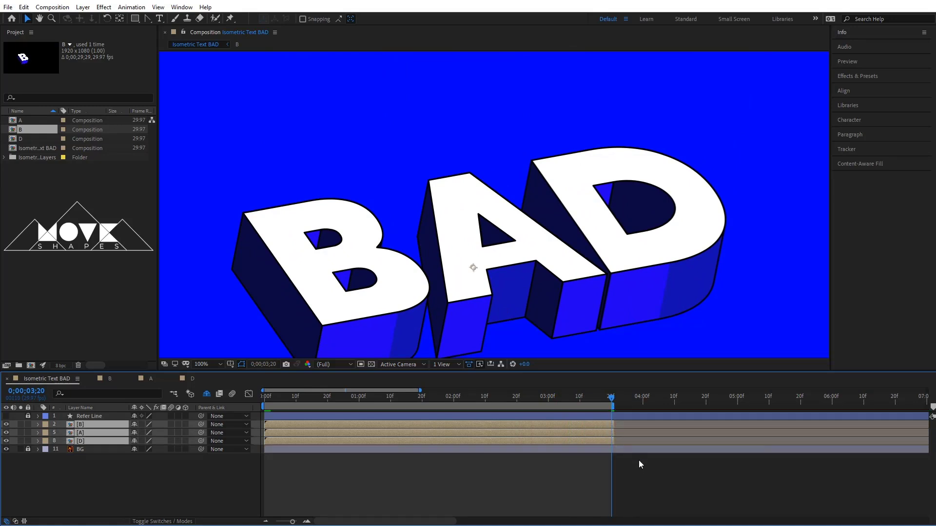
left_click_drag(617, 426, 616, 427)
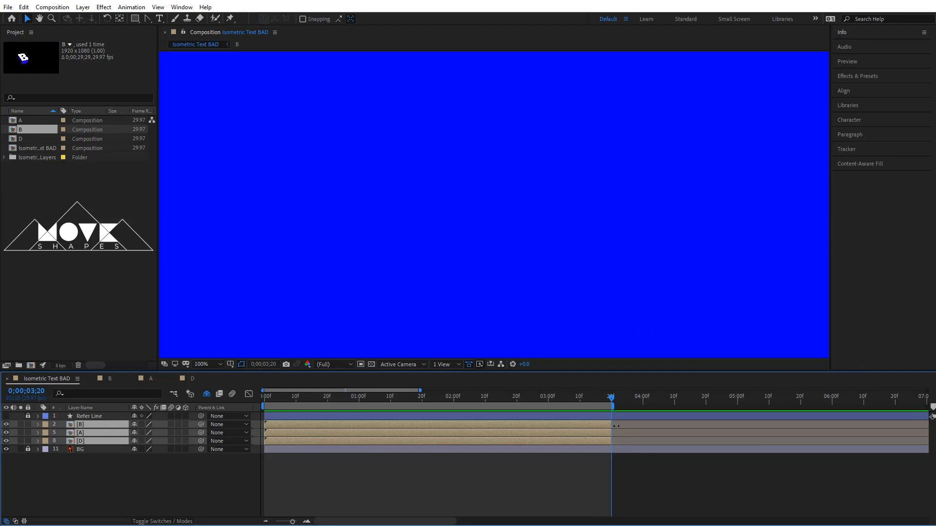
left_click(607, 498)
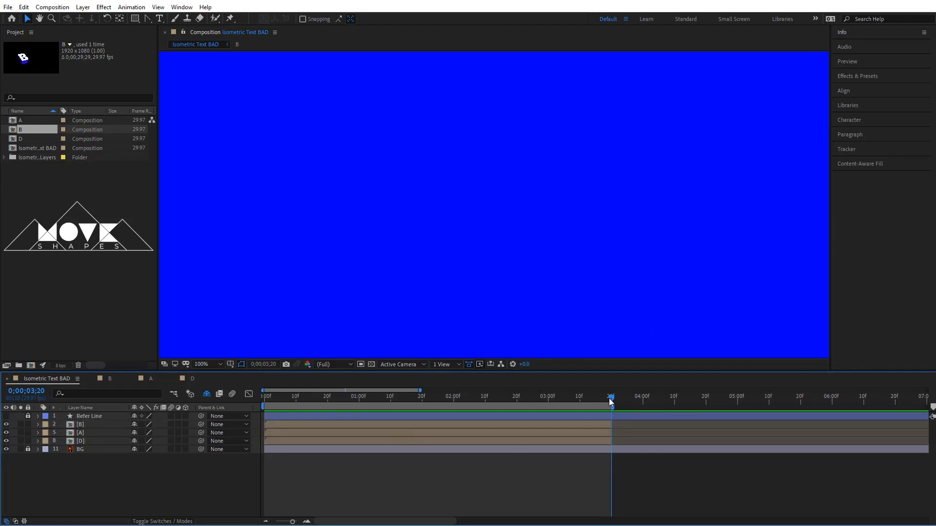
- Duplicate the trimmed B, A and D layers and place each copy to start at 0;00;03;20, directly after its original
left_click(586, 423)
left_click(602, 395)
left_click(595, 439, "shift")
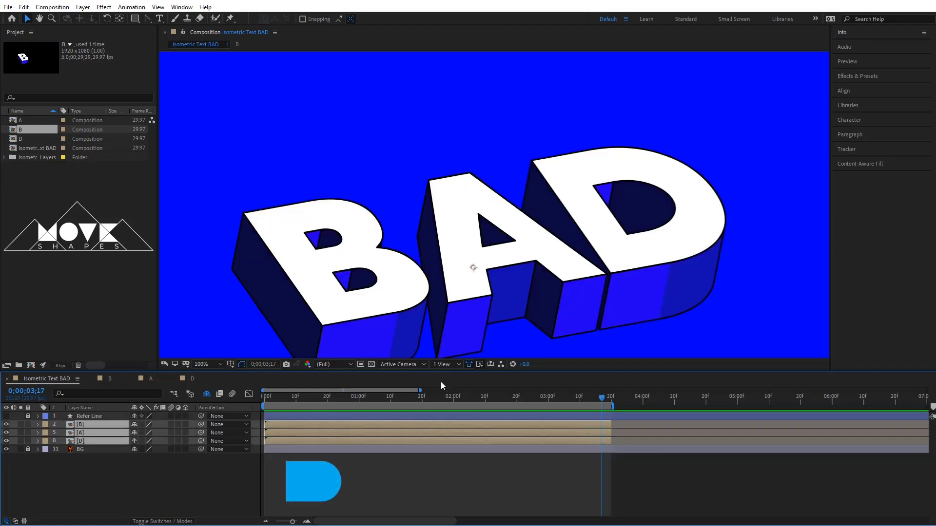
left_click(23, 7)
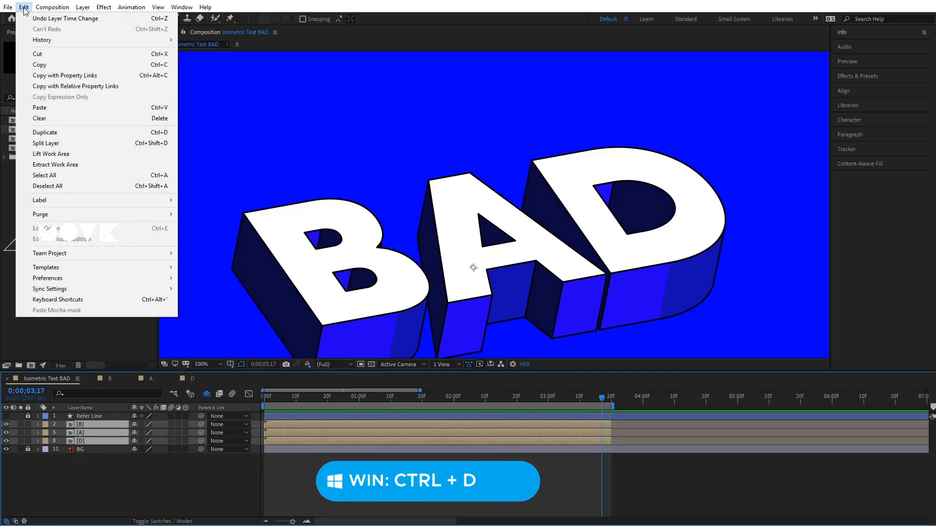
left_click(45, 132)
left_click_drag(274, 422, 261, 467)
- Pre-compose the two B layers into a composition named B Main
left_click(88, 425)
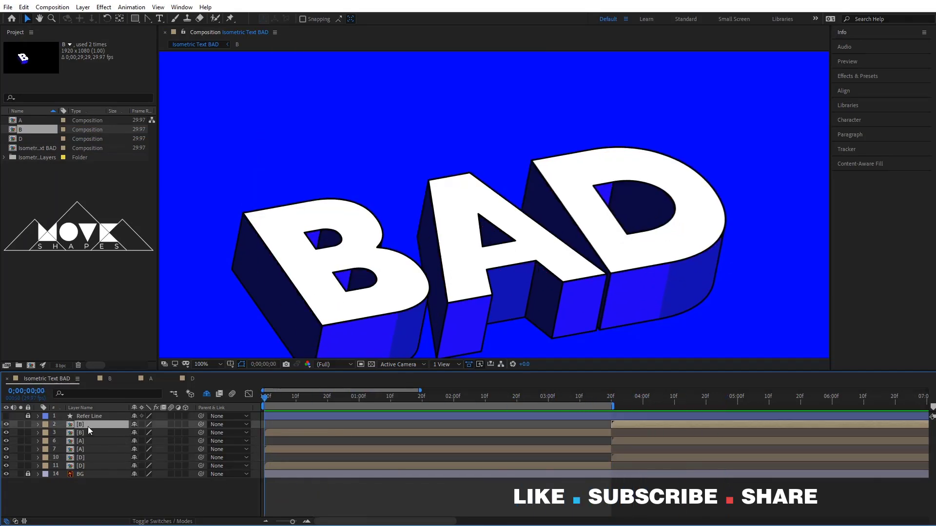
left_click(96, 433, "ctrl")
right_click(96, 433)
left_click(134, 383)
type("B Main")
key("Return")
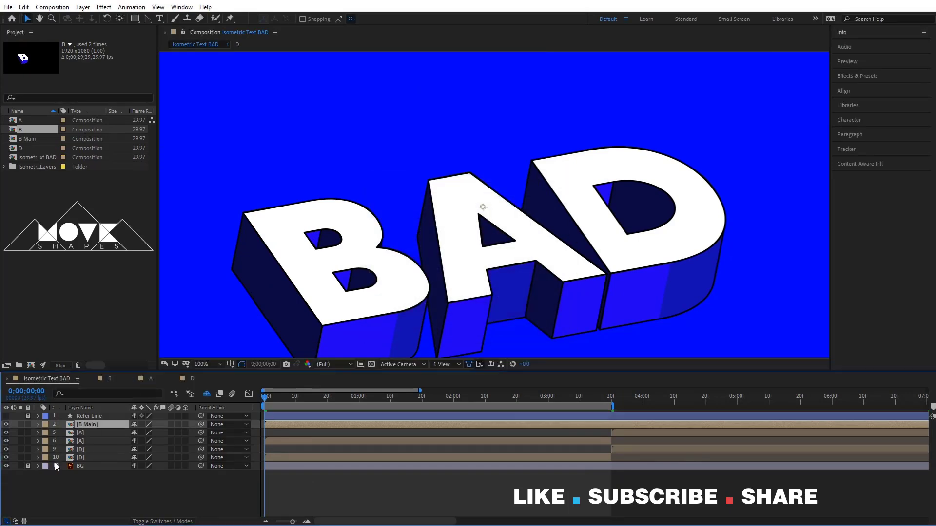
- Pre-compose the two A layers into a composition named A Main
left_click(85, 433)
left_click(86, 441, "ctrl")
right_click(86, 441)
left_click(118, 388)
type("A Main")
key("Return")
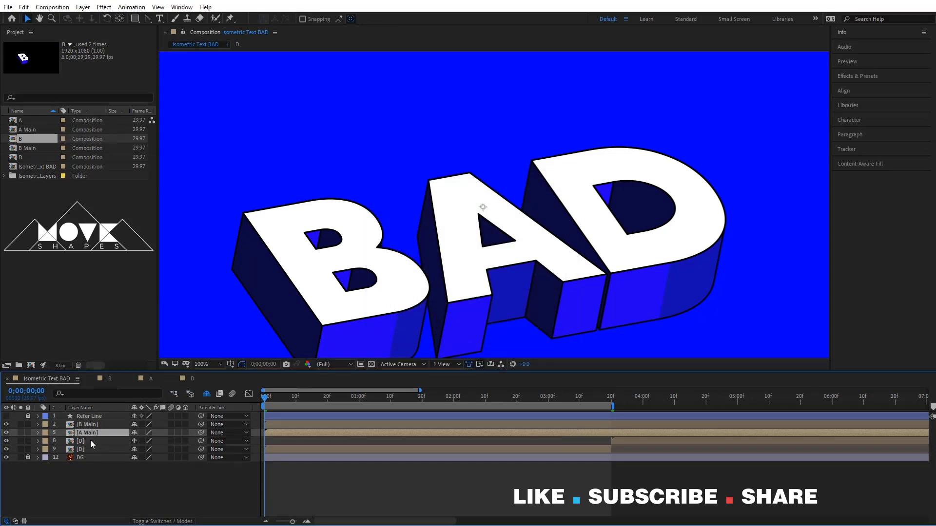
- Pre-compose the two D layers into a composition named D Mian
left_click(90, 441)
left_click(90, 449, "ctrl")
right_click(91, 446)
left_click(135, 397)
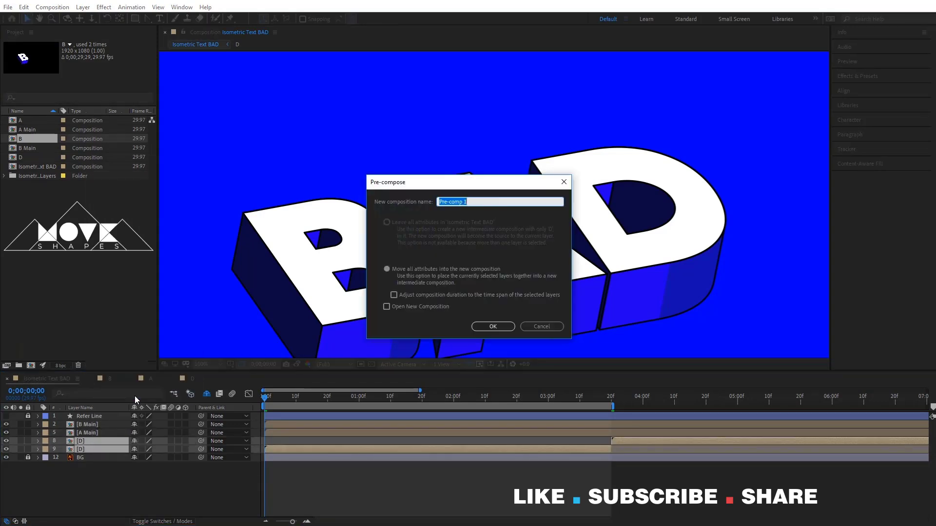
type("D Mian")
key("Return")
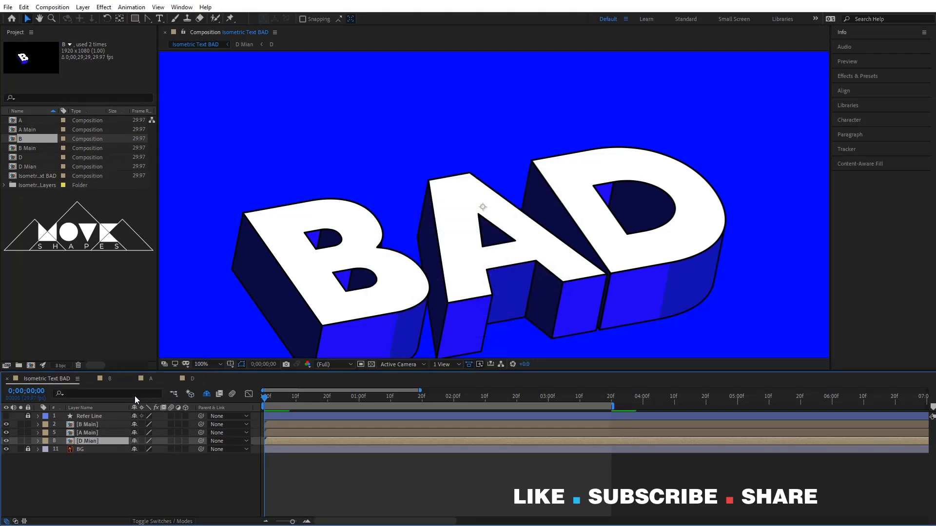
- Stagger A Main and D Mian to start about 4 and 8 frames after B Main, and preview the animation
key("space")
key("space")
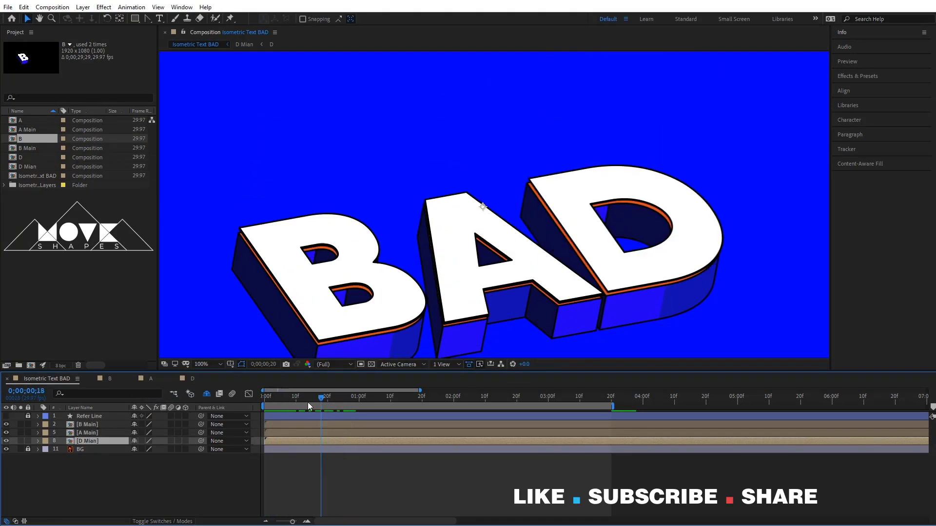
left_click_drag(275, 433, 299, 441)
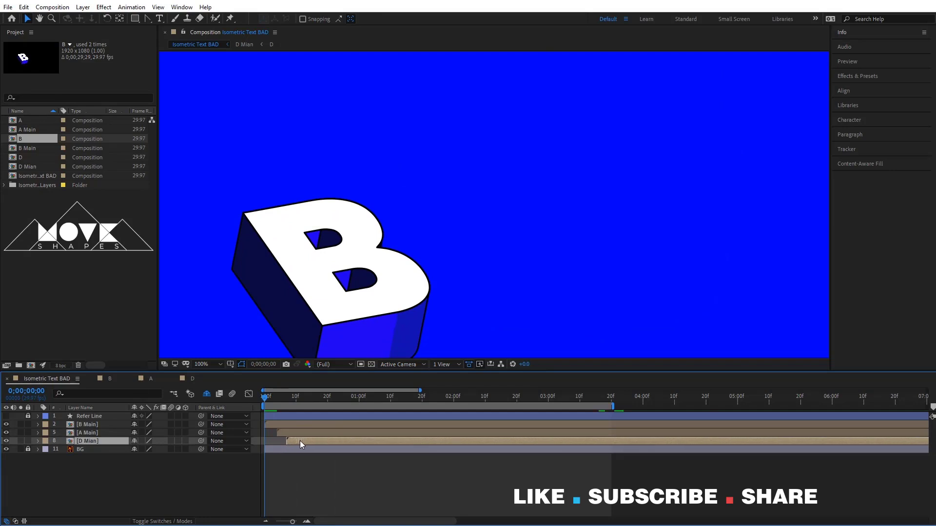
left_click(294, 454)
left_click(290, 426)
left_click(324, 470)
key("space")
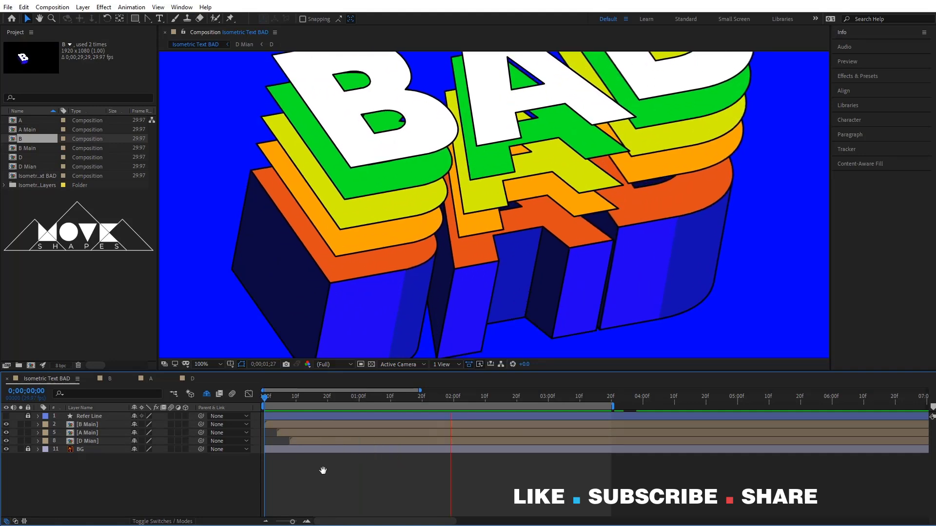
- Shift B Main, A Main and D Mian earlier together so that D Mian starts at the first frame
left_click(292, 424)
left_click(297, 441, "shift")
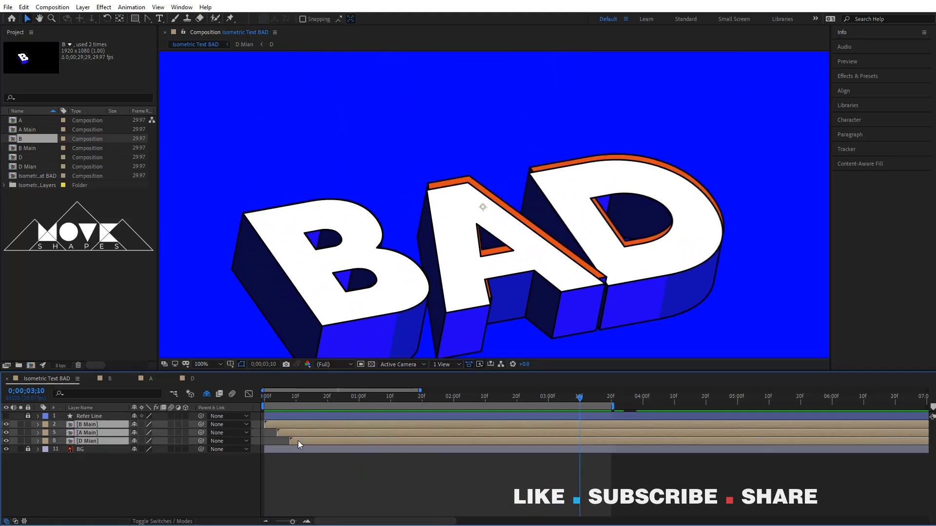
left_click_drag(298, 425, 277, 426)
key("Home")
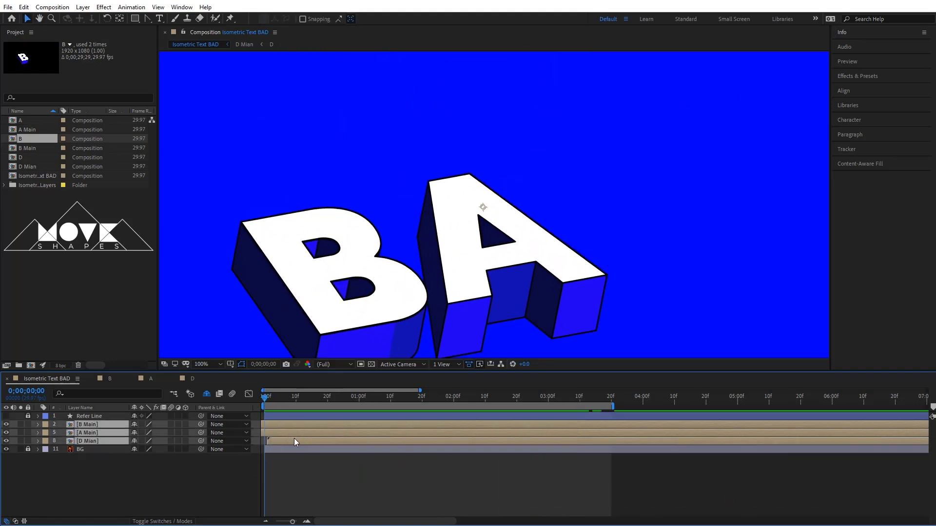
left_click(336, 496)
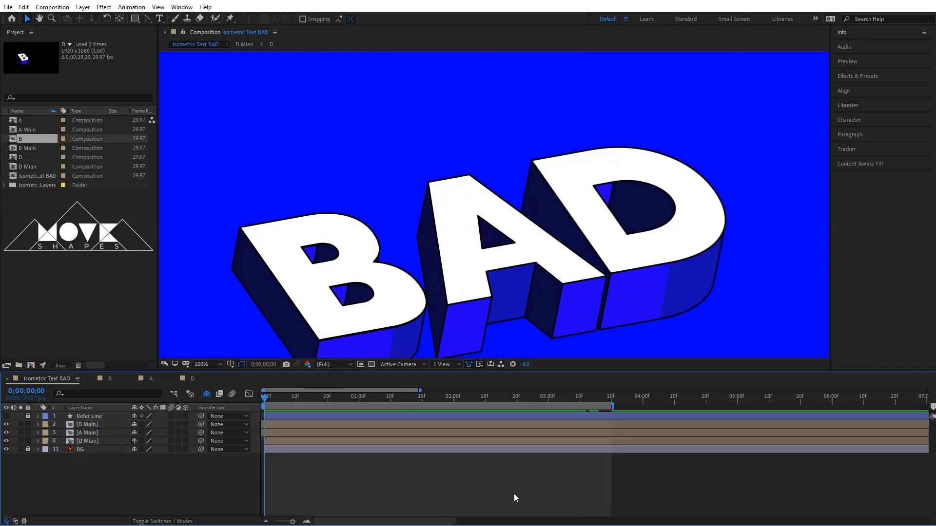
- Play back the staggered BAD animation from the first frame with the composition view maximized
key("space")
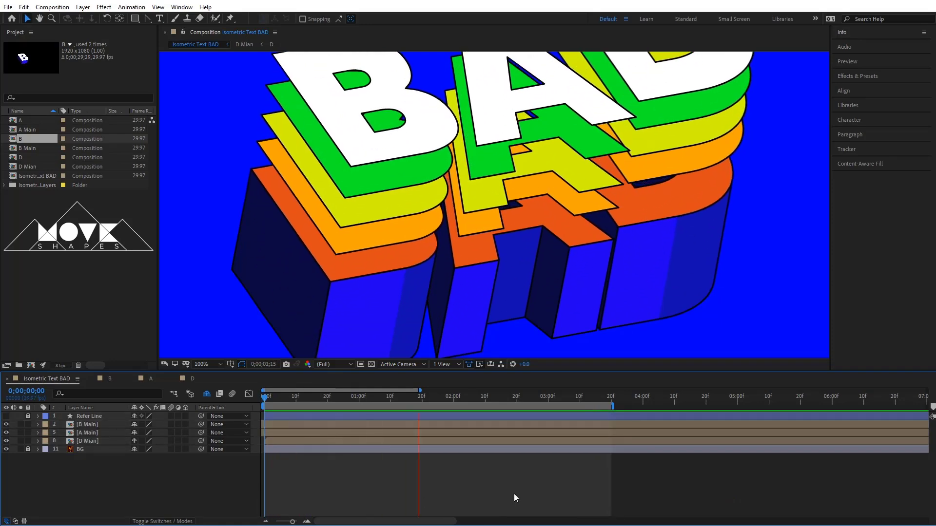
key("grave")
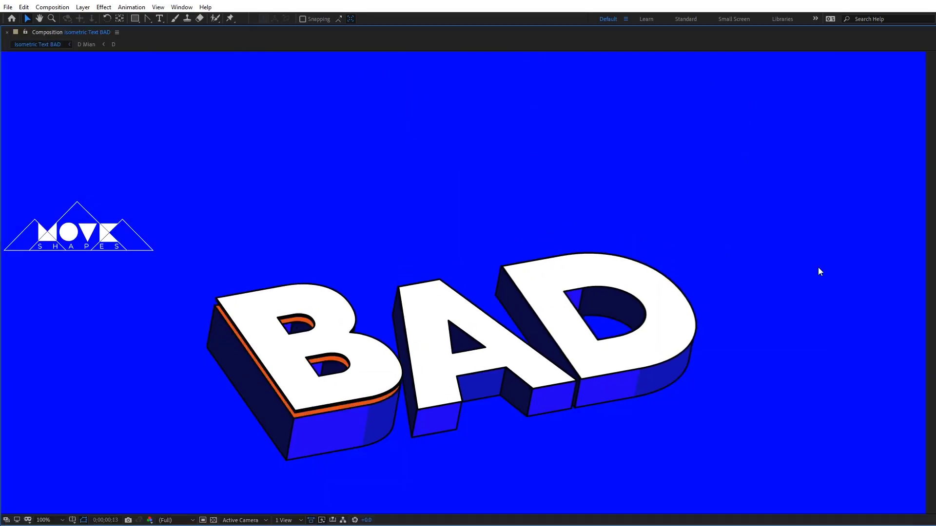